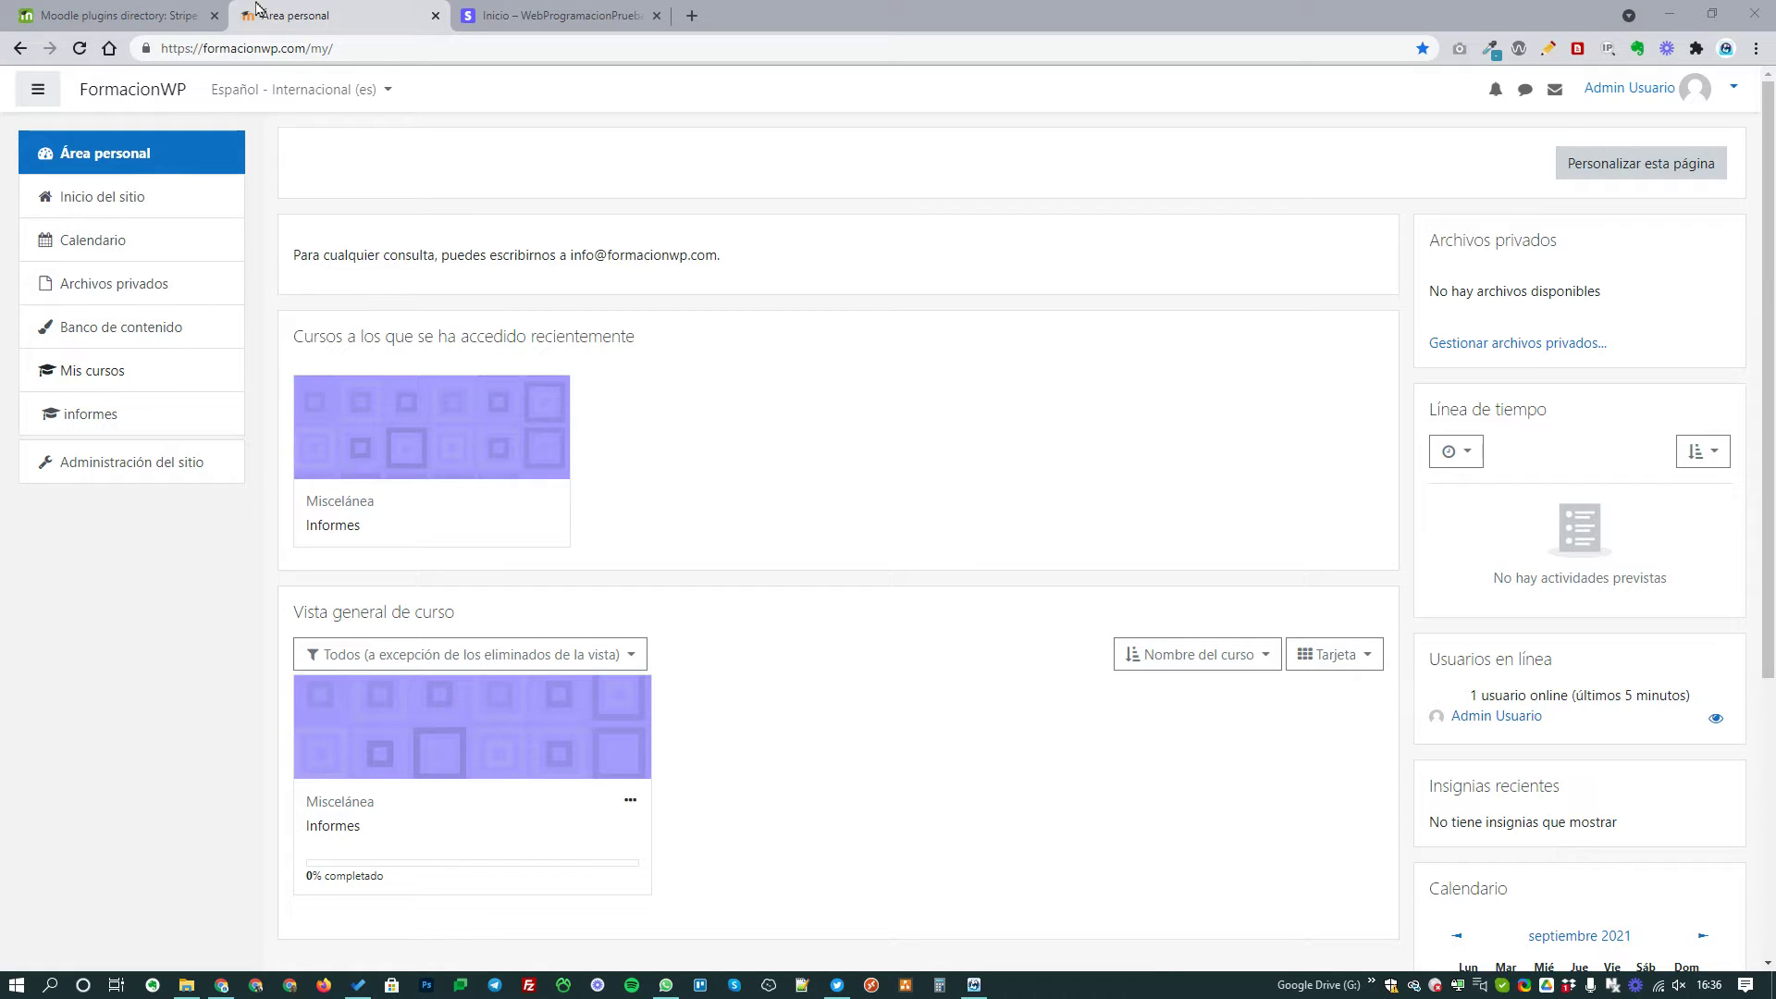
- Review the Stripe plugin listing in the Moodle directory, the FormacionWP Moodle site and the Stripe dashboard
click(188, 12)
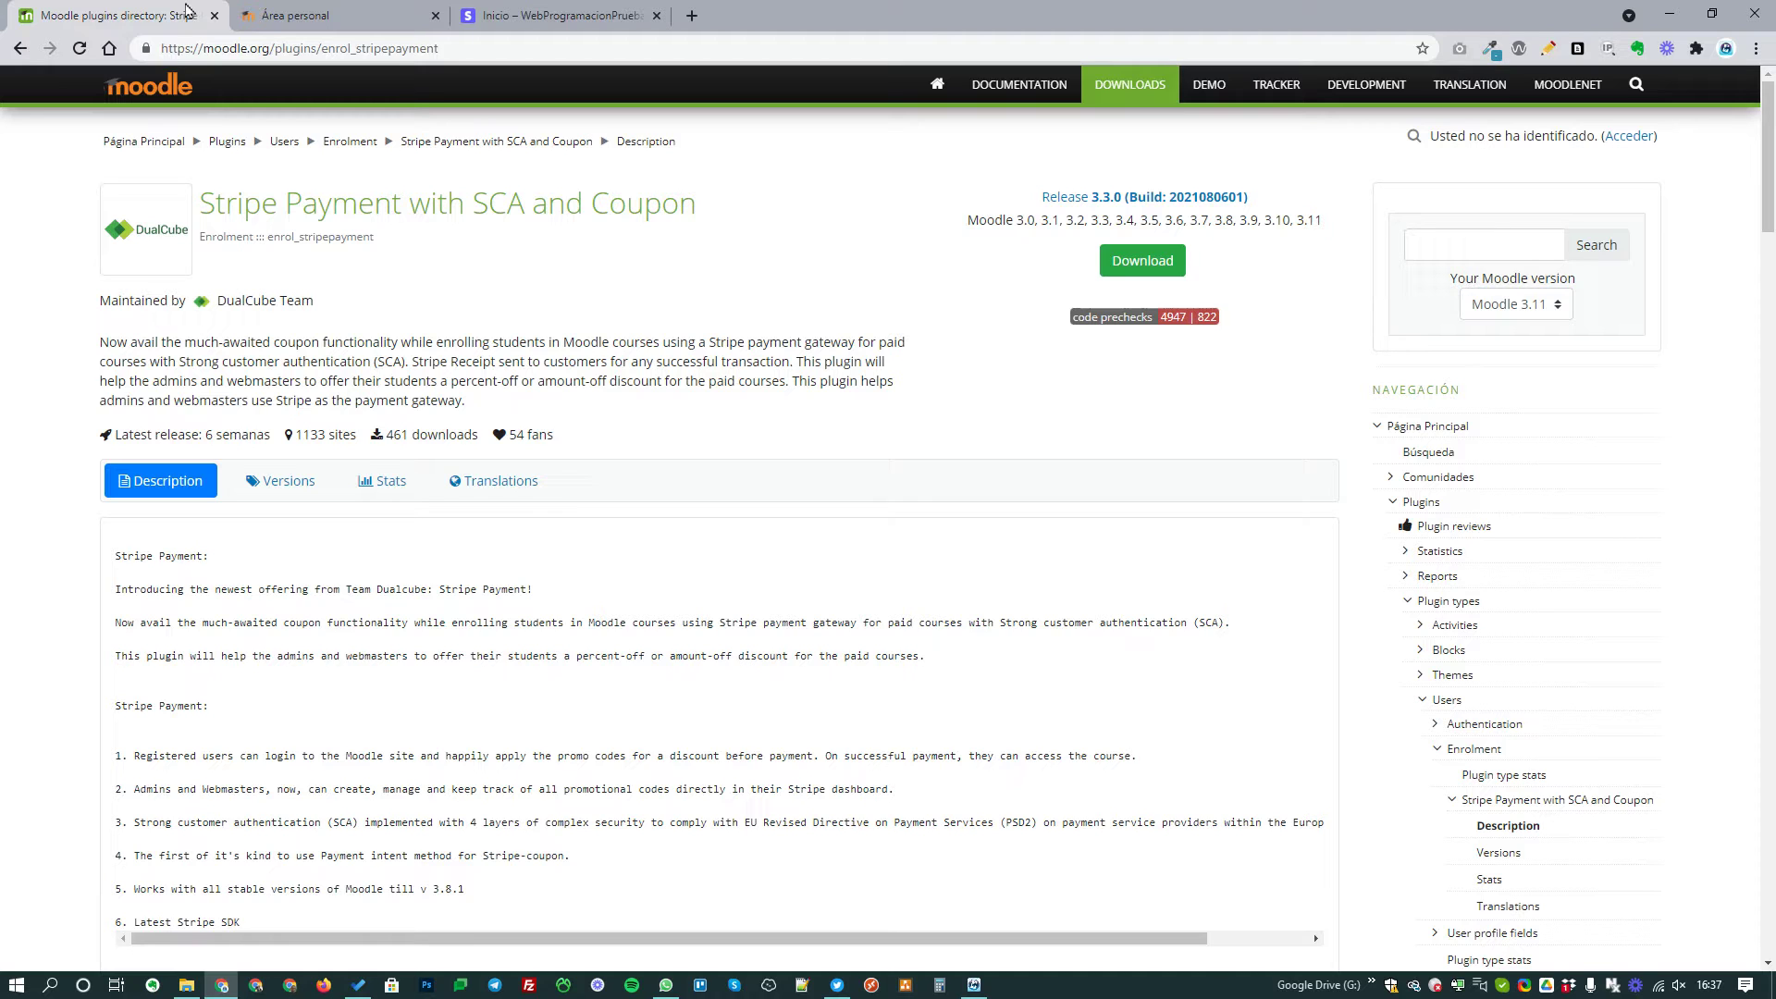
click(305, 15)
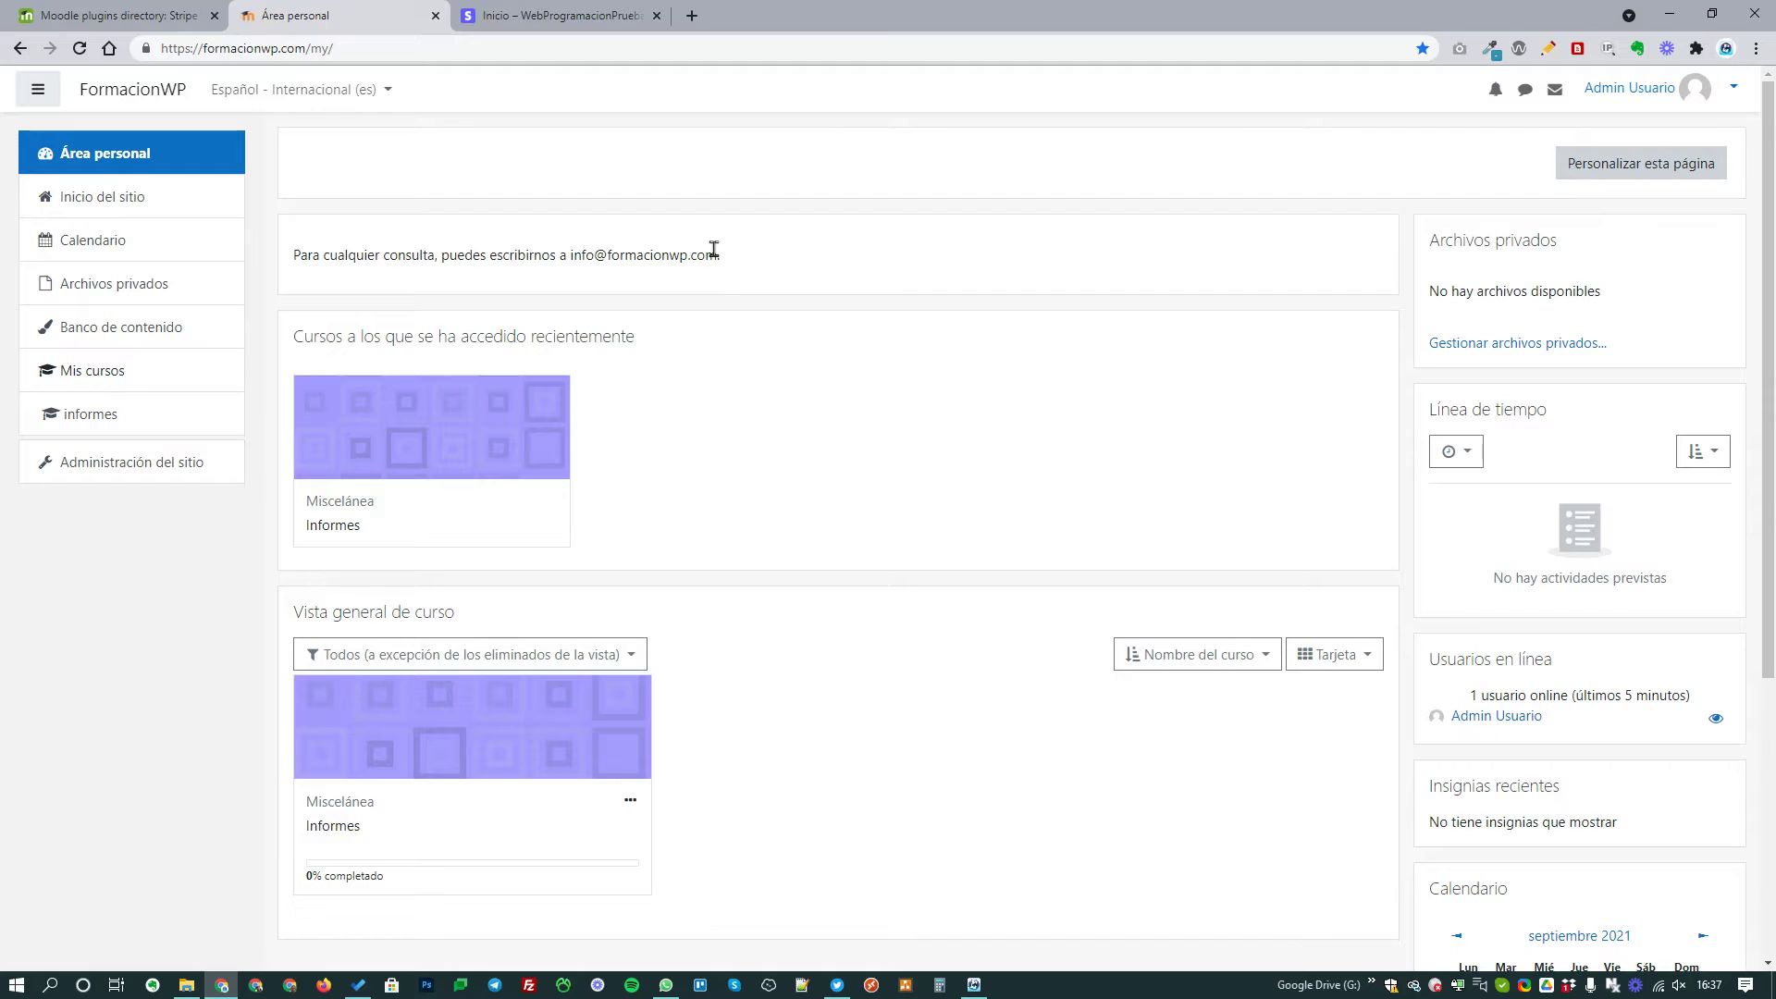
click(599, 11)
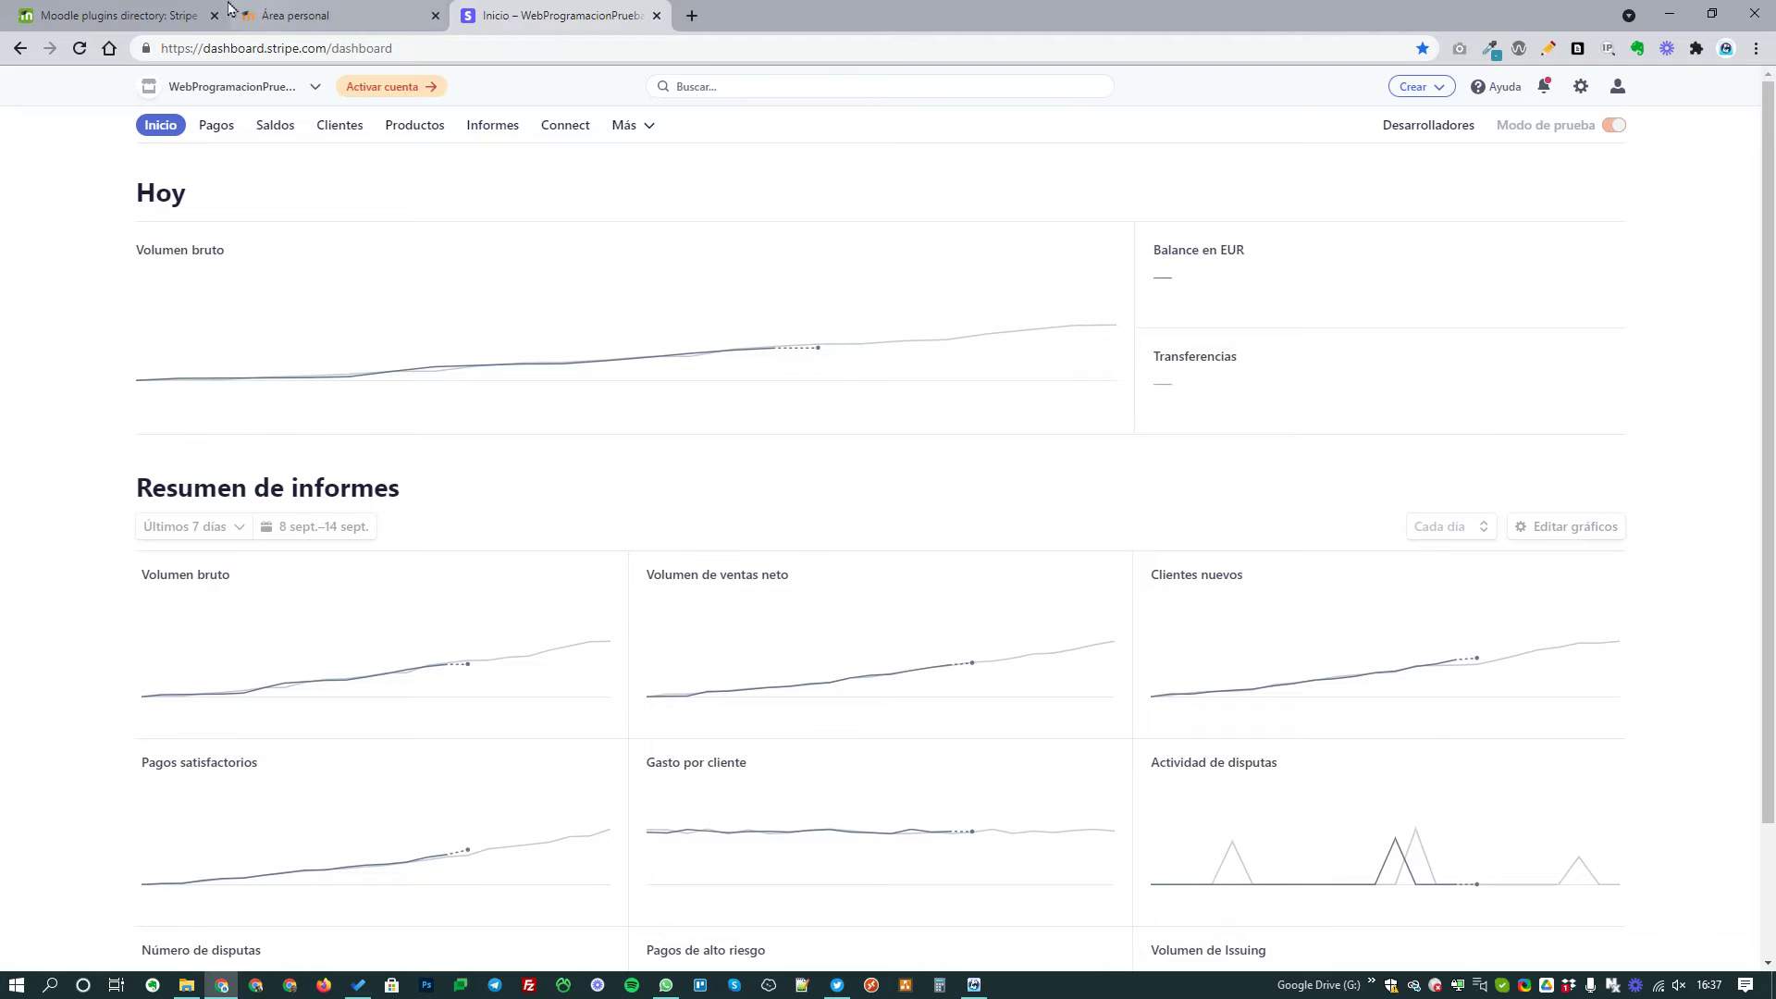
click(139, 15)
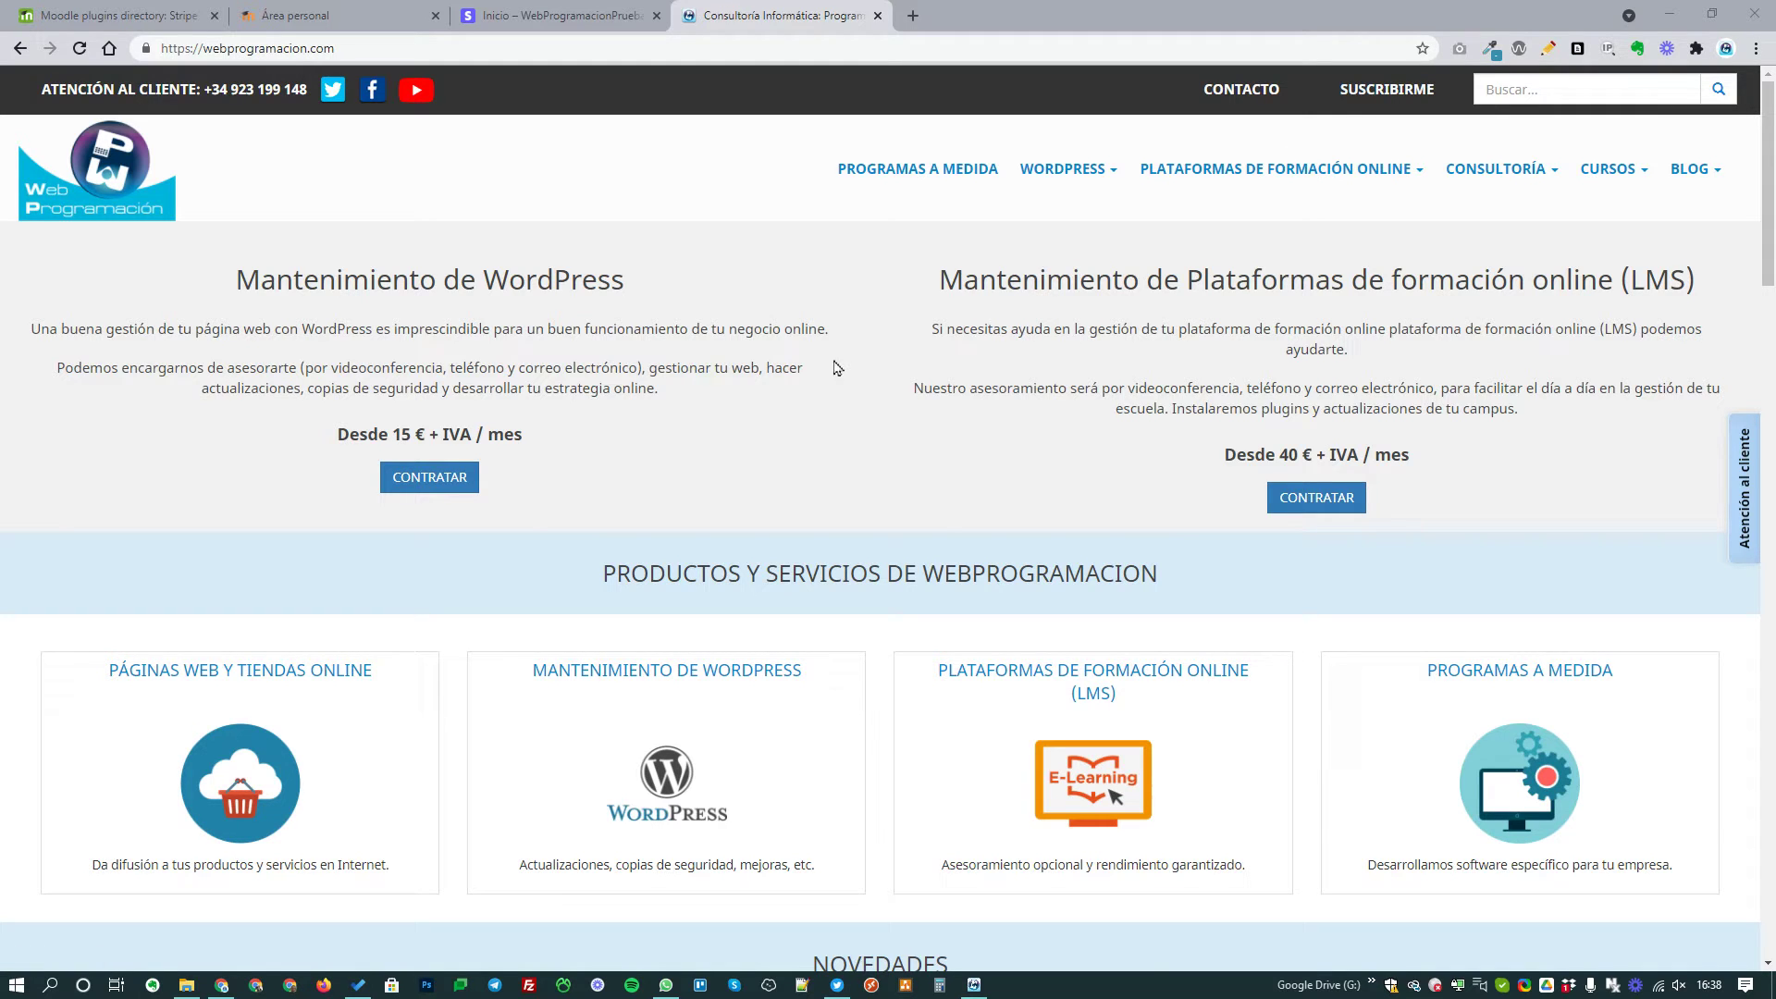
- Download version 3.3.0 of the Stripe Payment with SCA and Coupon plugin from the Moodle plugins directory
click(111, 10)
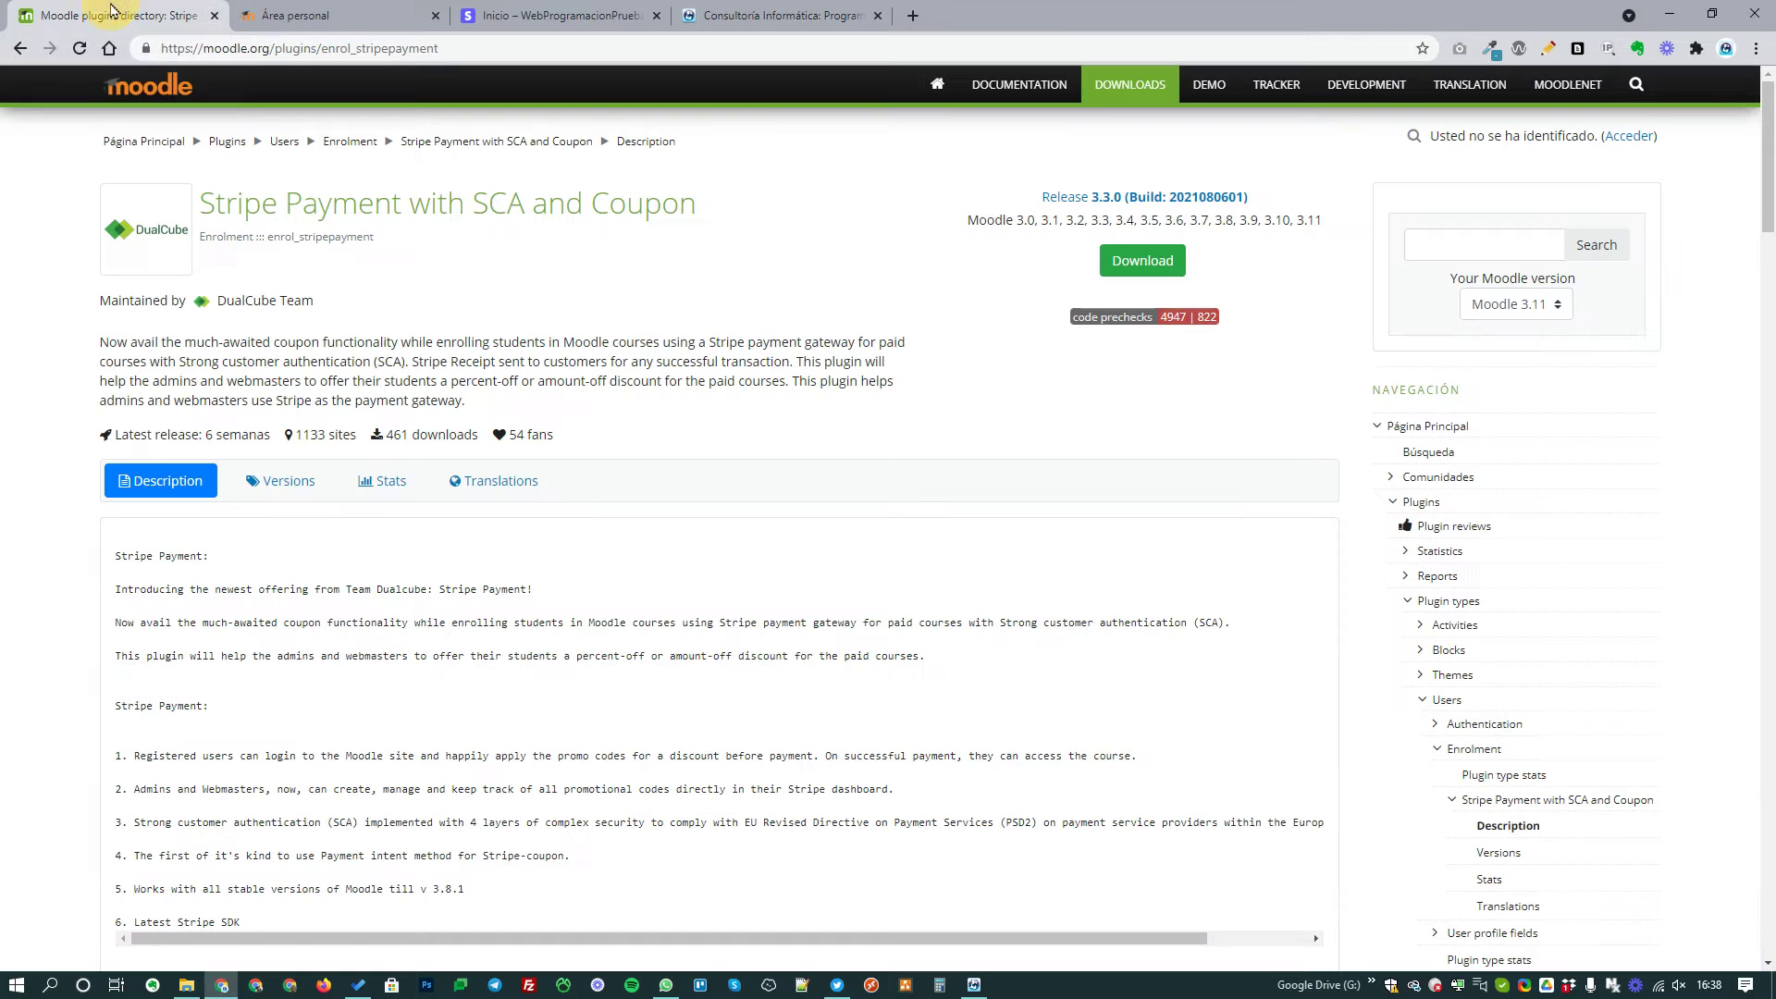
click(273, 482)
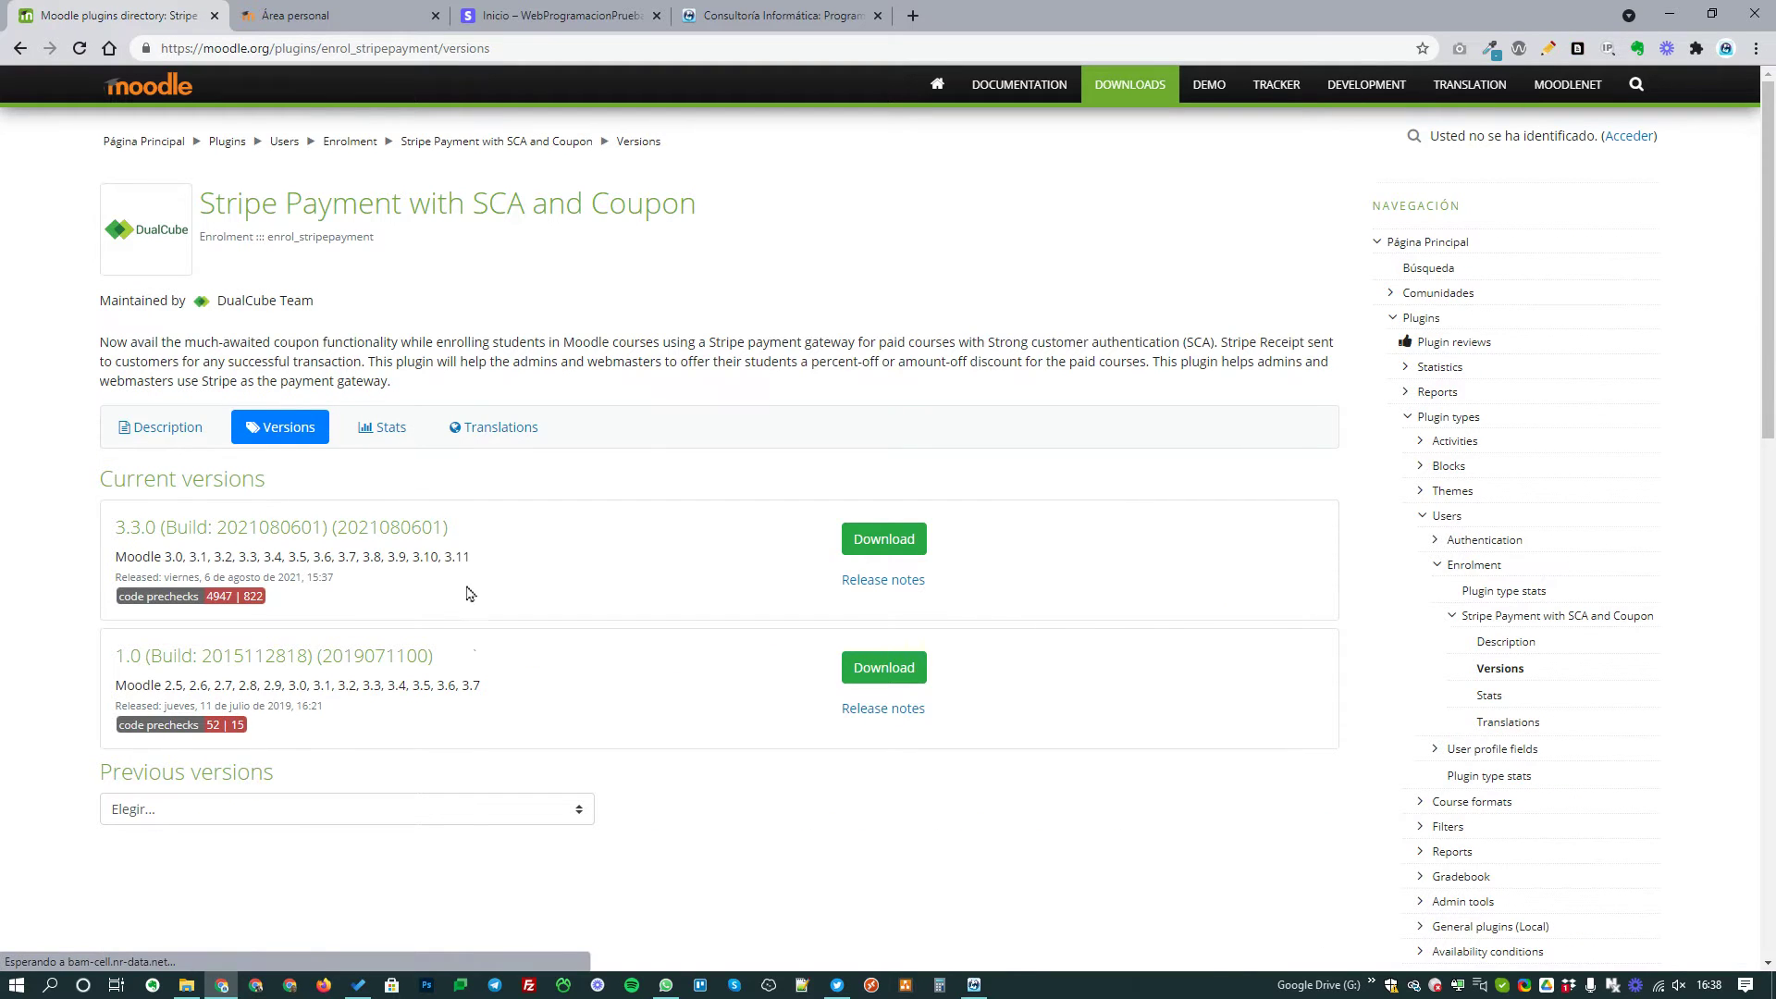
click(871, 544)
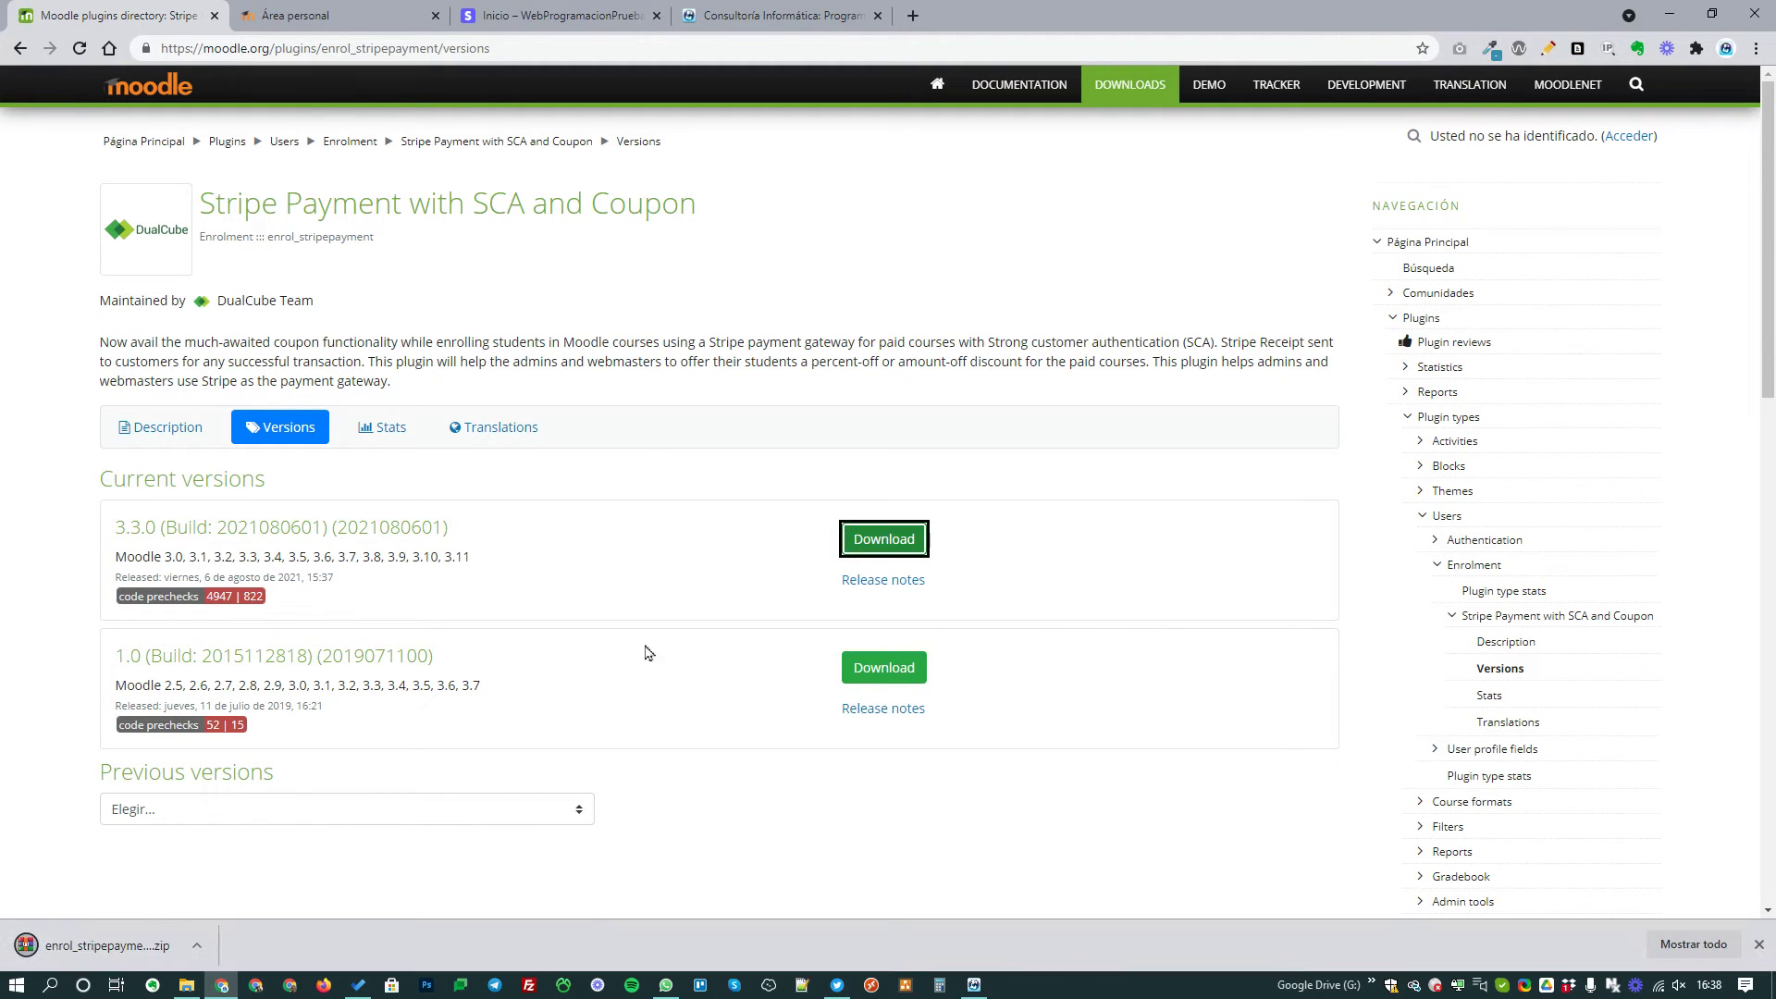
- In the FormacionWP Moodle site's add-on installer, upload the downloaded enrol_stripepayment ZIP package and start its installation
click(296, 15)
click(179, 467)
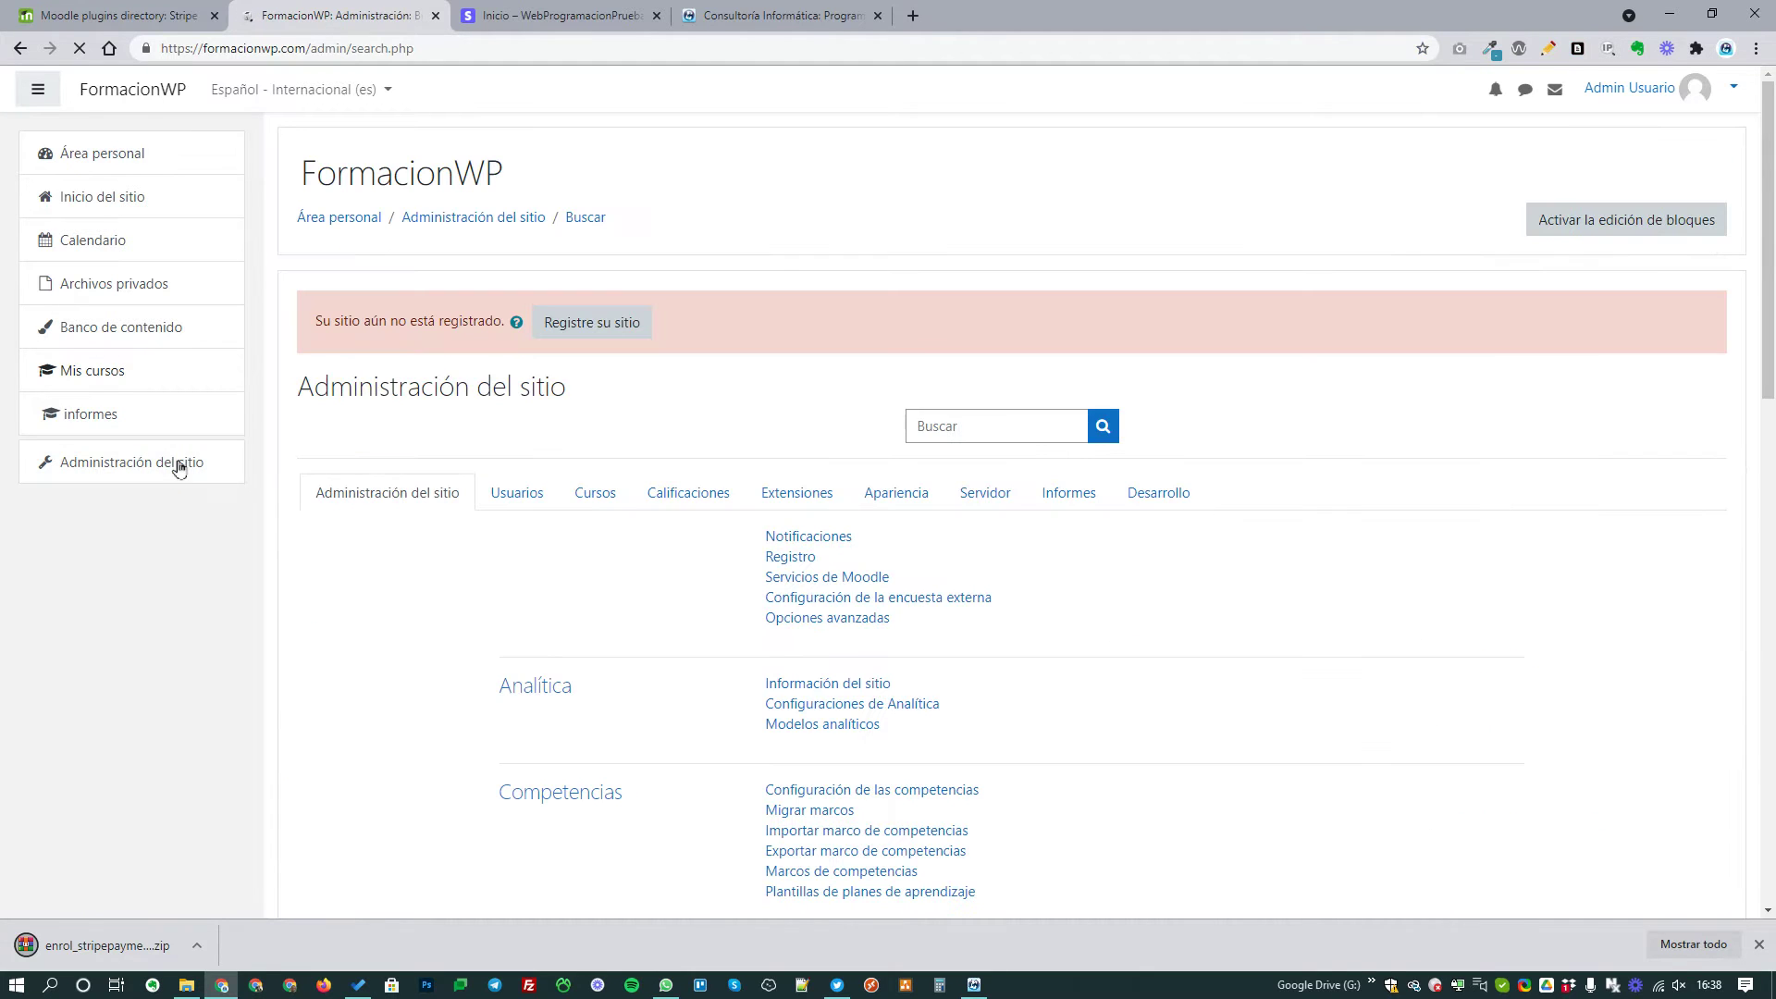
click(820, 495)
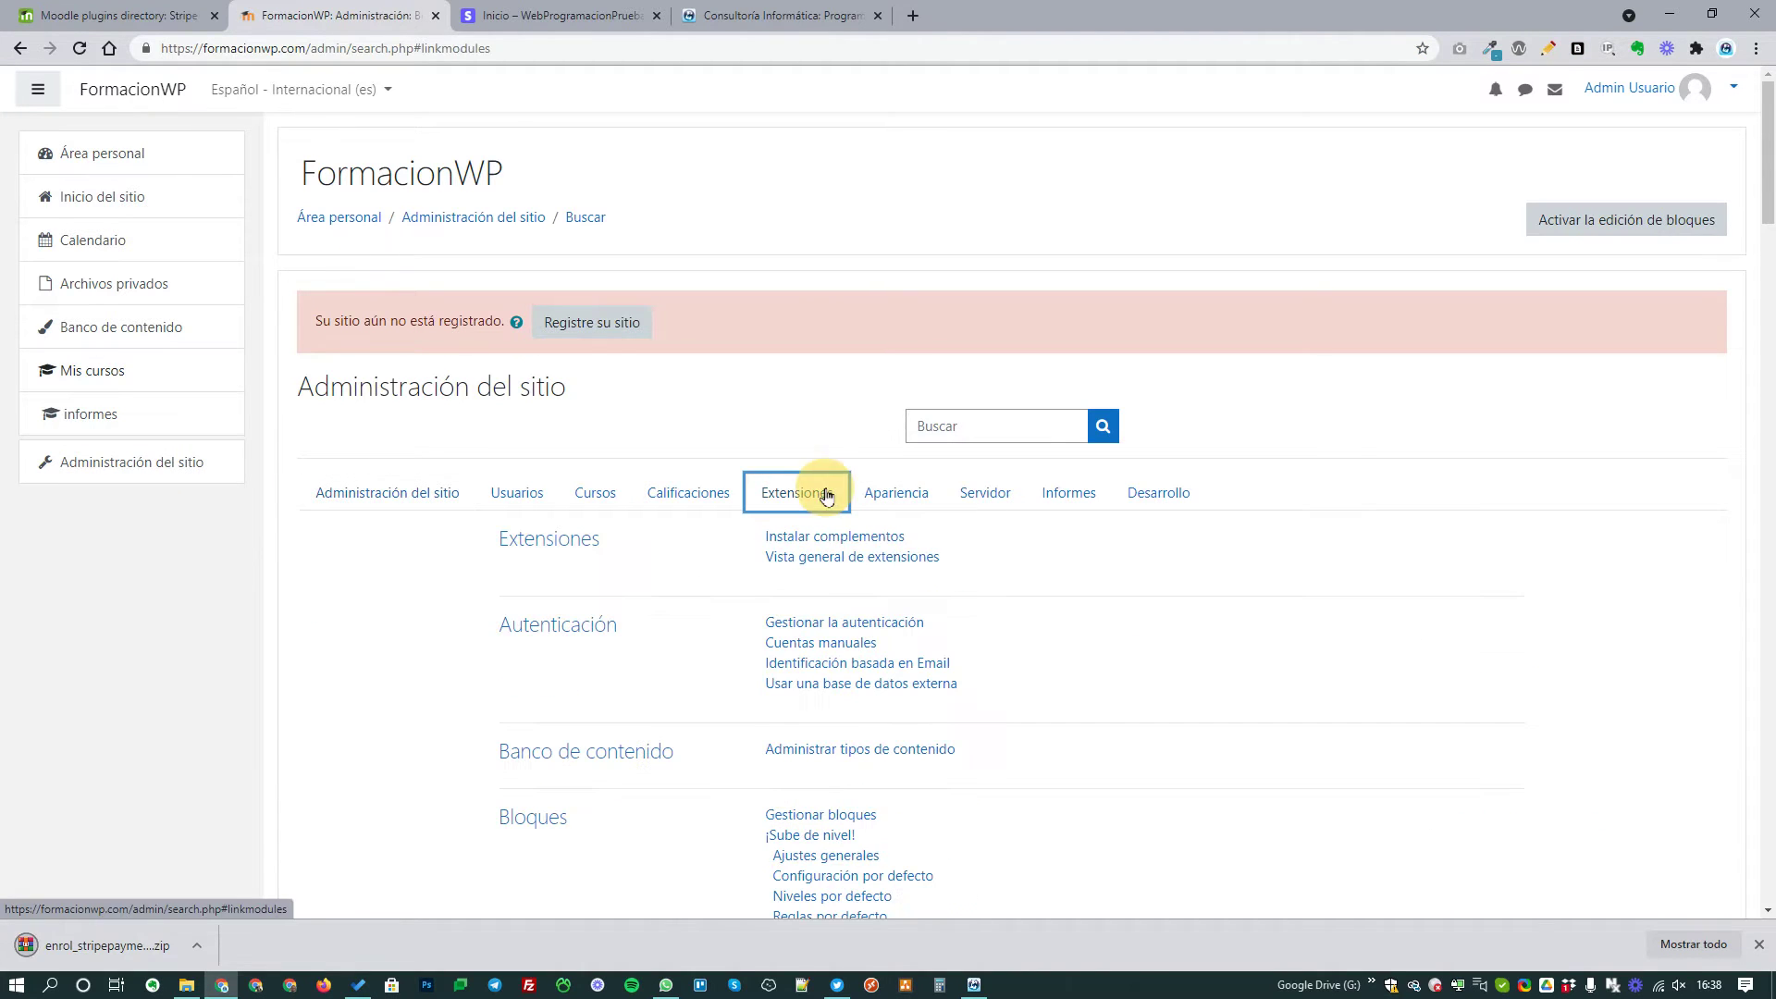
click(839, 540)
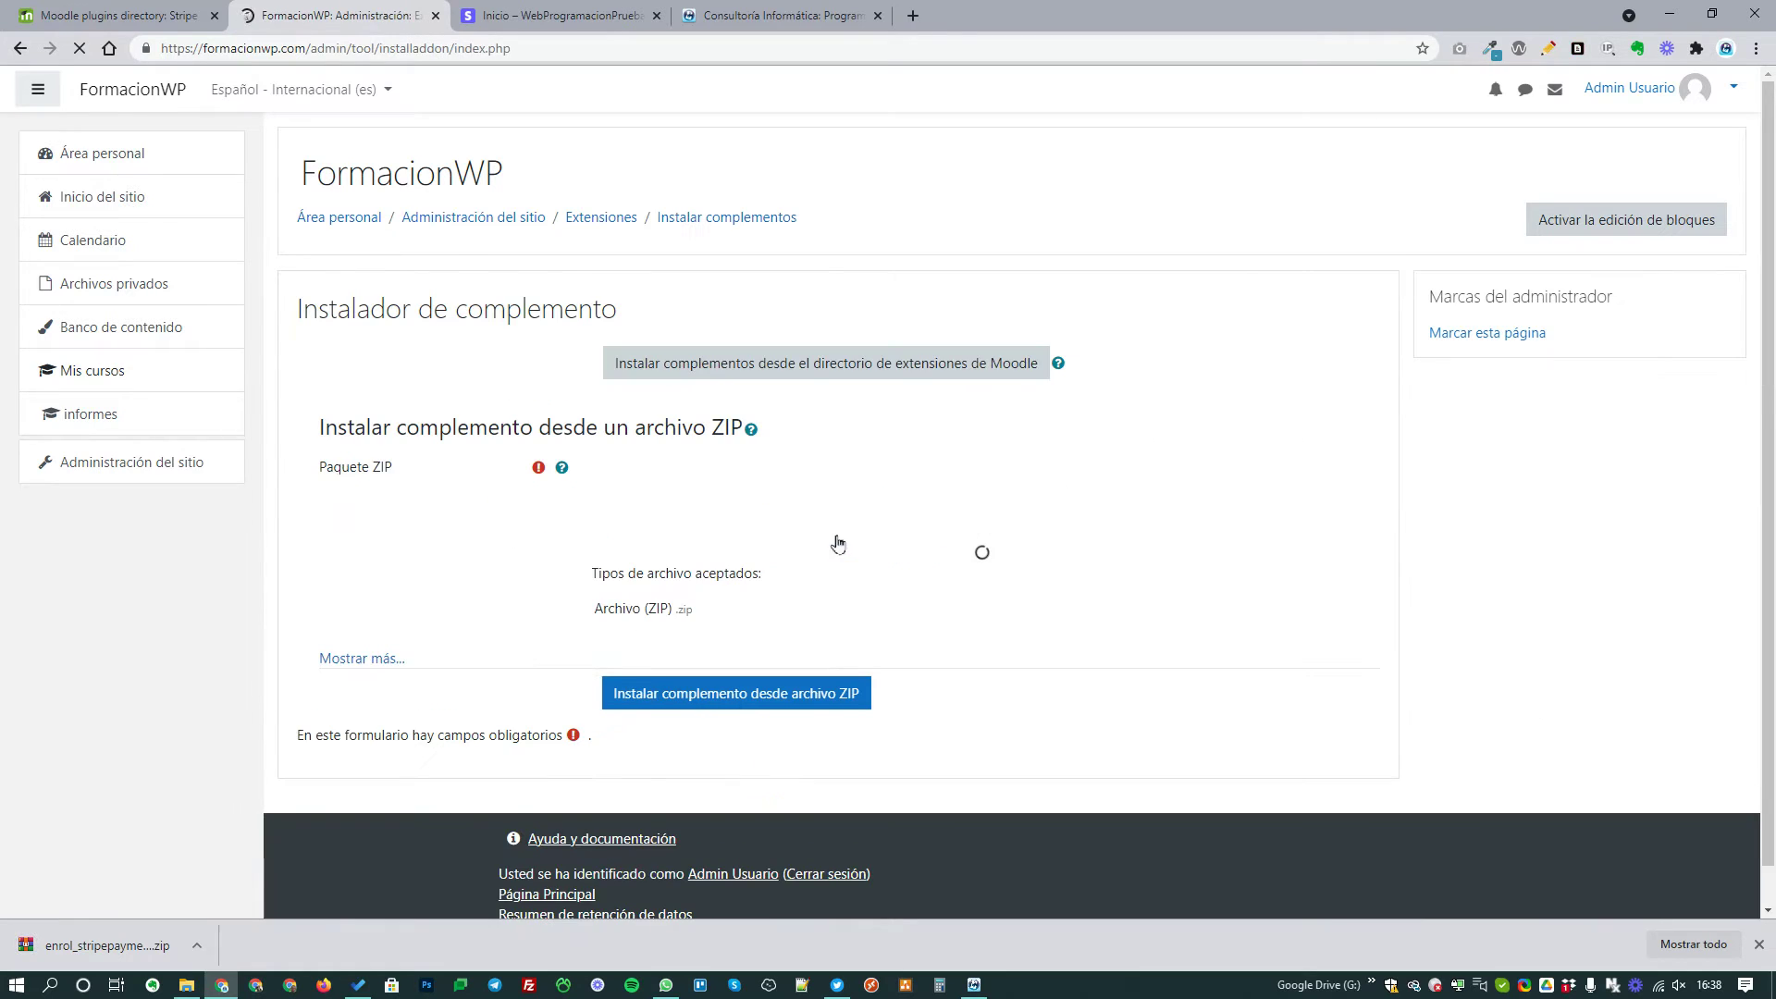
drag(130, 940, 866, 555)
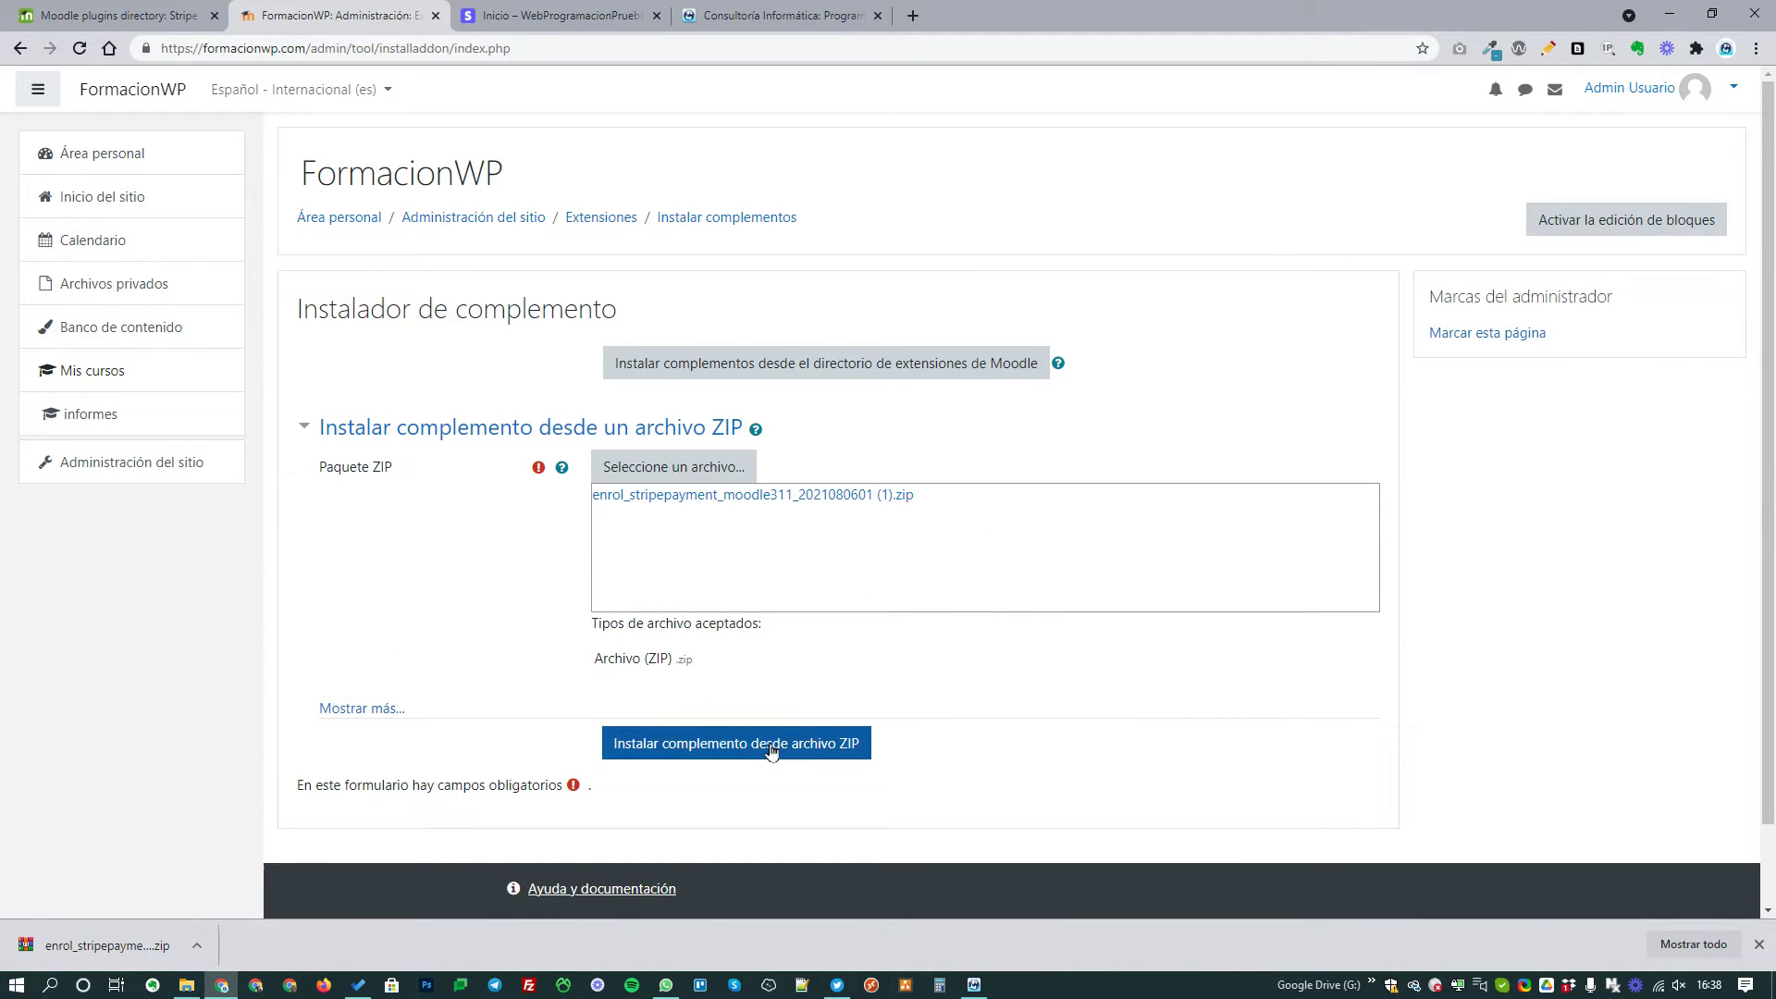
click(709, 754)
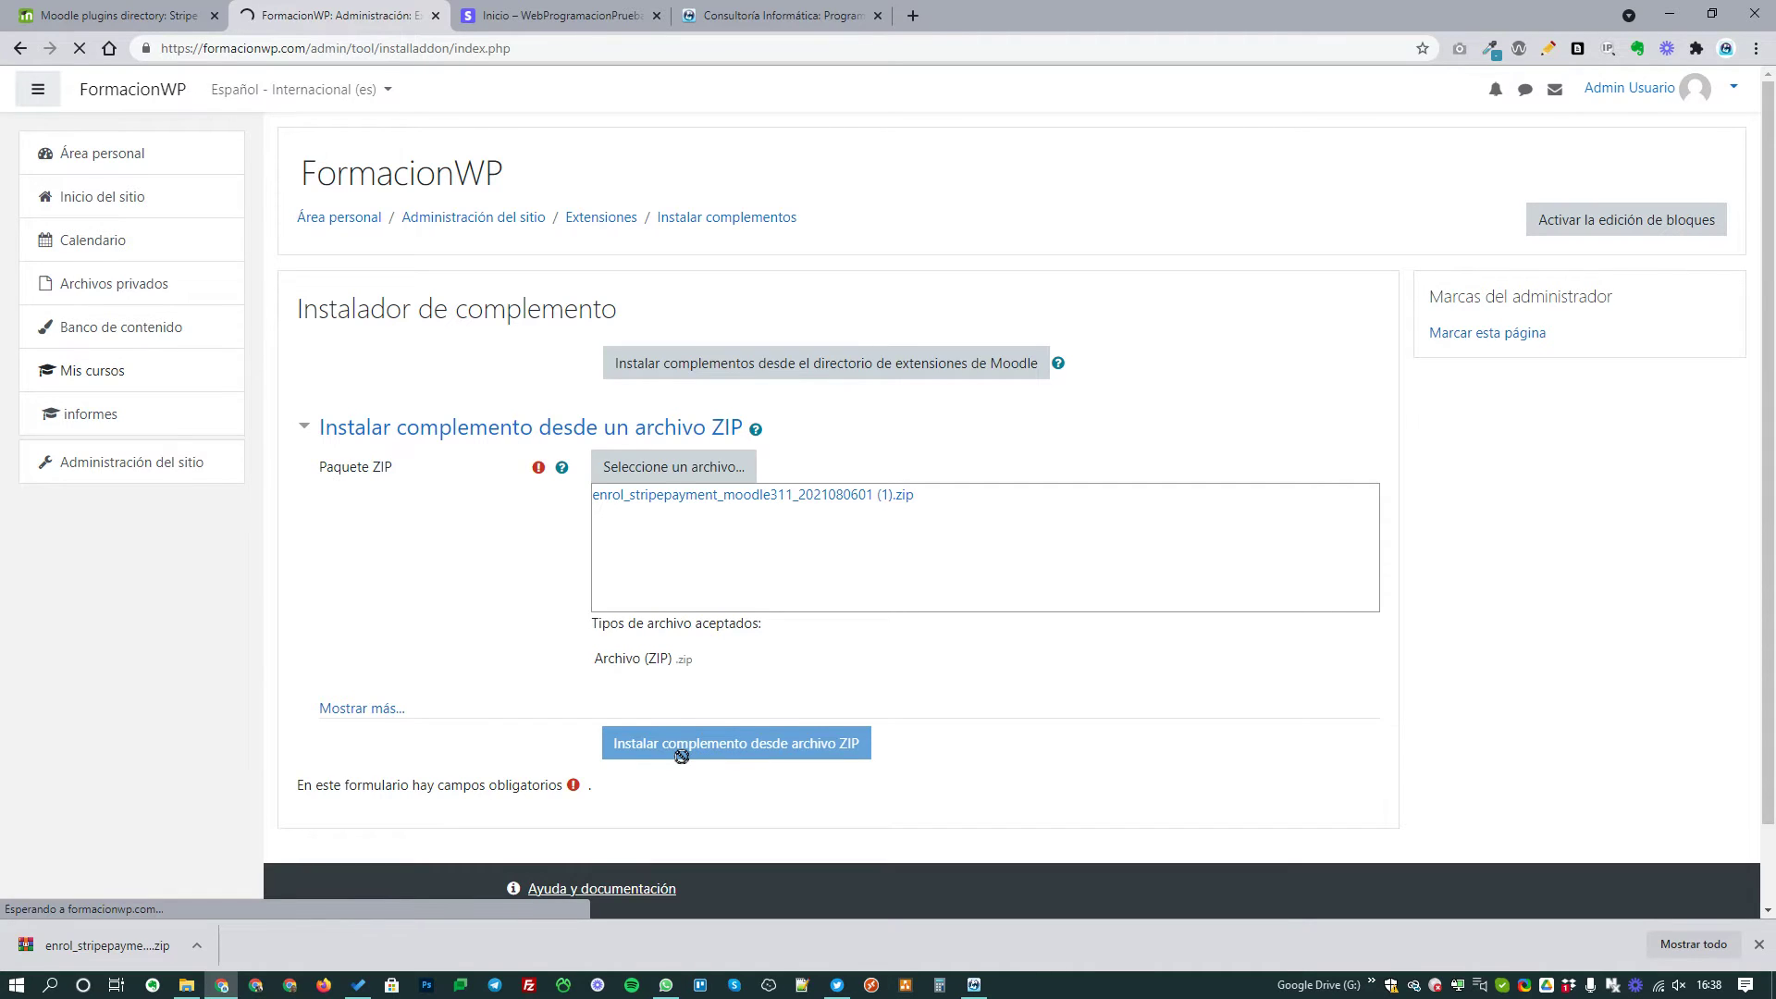
- Continue the plugin installation past the package validation and the server checks
click(425, 344)
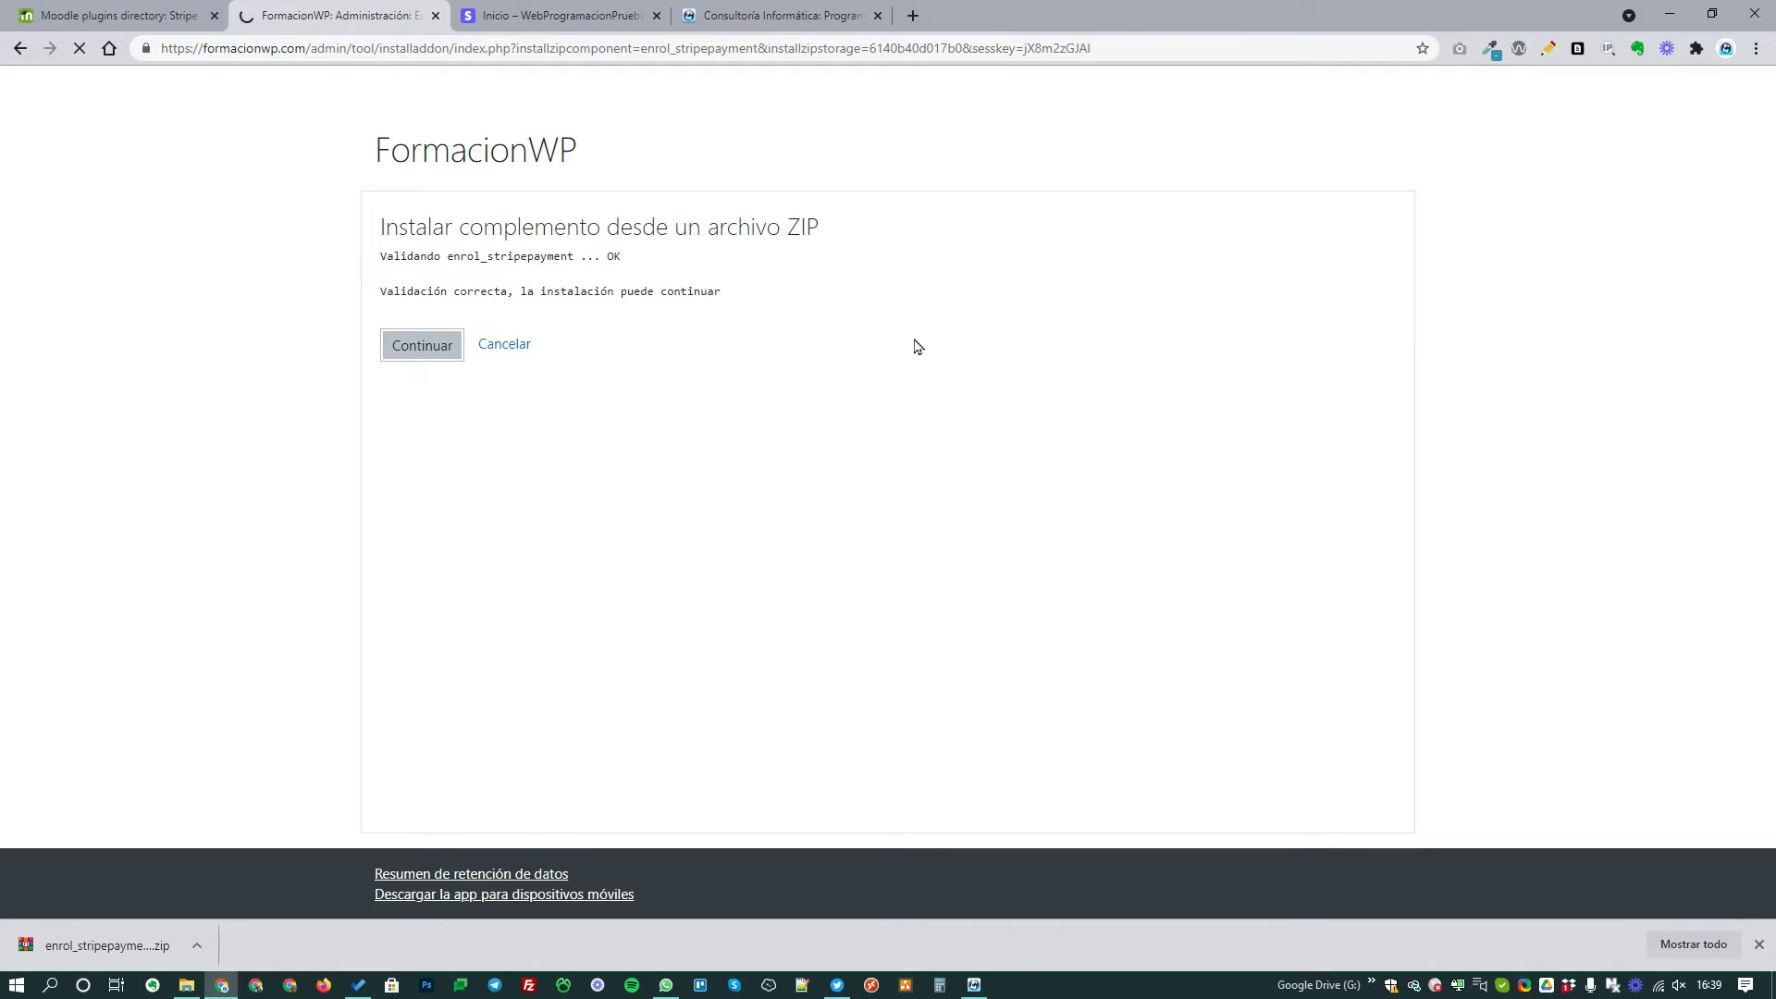
scroll(914, 463, down, 15)
click(908, 787)
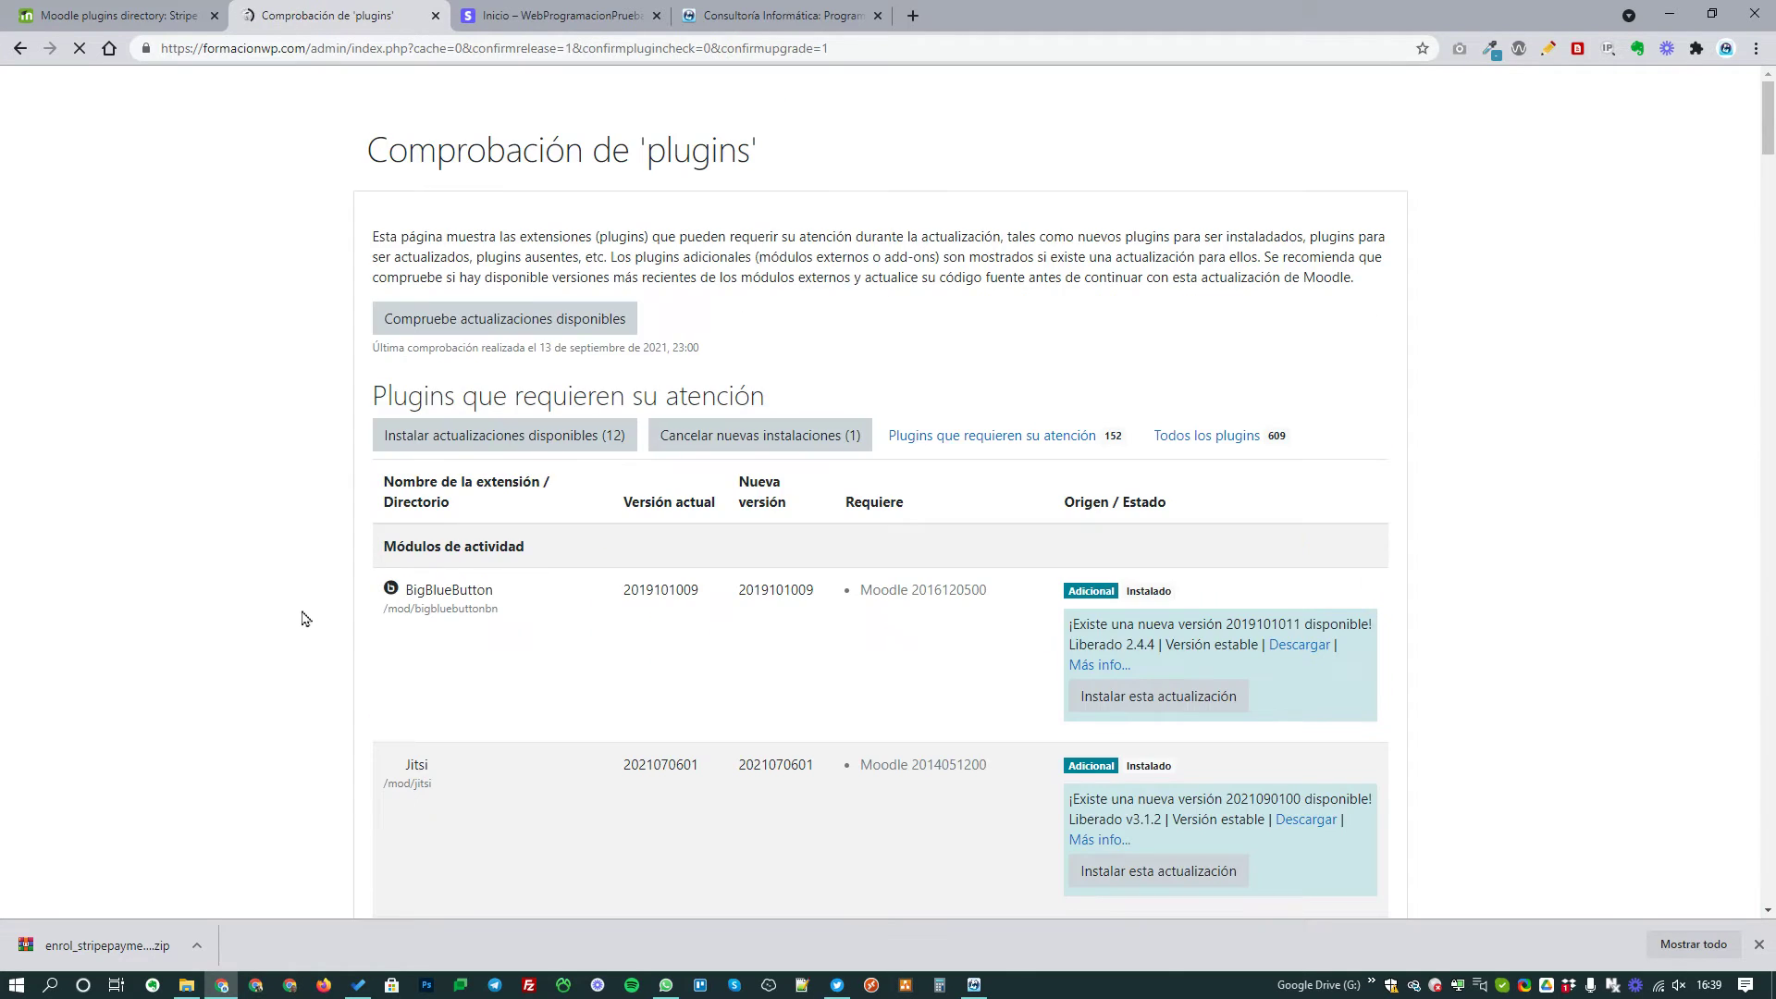
- Upgrade the Moodle database from the plugins check page and continue to the new Stripe settings
scroll(606, 585, down, 7)
scroll(606, 586, down, 20)
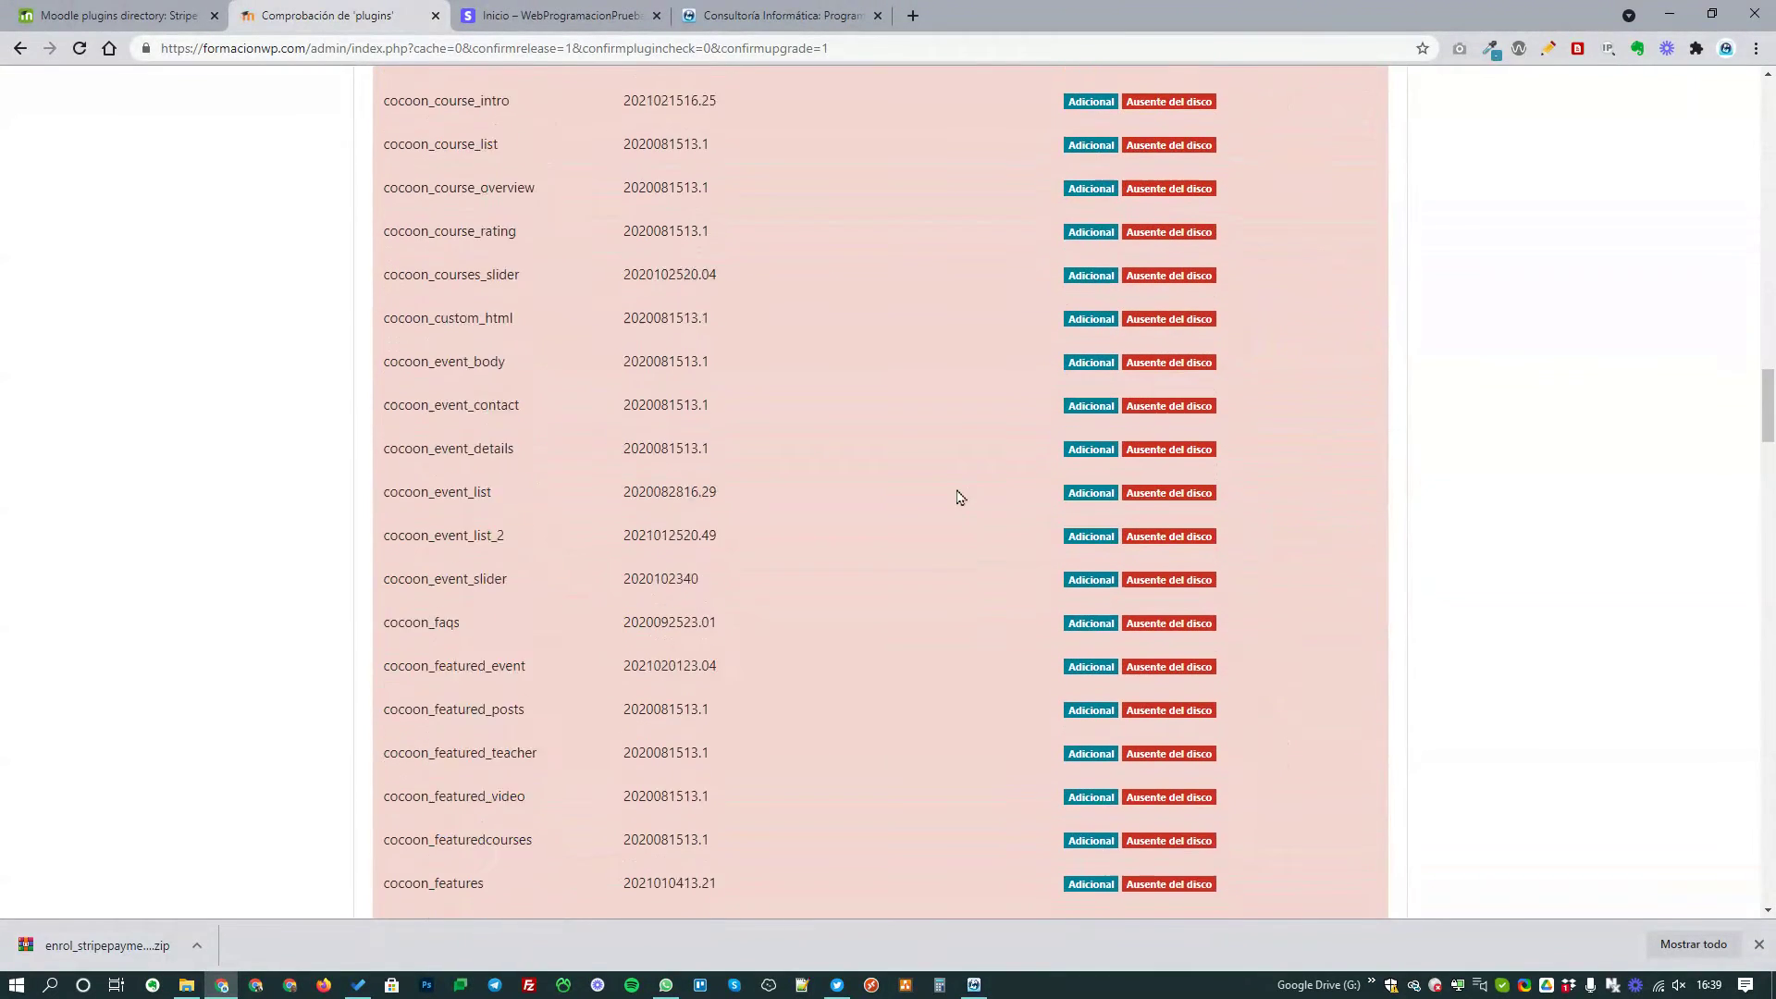
drag(1769, 505, 1769, 869)
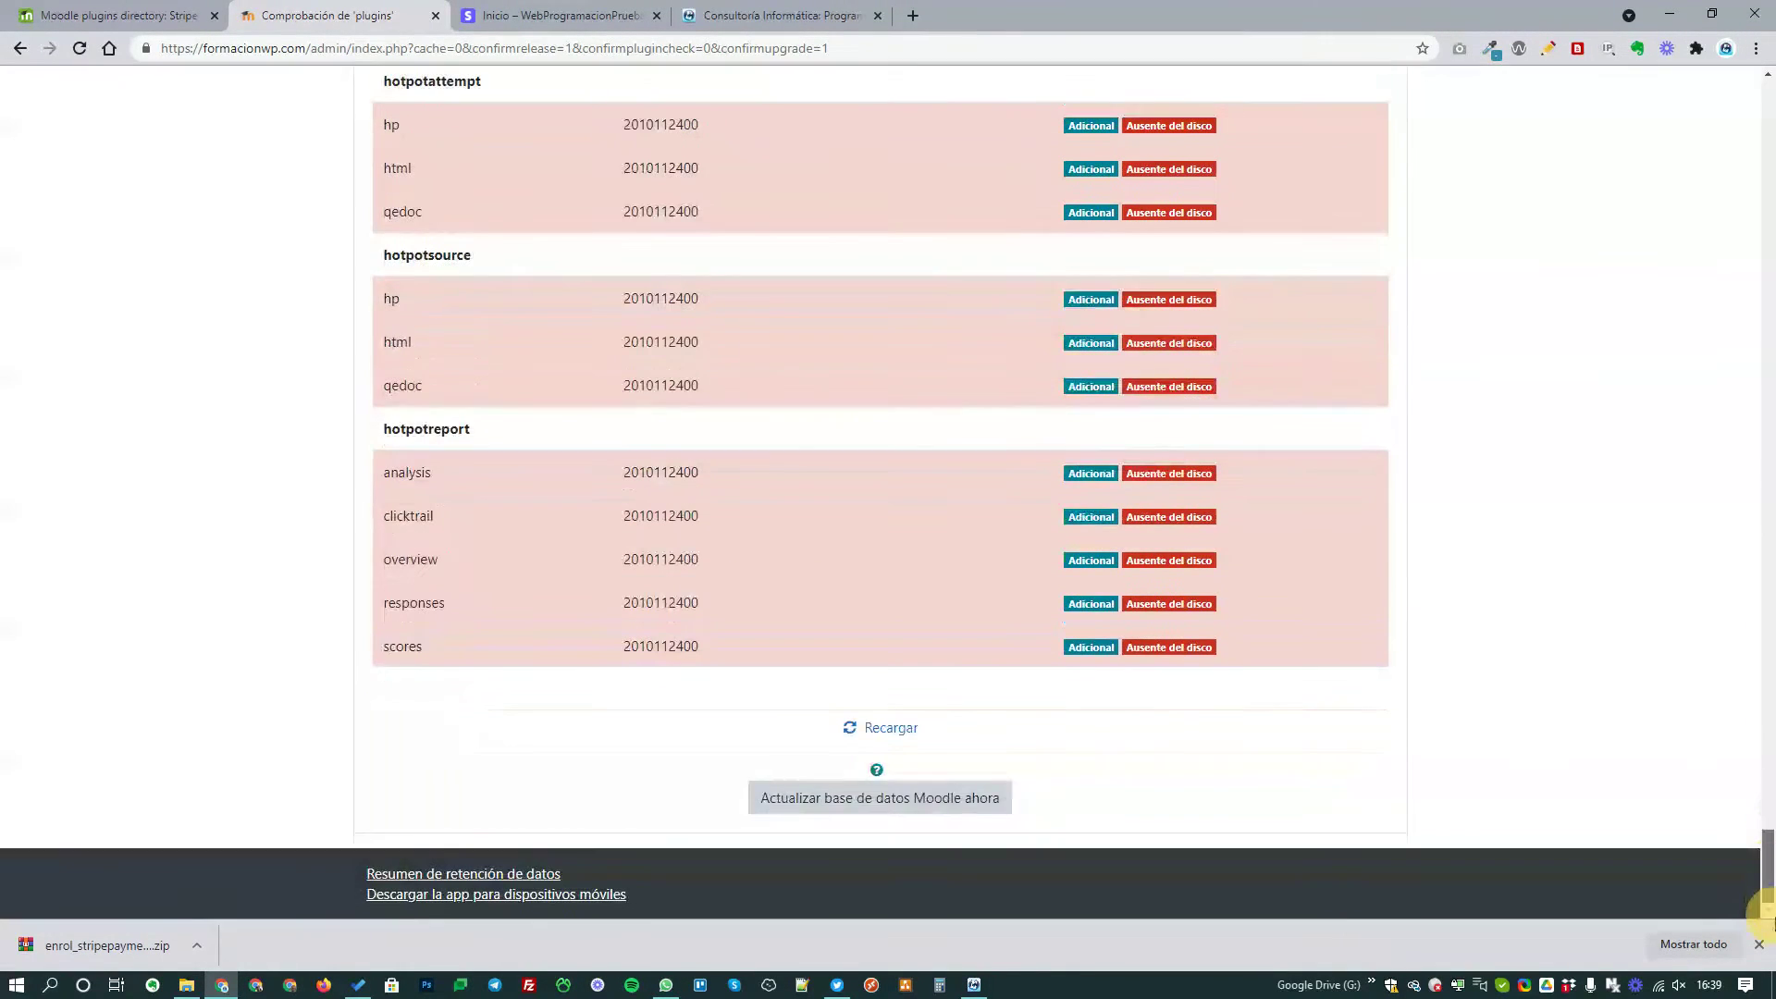
click(879, 801)
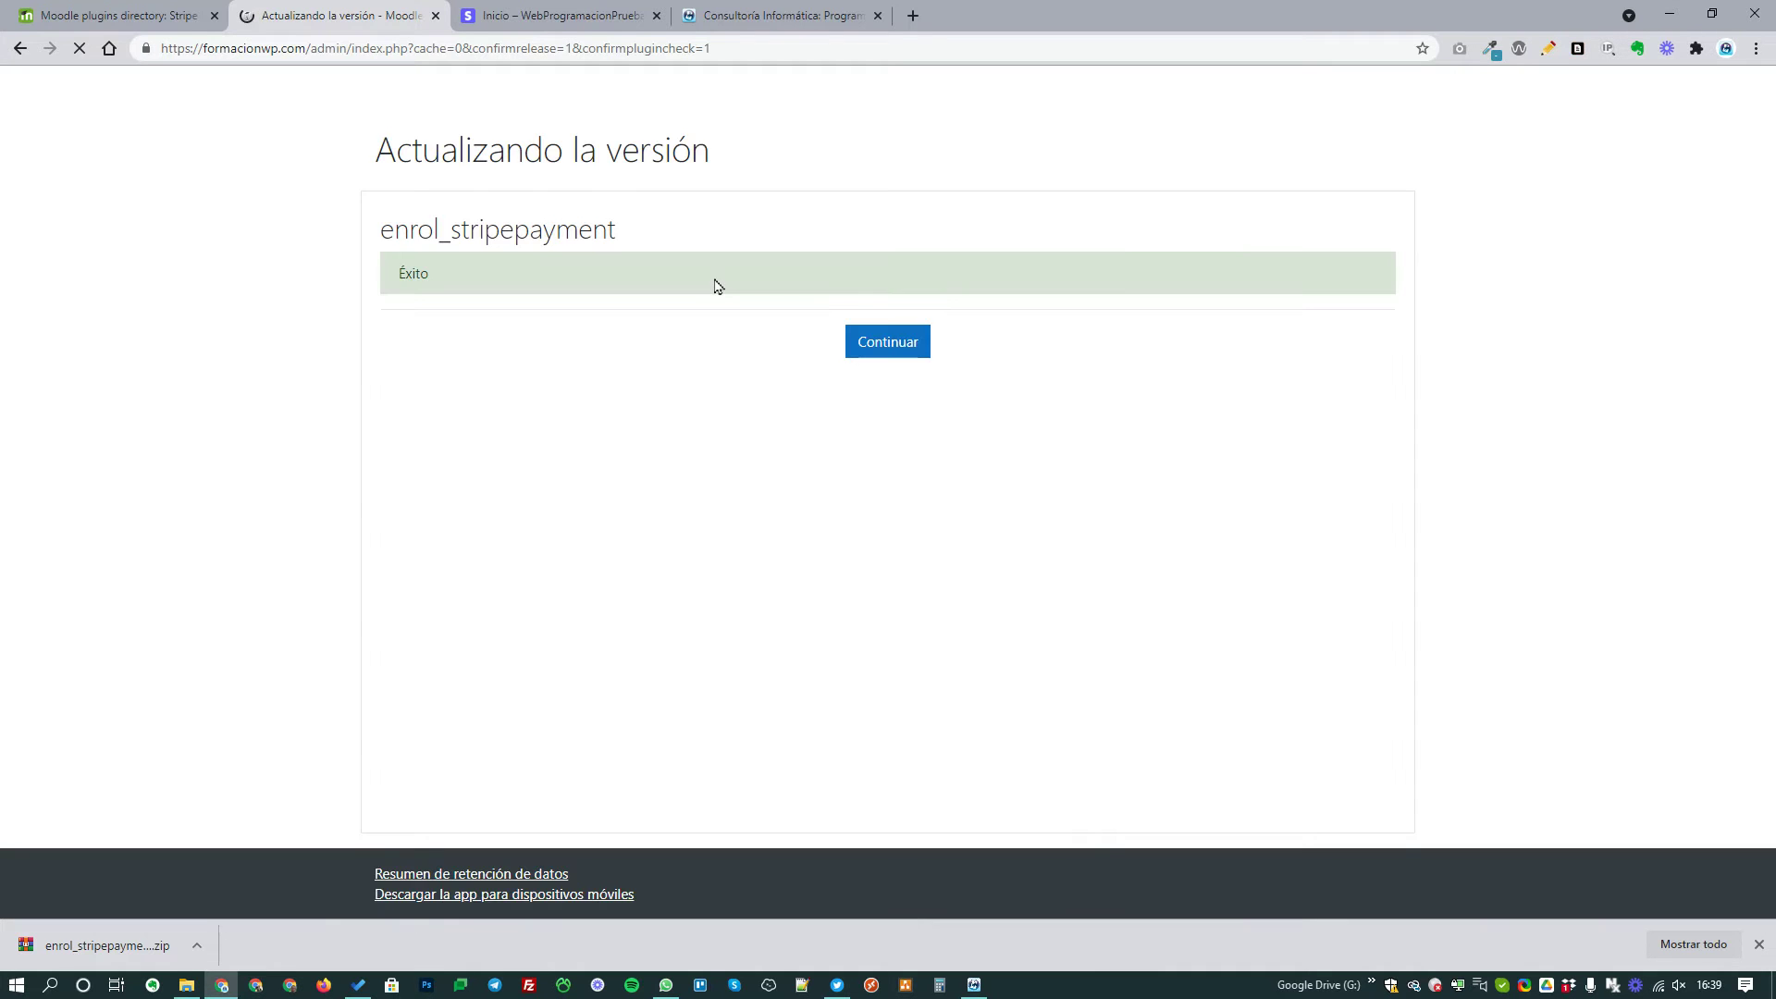
click(887, 346)
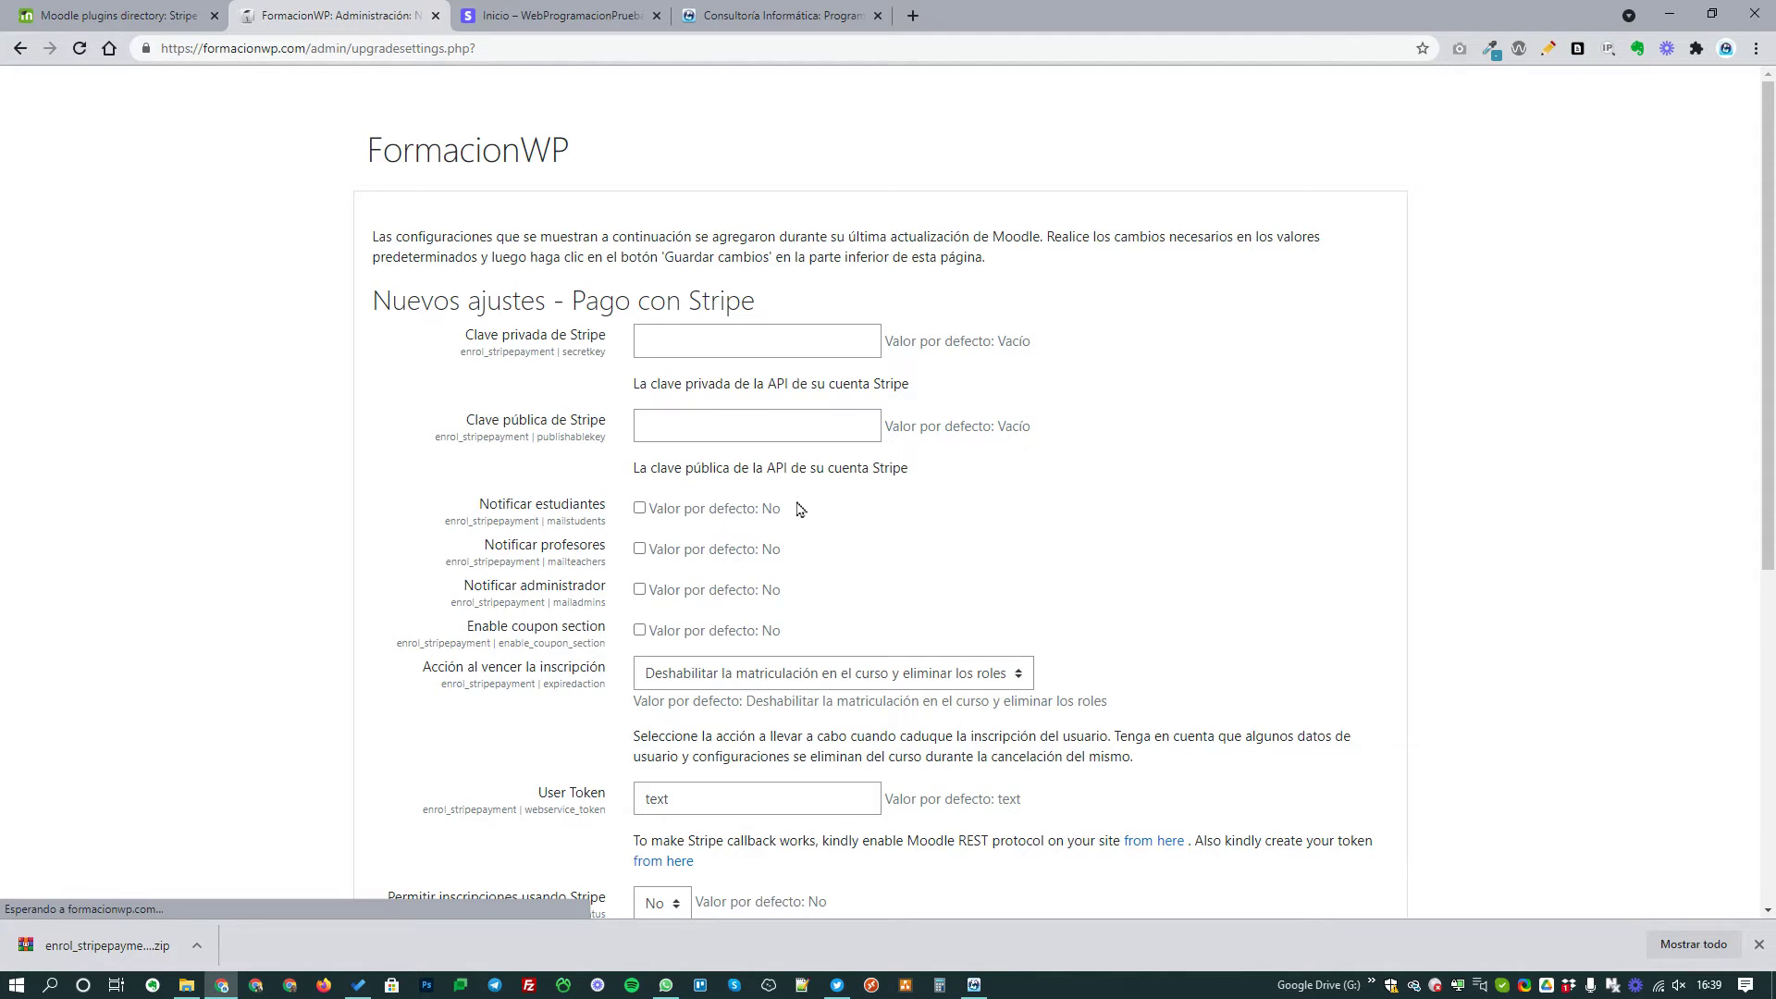
- Save the new Pago con Stripe settings with their default values, leaving both API keys empty
scroll(507, 235, down, 1)
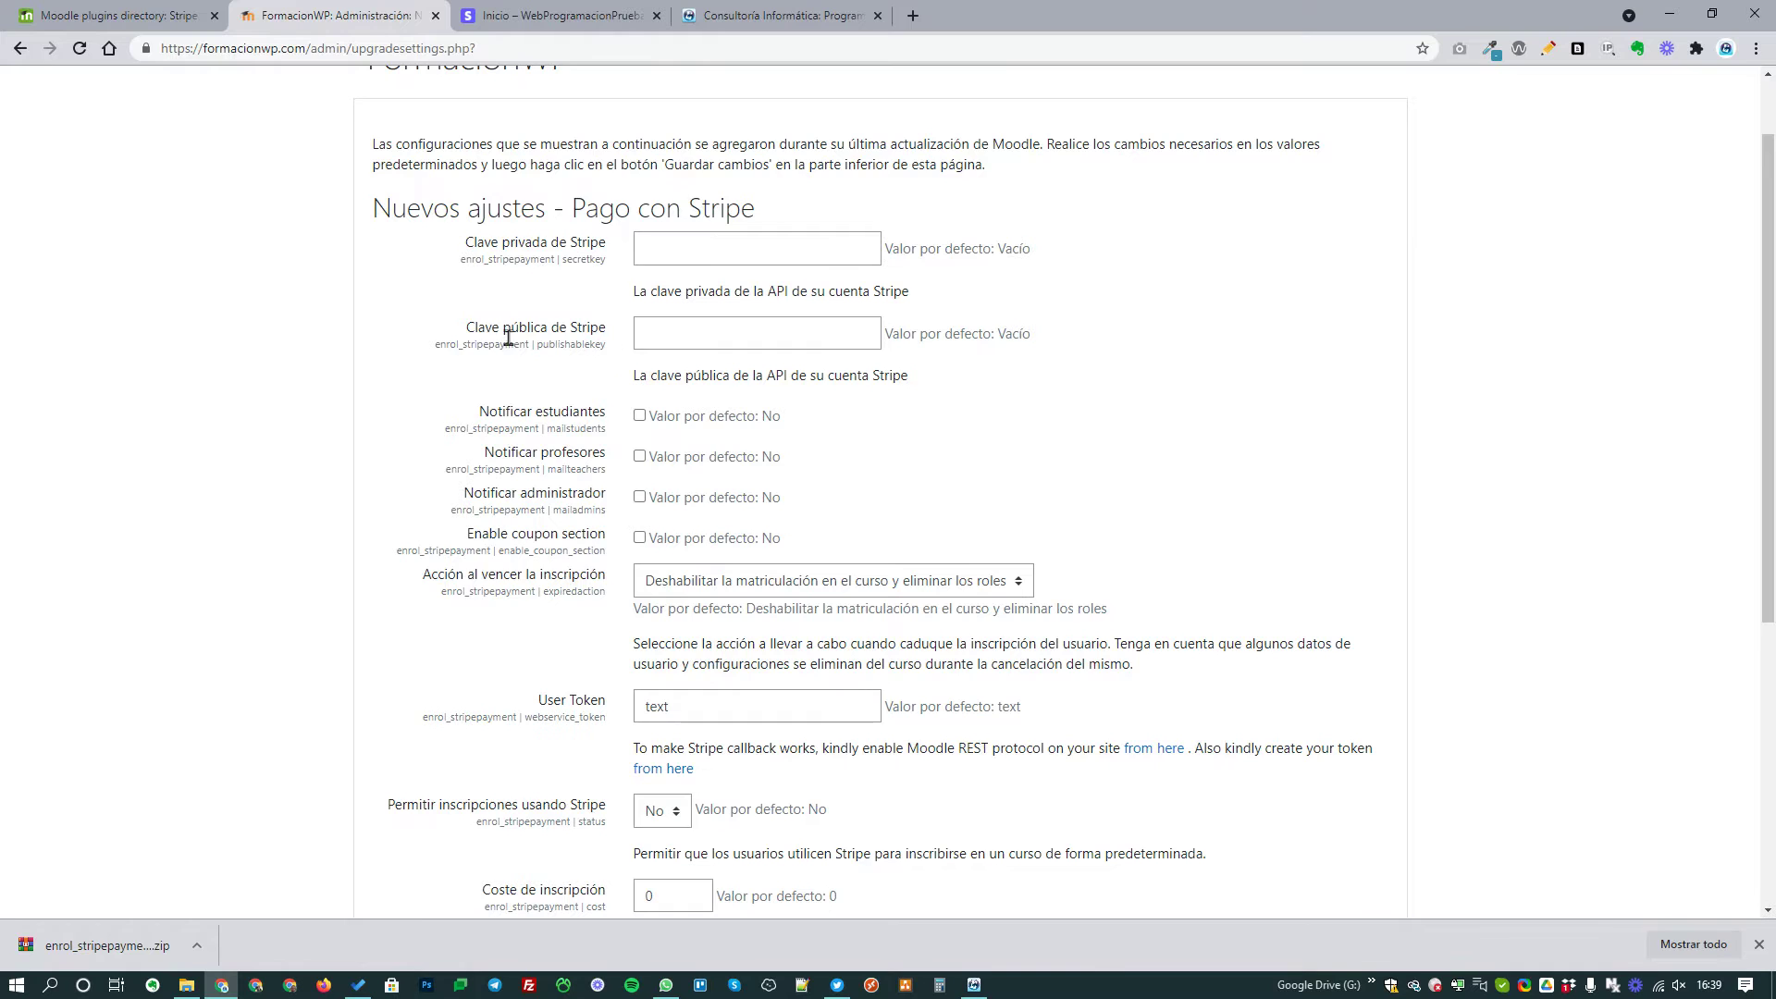
scroll(510, 333, down, 5)
click(472, 810)
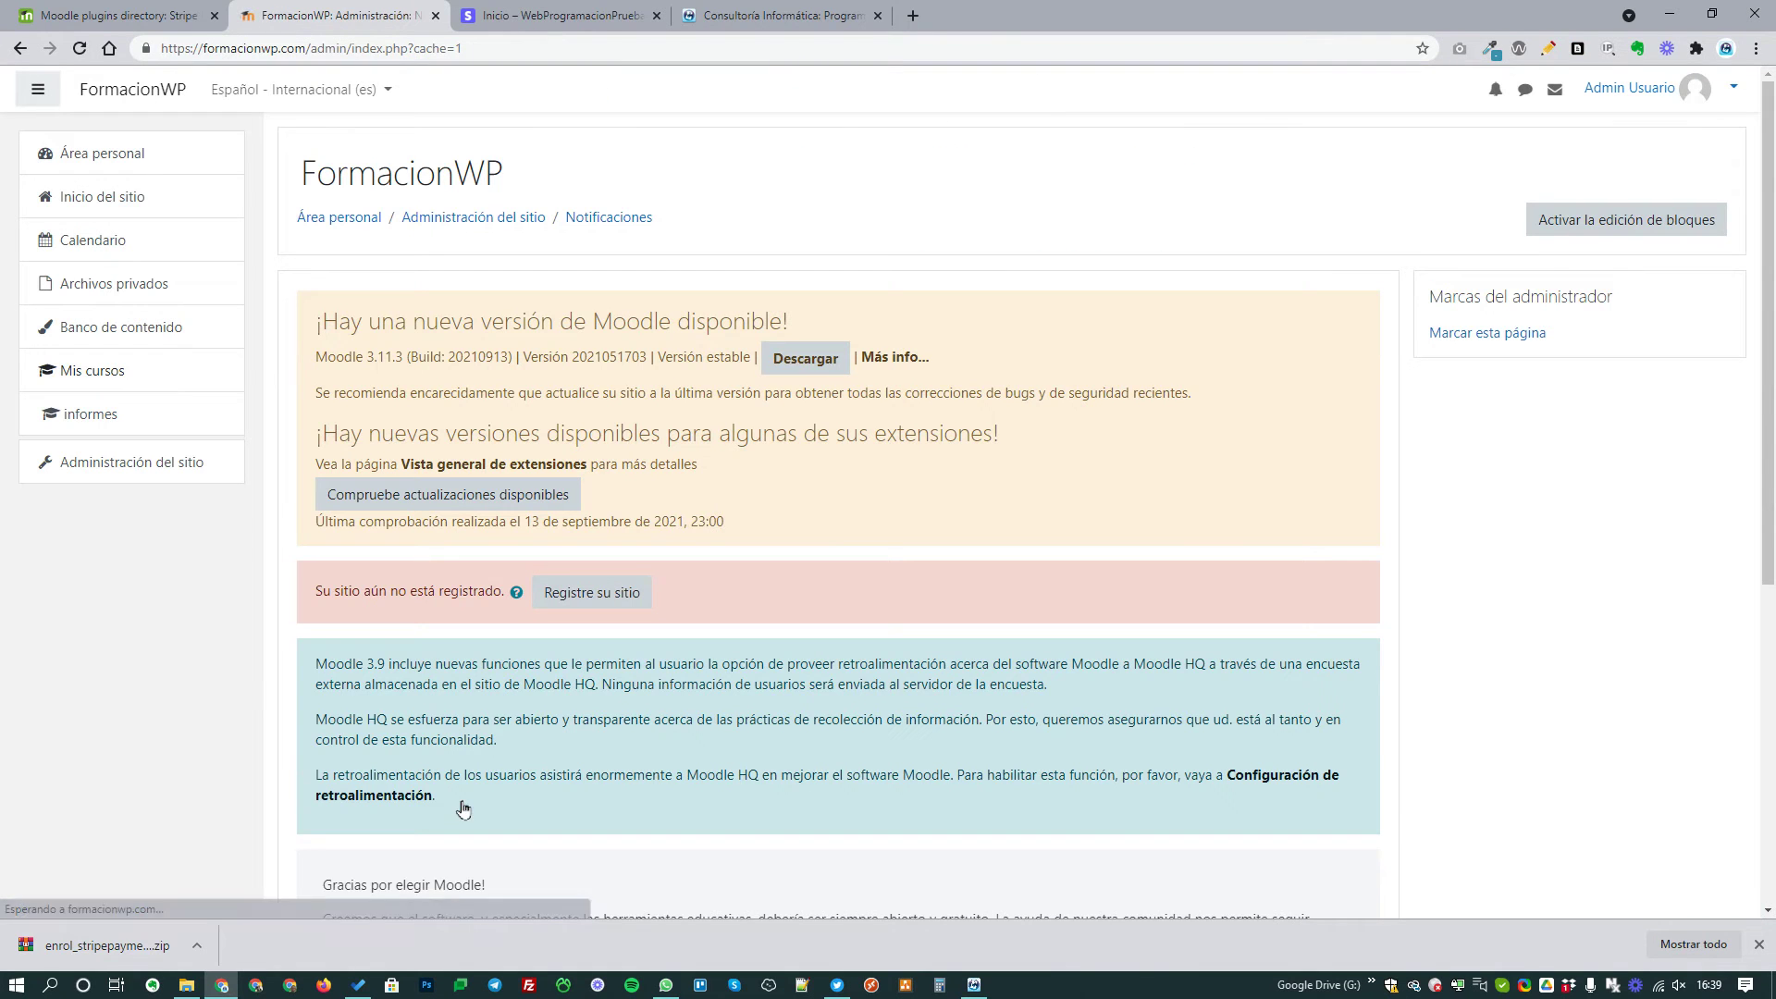
- Search the site administration for "stripe"
click(189, 472)
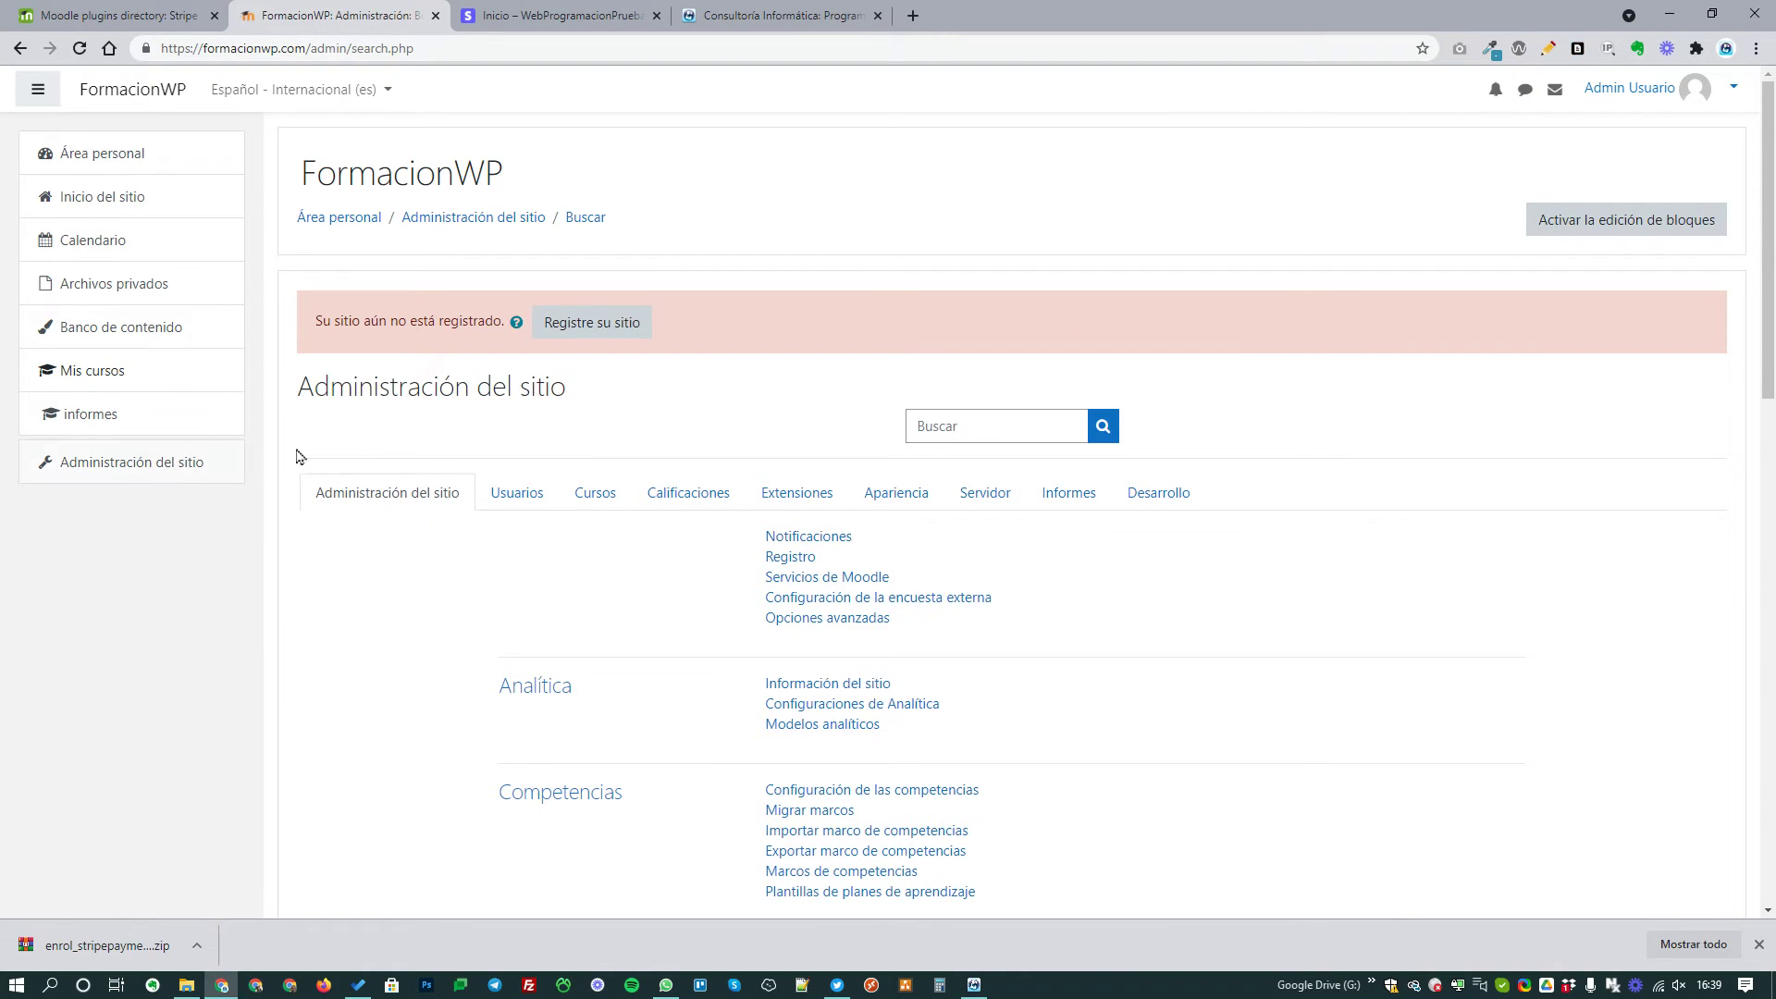
click(974, 419)
text(stripe)
key(Return)
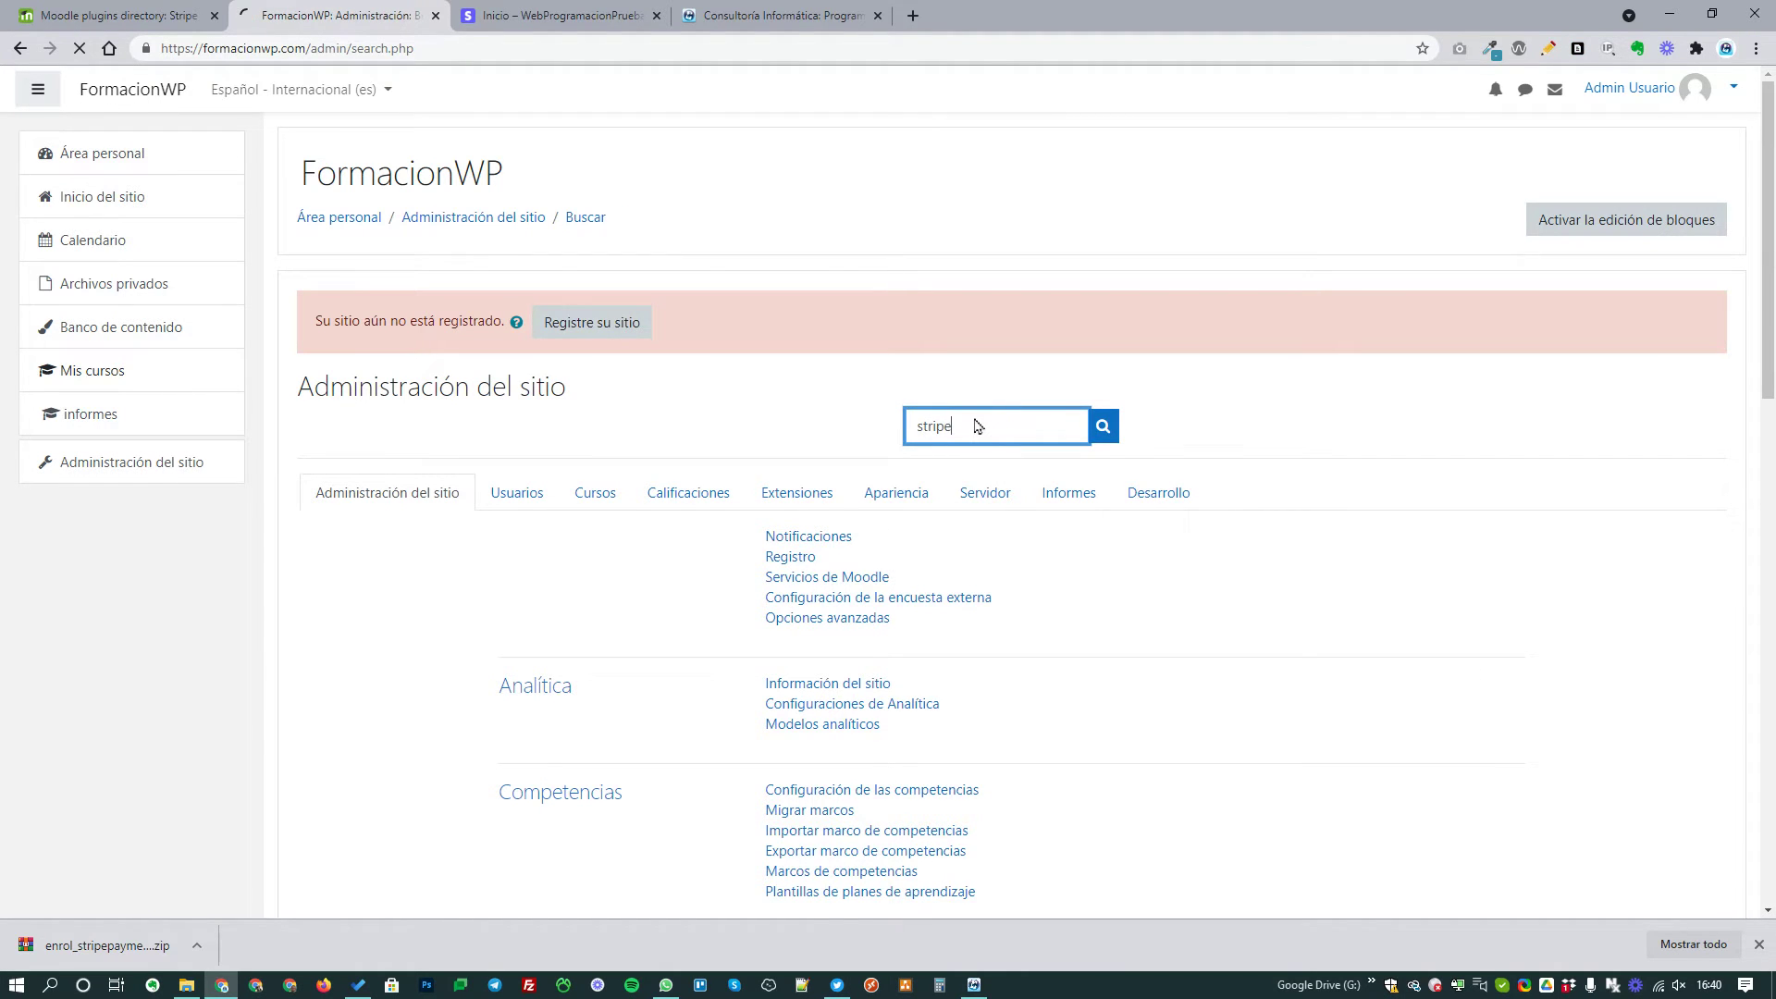
- Enable the Pago con Stripe enrolment plugin and open its configuration
scroll(697, 521, down, 3)
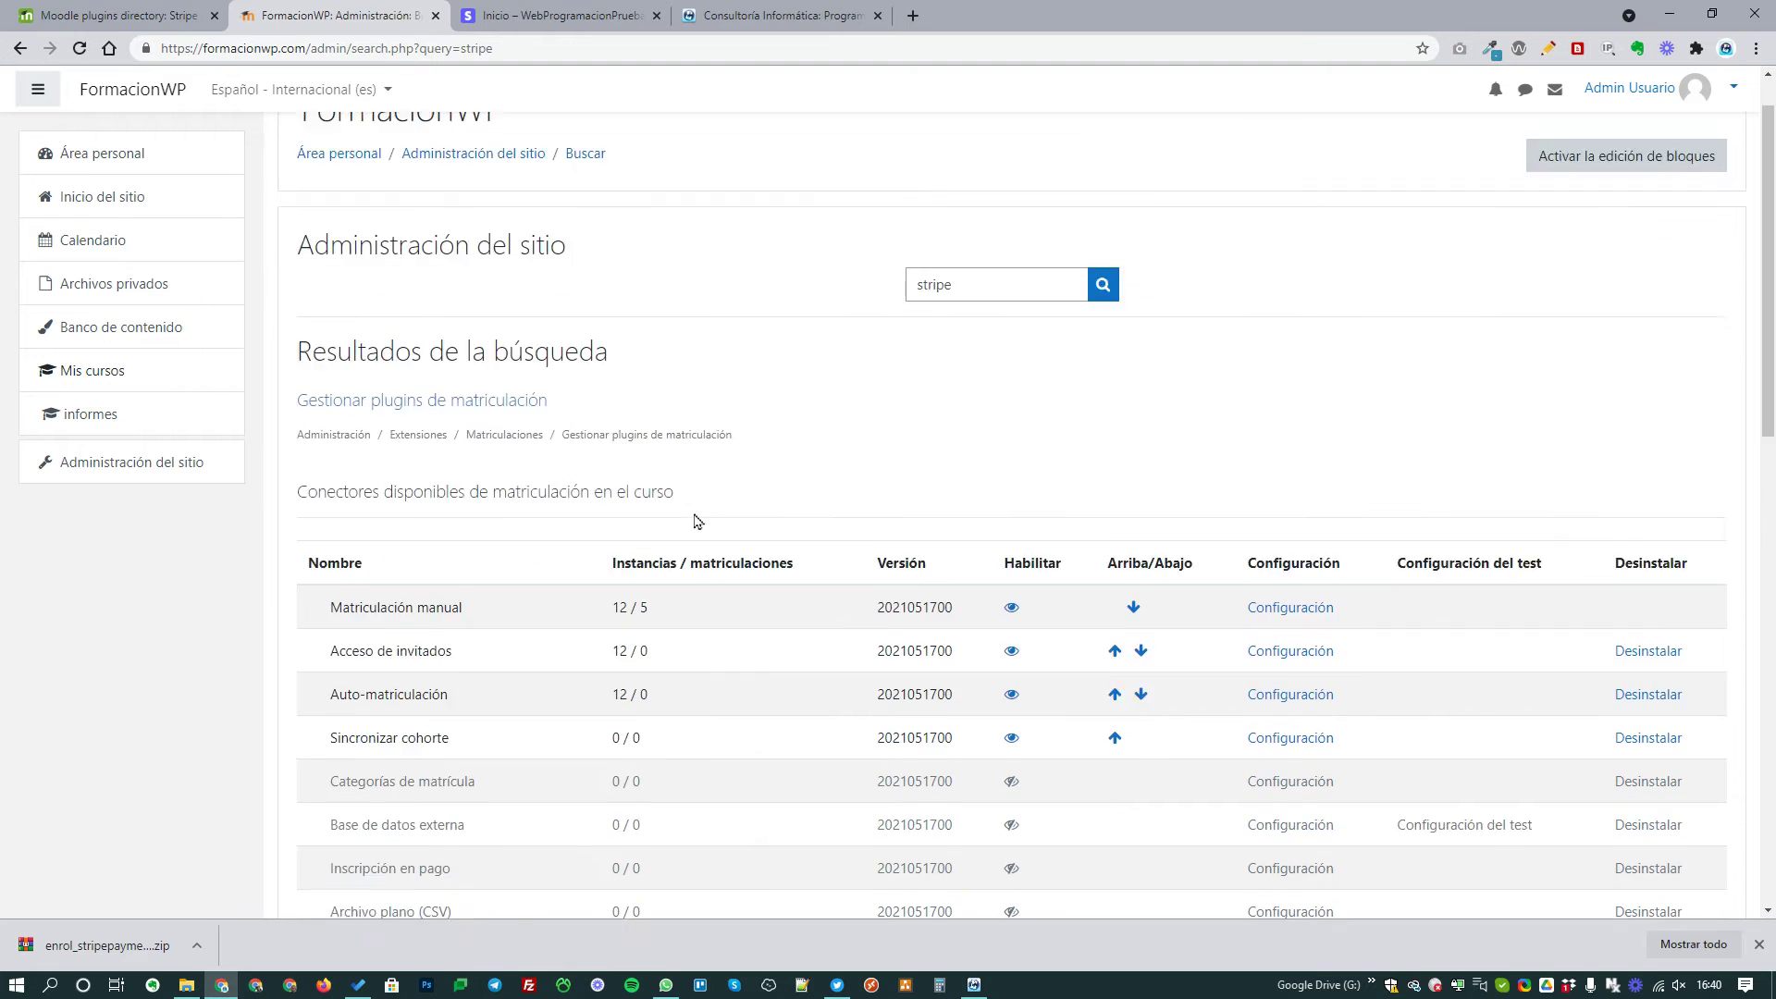
scroll(697, 520, down, 9)
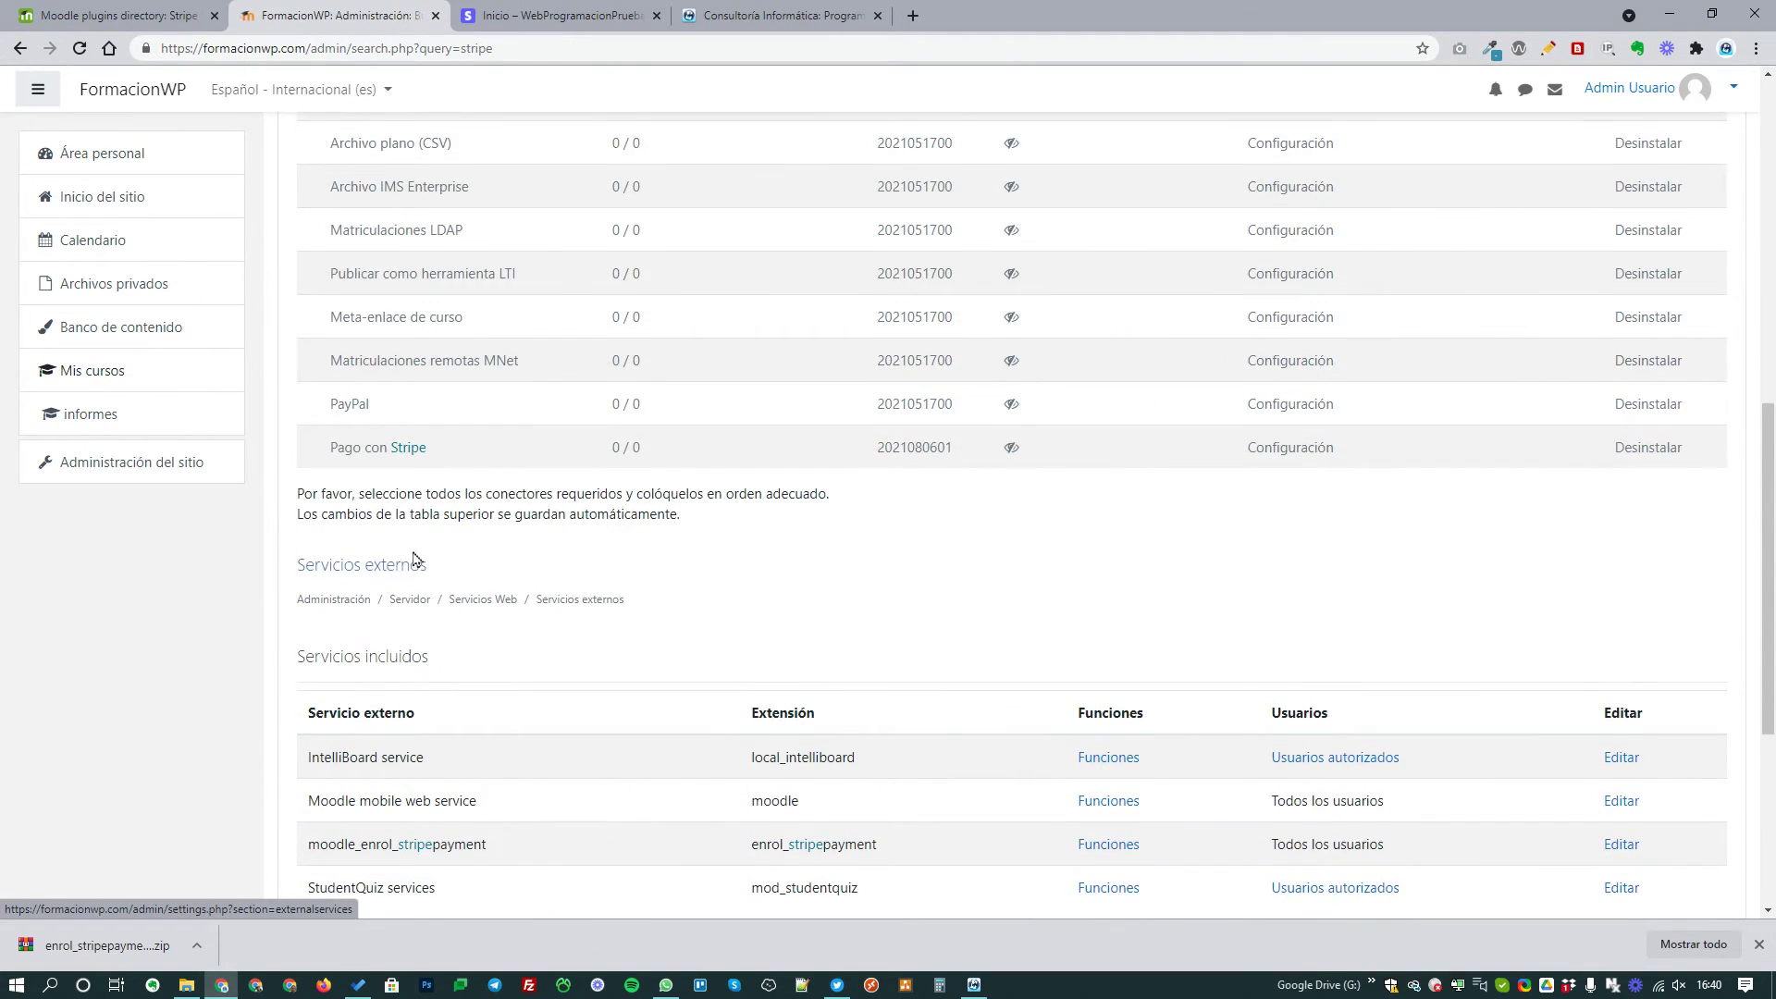
scroll(585, 574, down, 3)
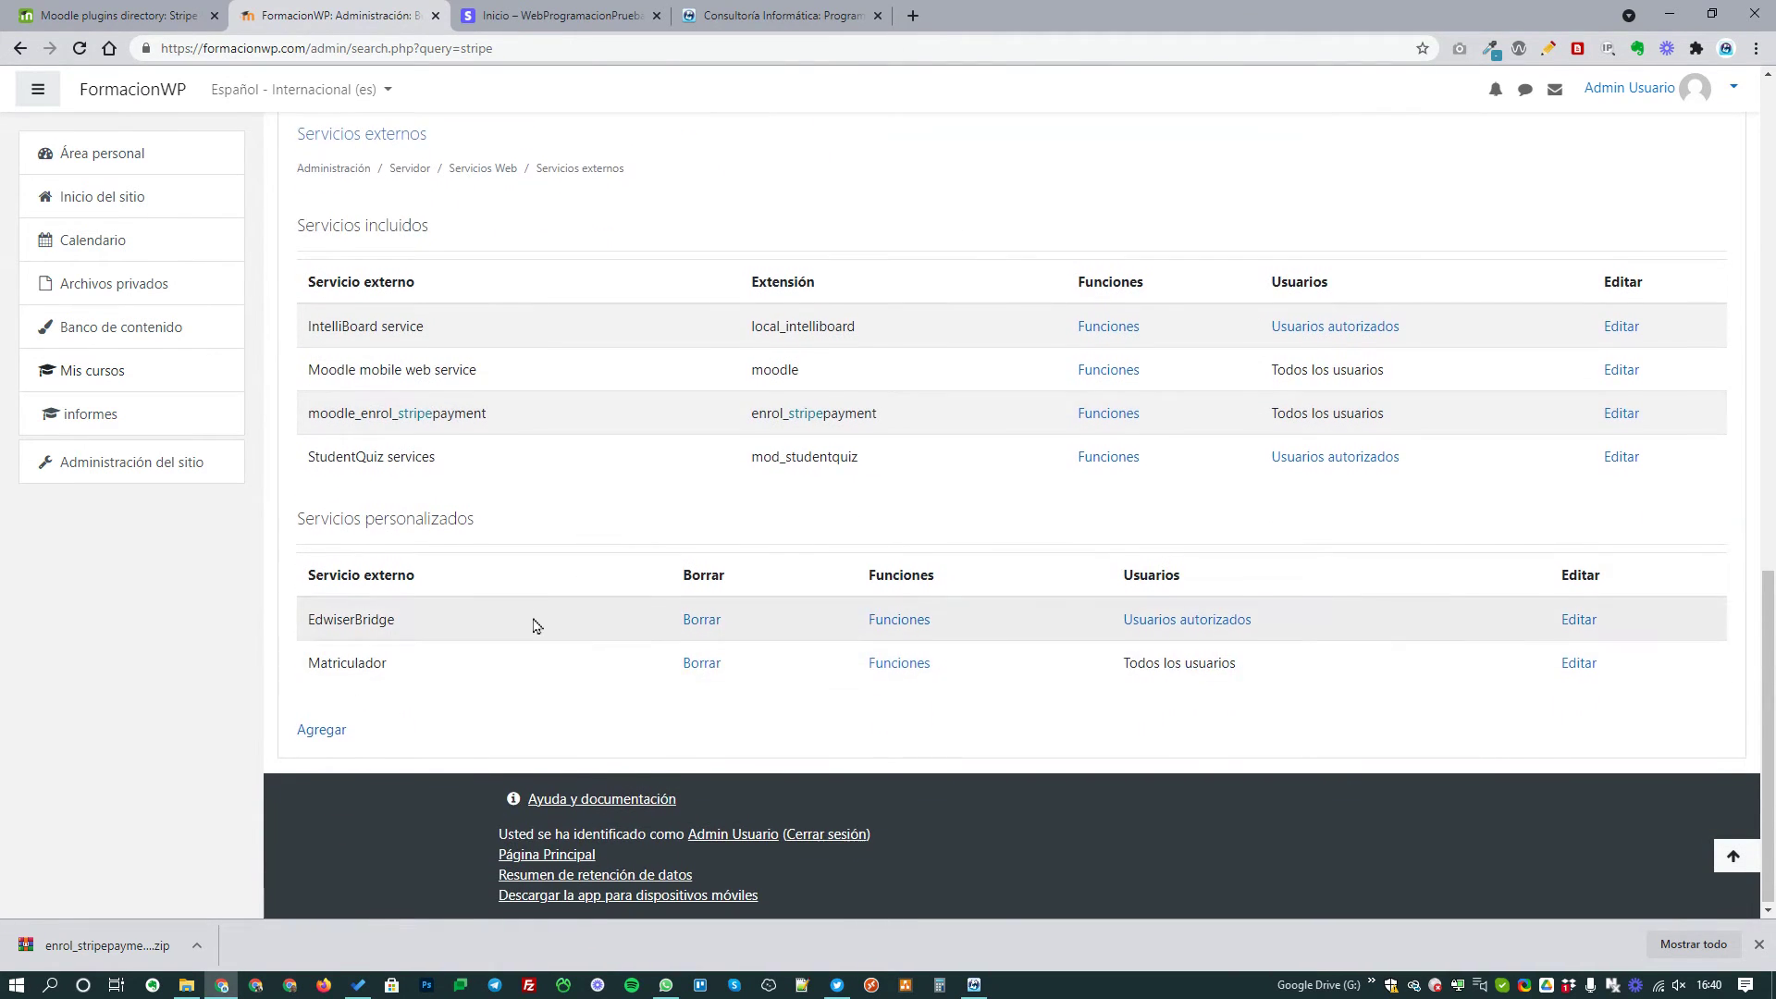
scroll(535, 622, up, 4)
scroll(535, 622, up, 2)
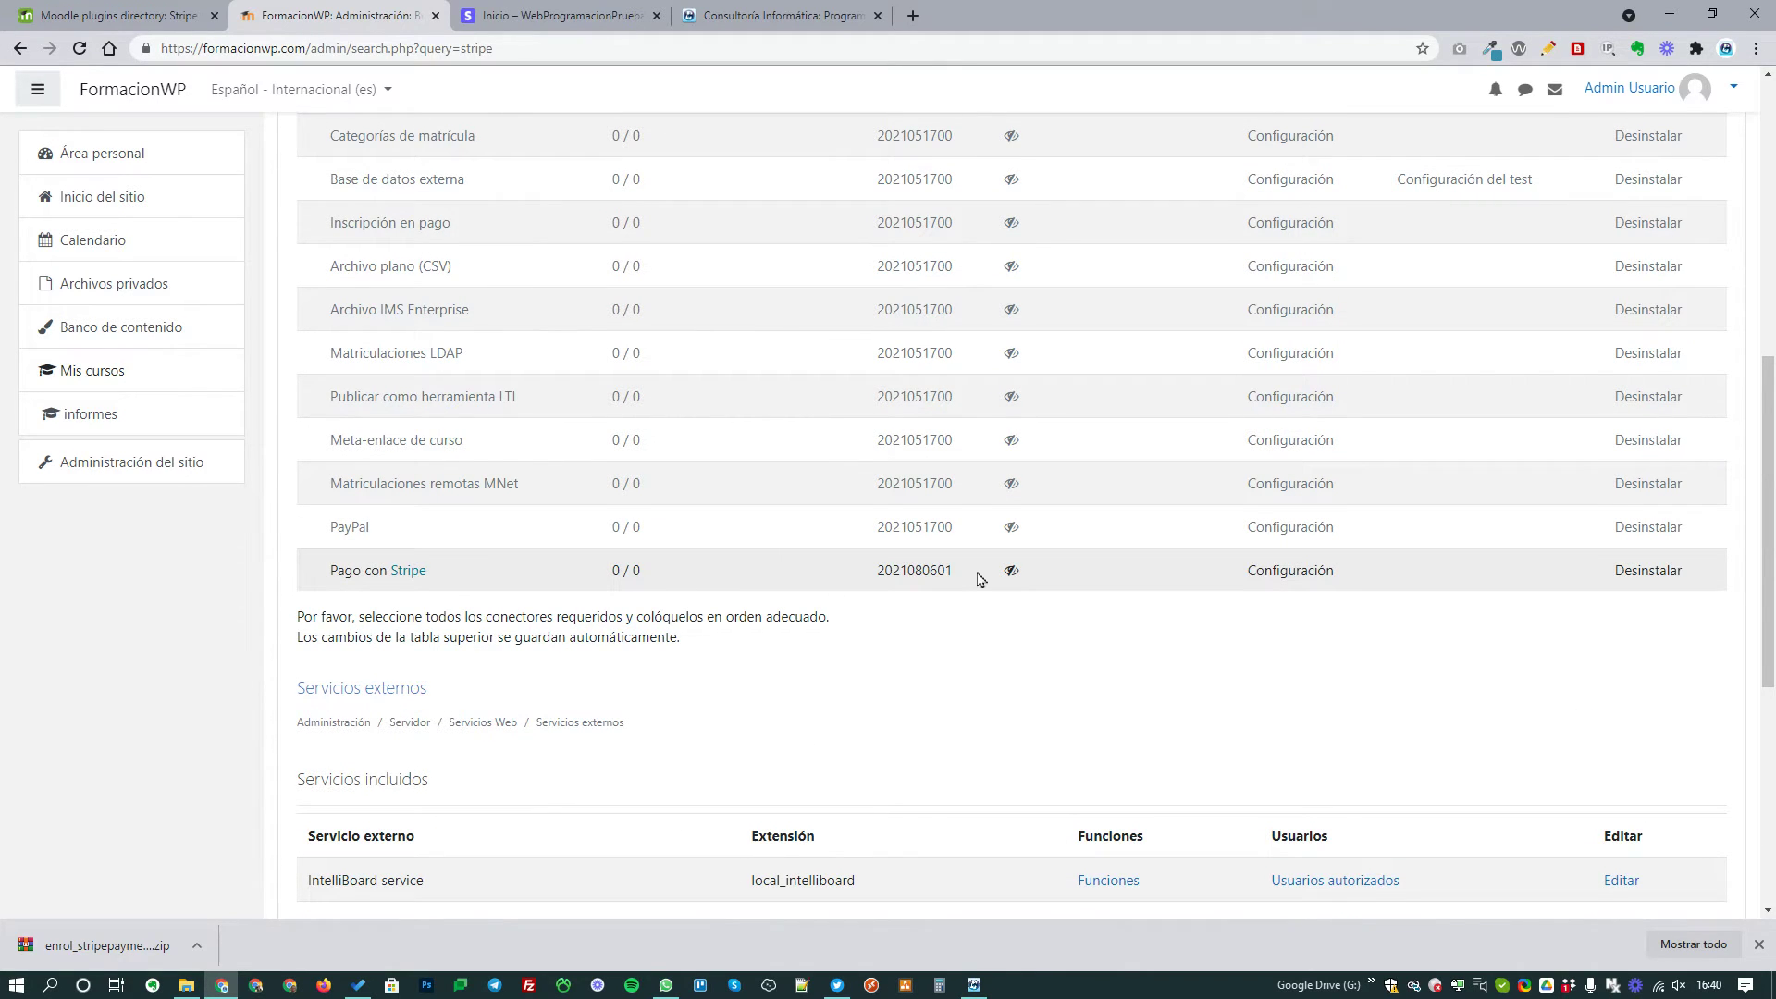
scroll(981, 579, up, 2)
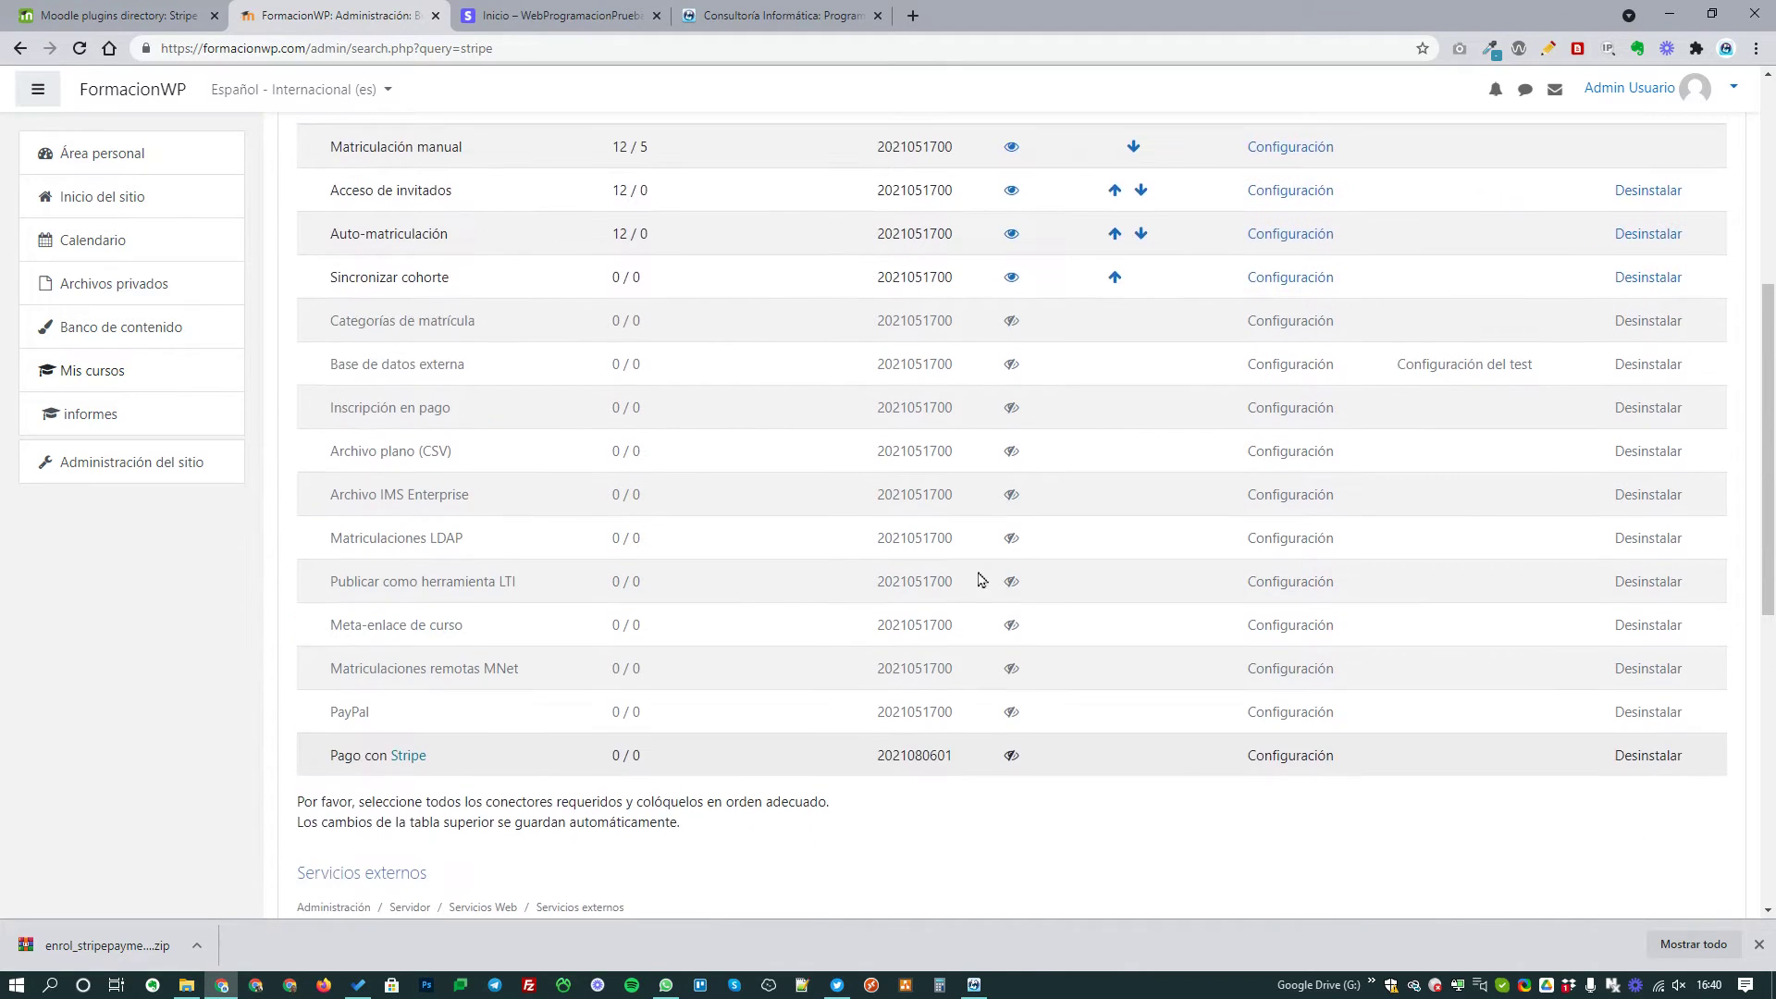
click(1012, 757)
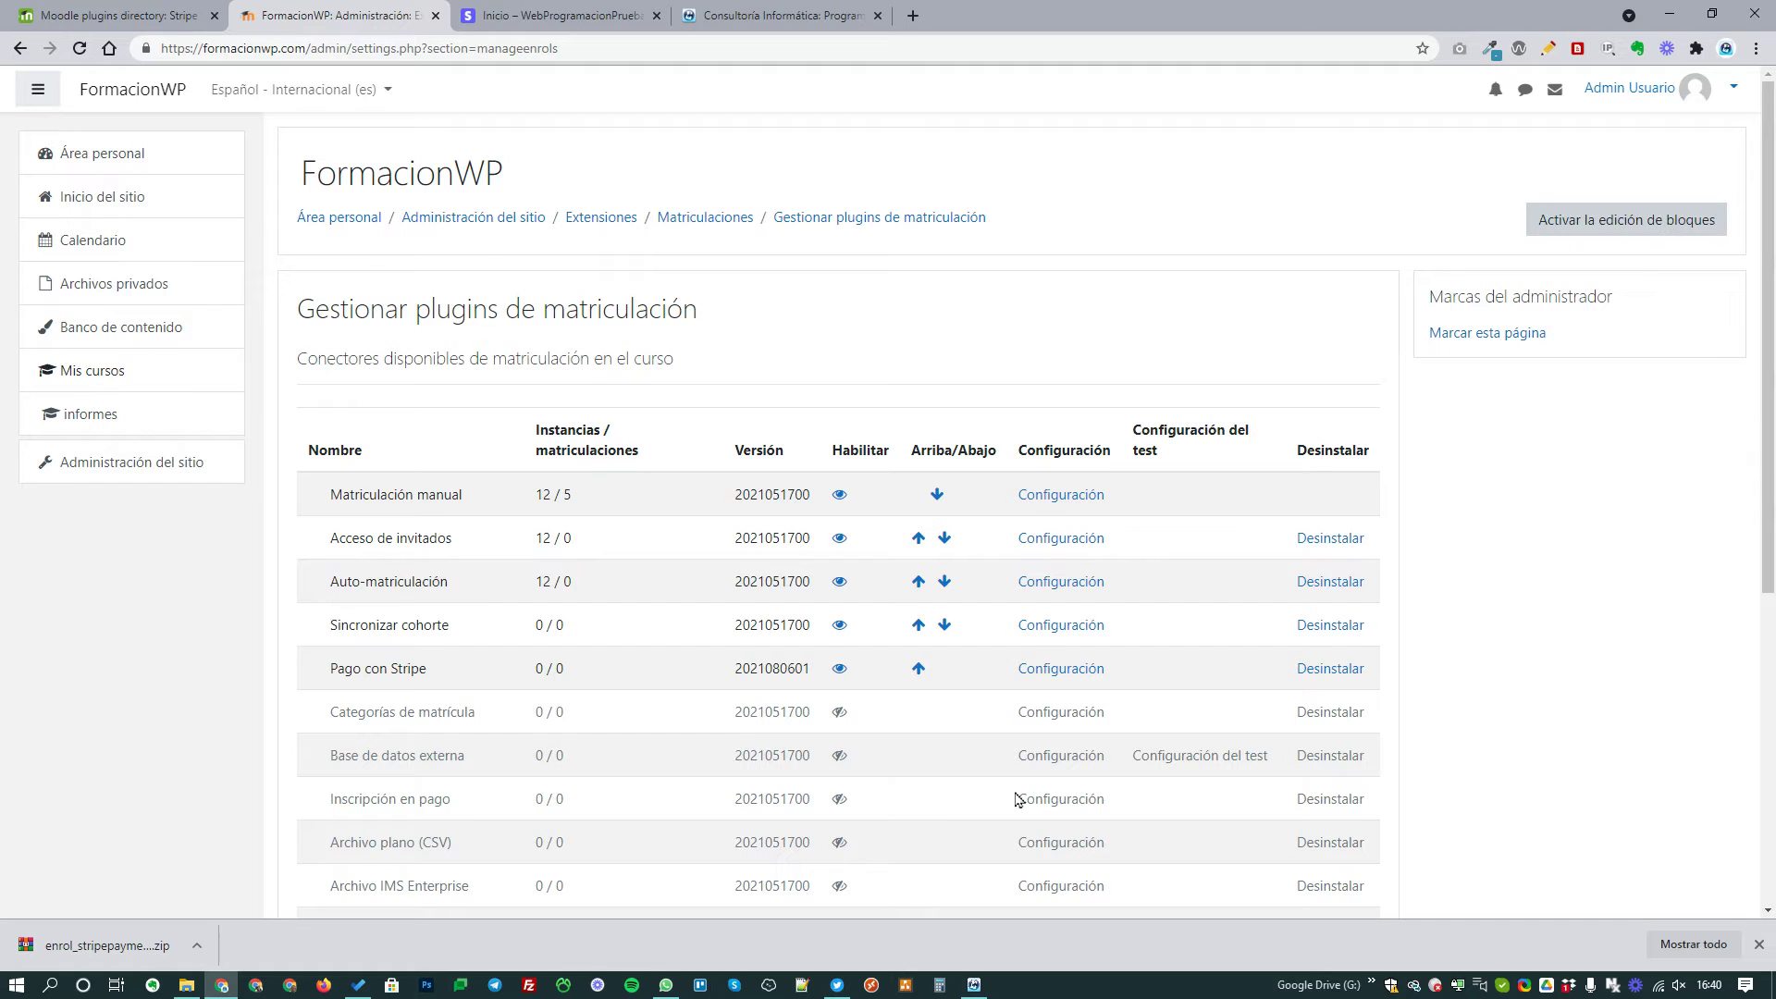
click(1071, 674)
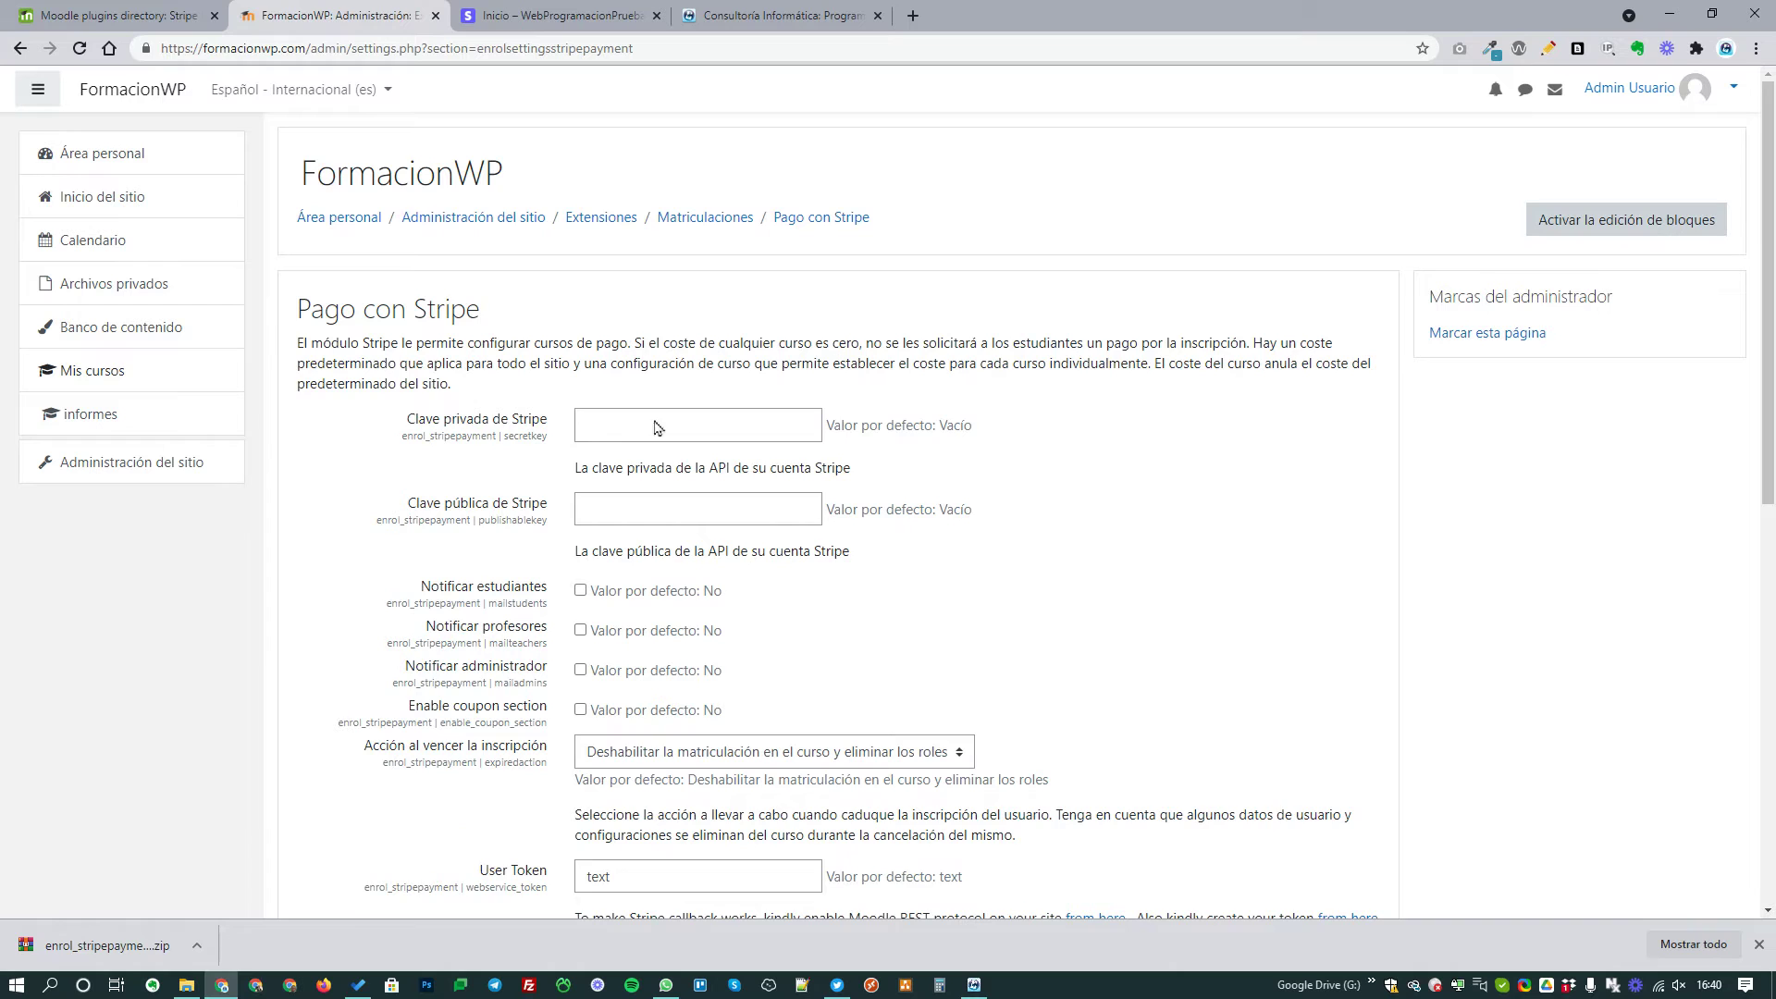
scroll(682, 546, down, 1)
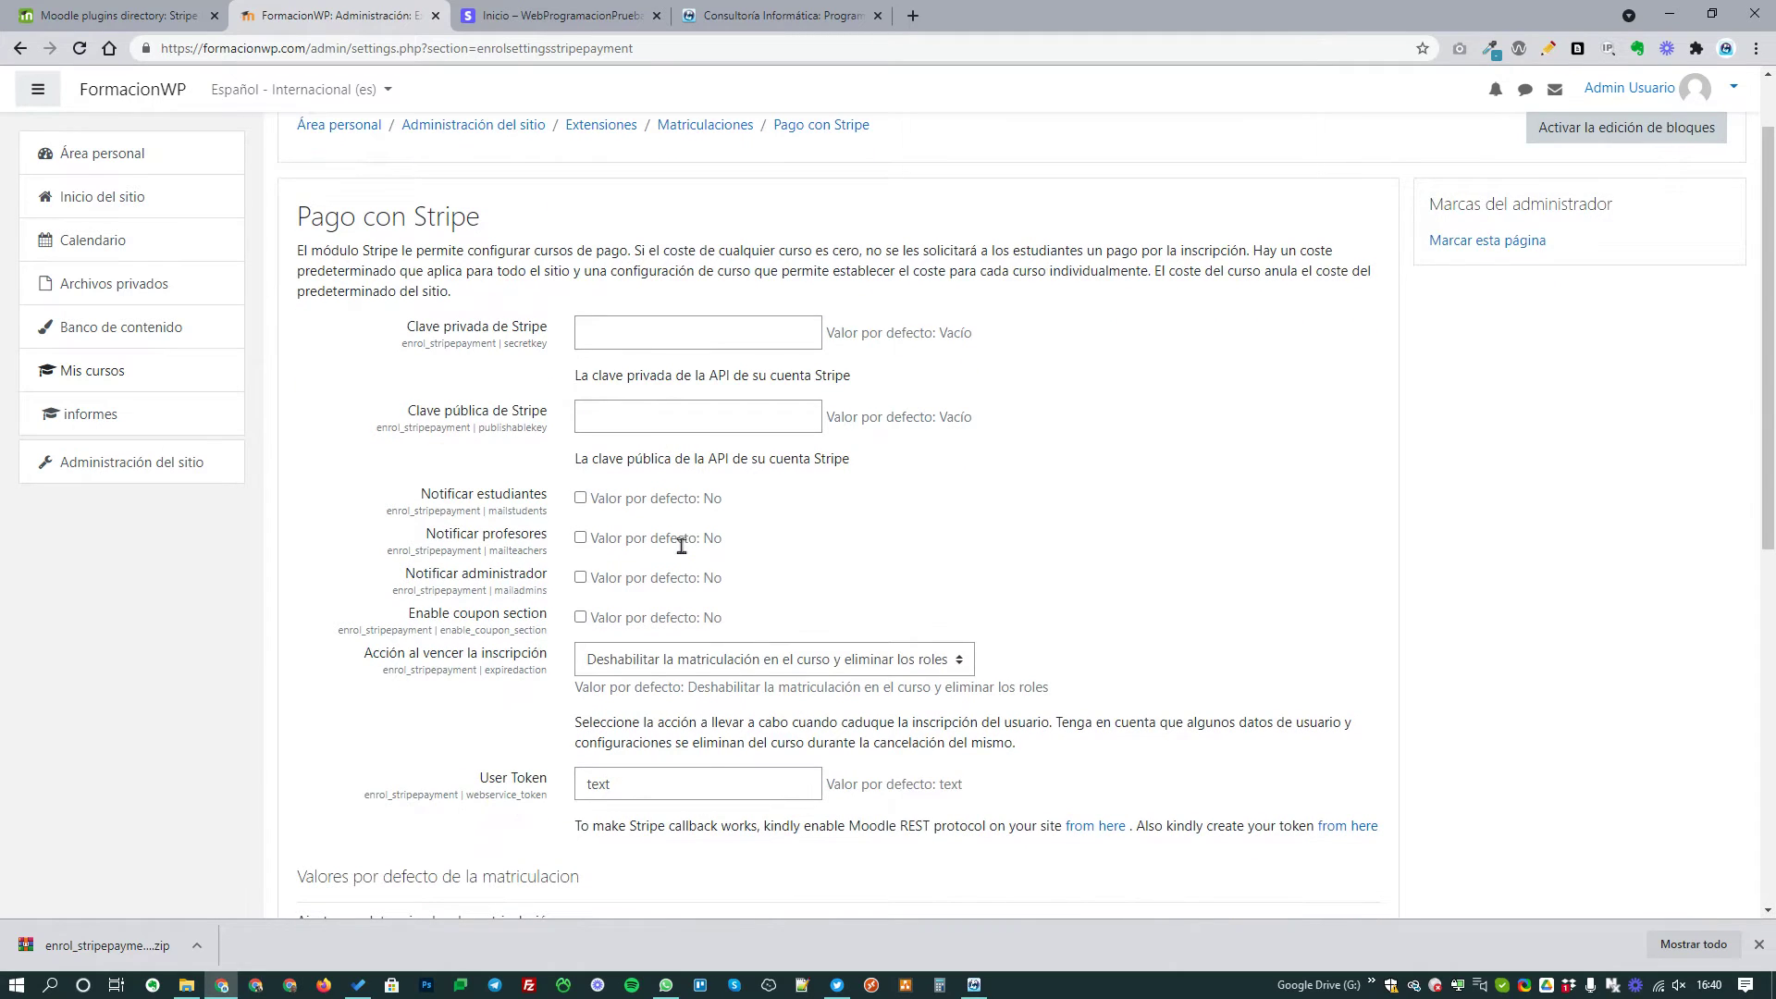
- Switch to the Stripe dashboard and copy the publishable test key from the developers' API keys page
click(563, 26)
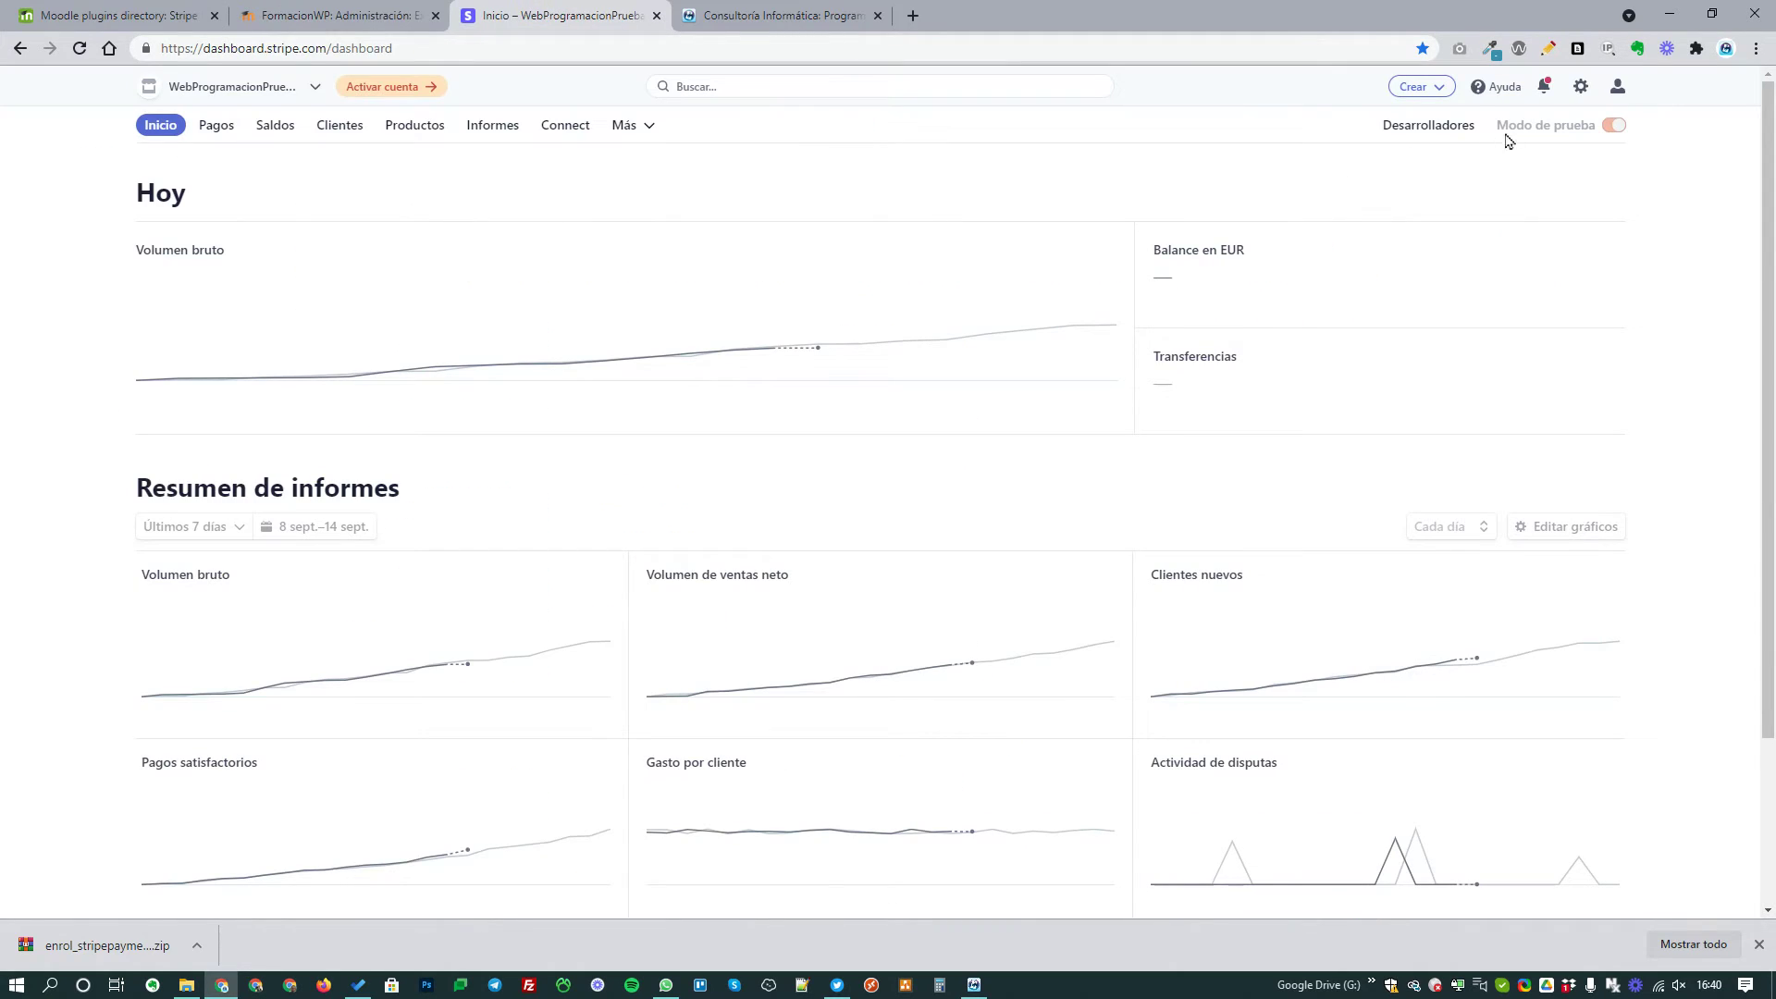
click(1388, 125)
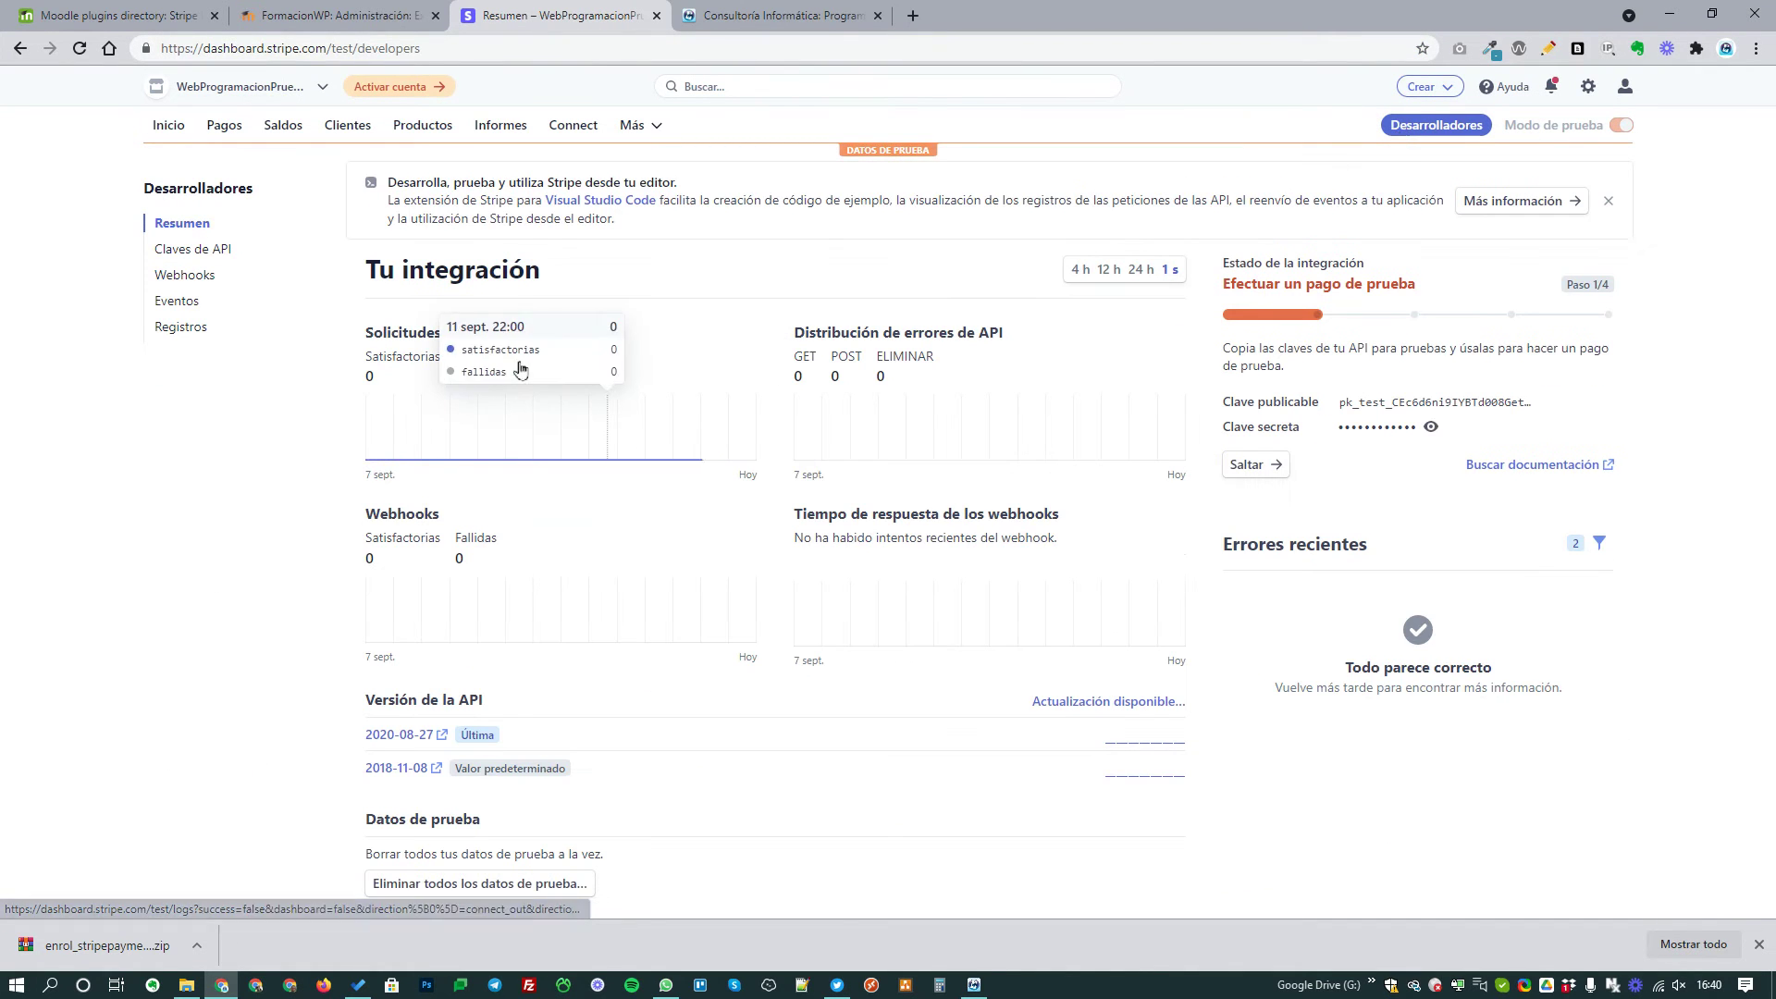
click(205, 251)
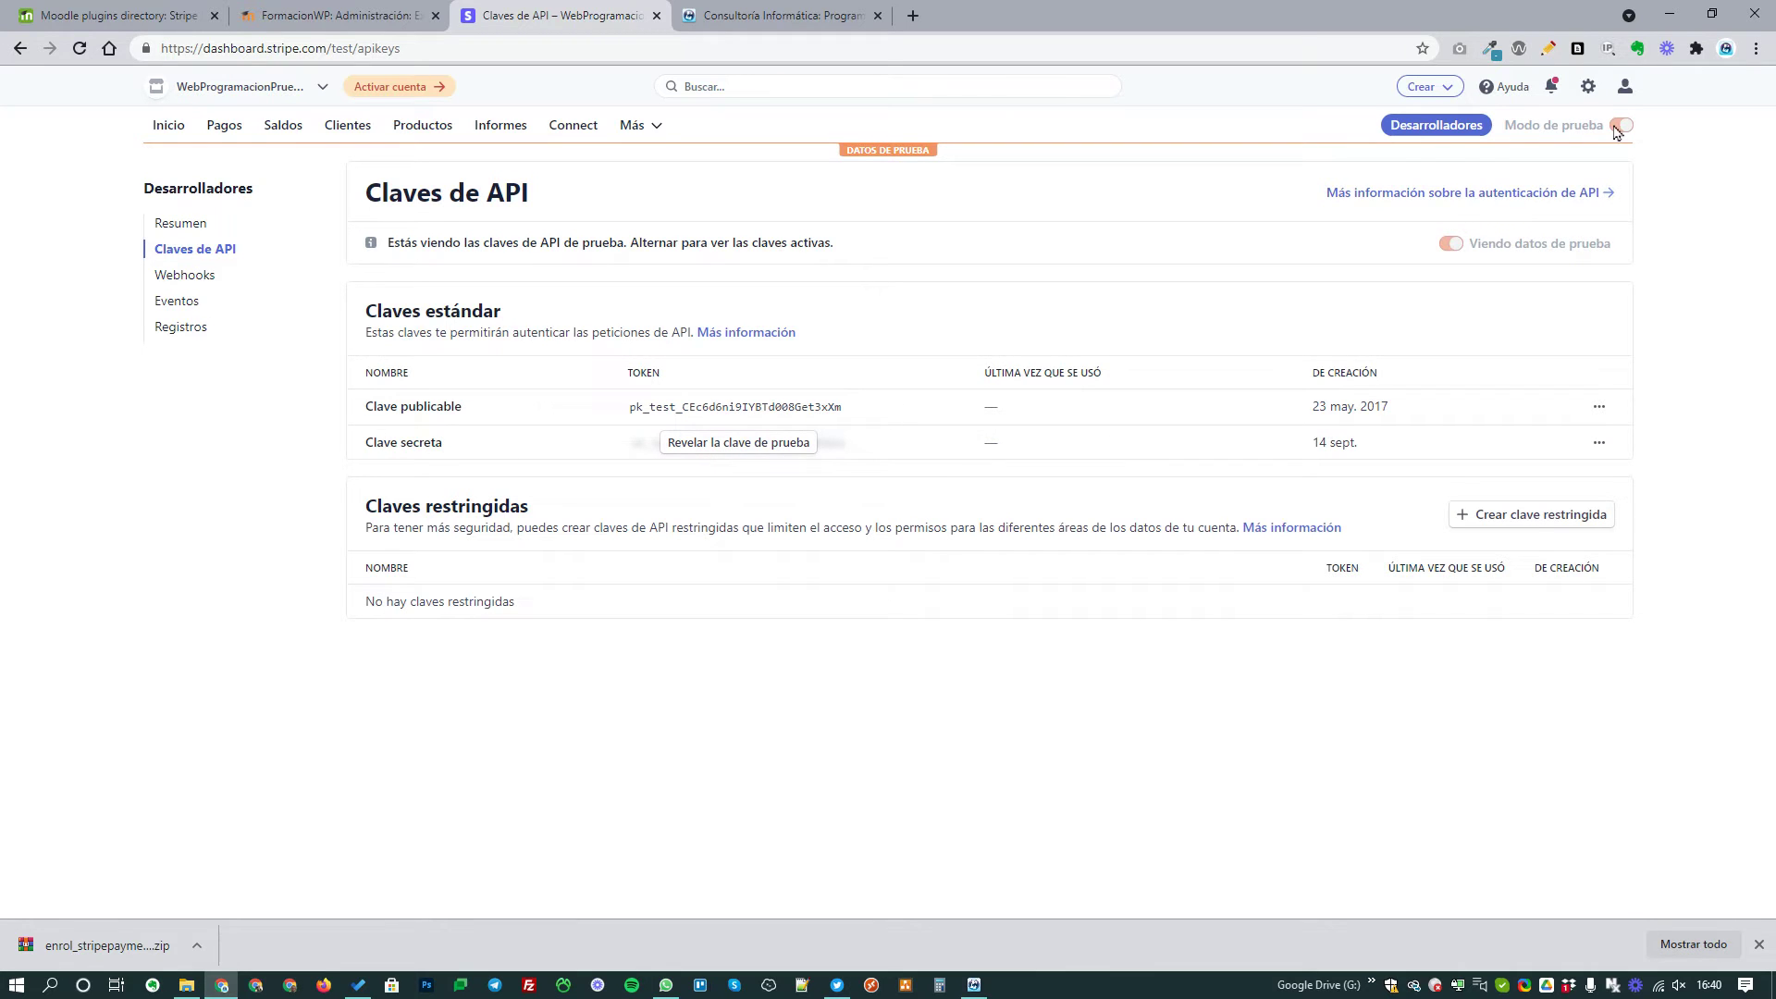
mouse_move(1626, 128)
click(696, 409)
- Back in Moodle's Pago con Stripe settings, paste the publishable API key as the Clave pública de Stripe
click(356, 13)
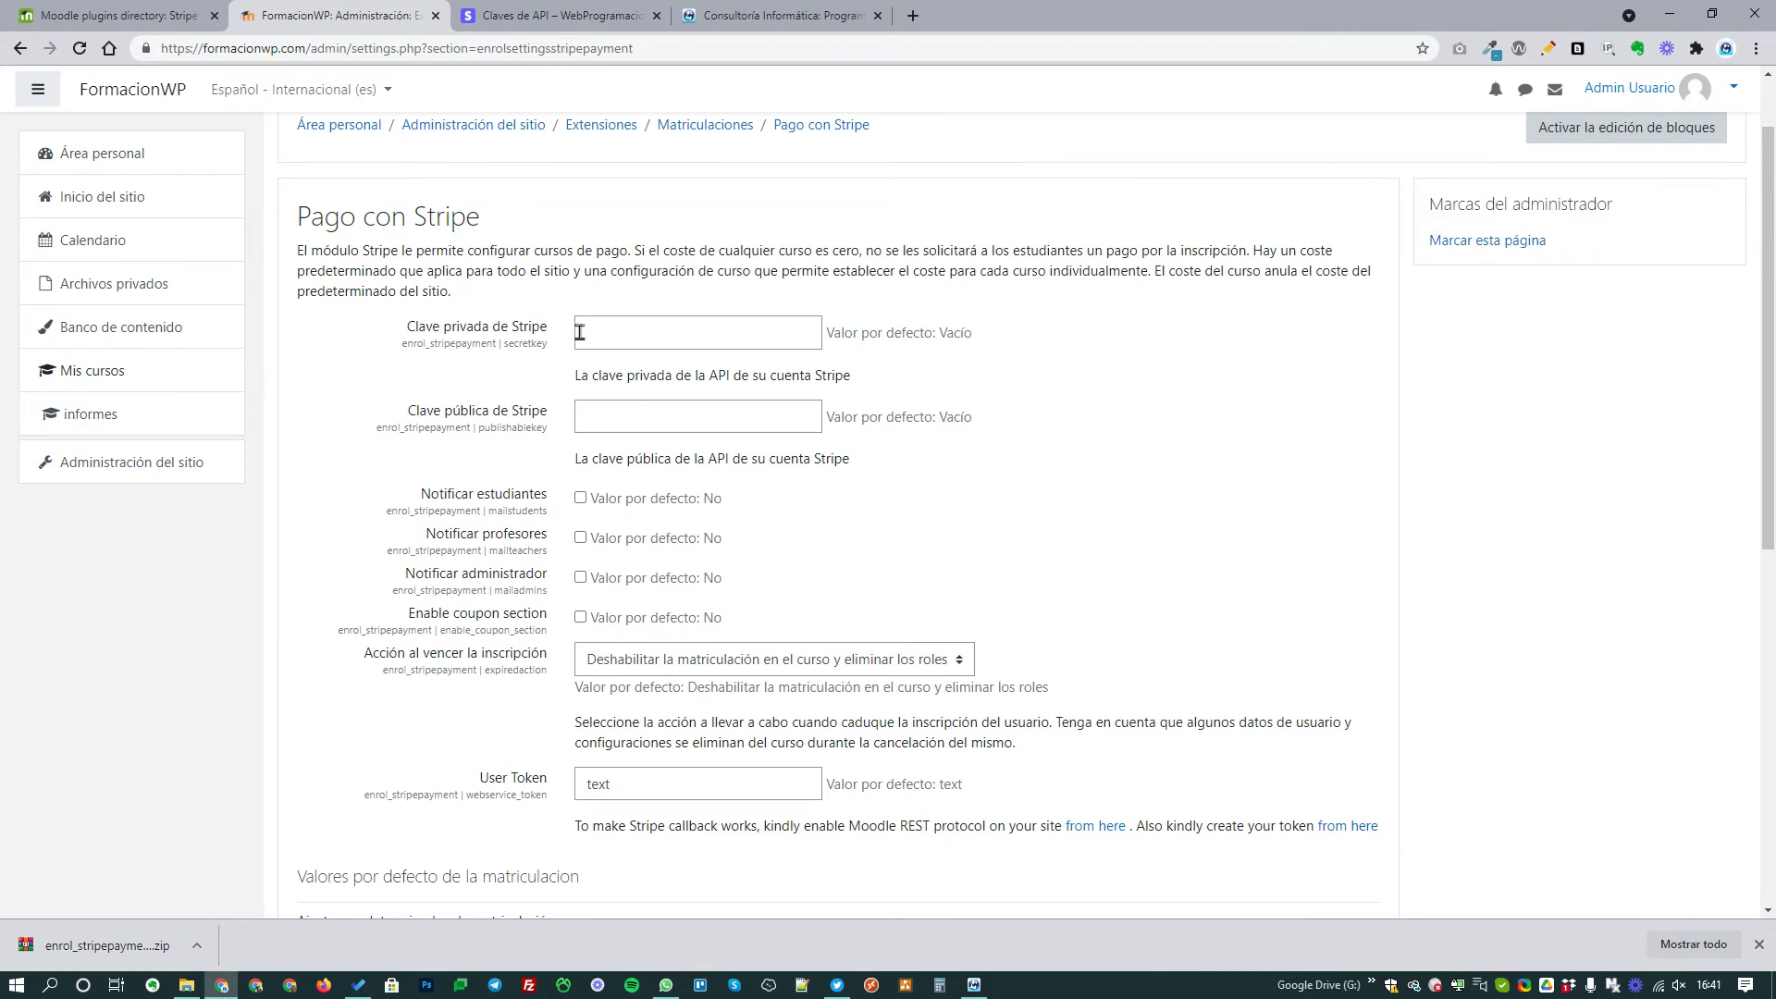
click(636, 417)
key(ctrl+v)
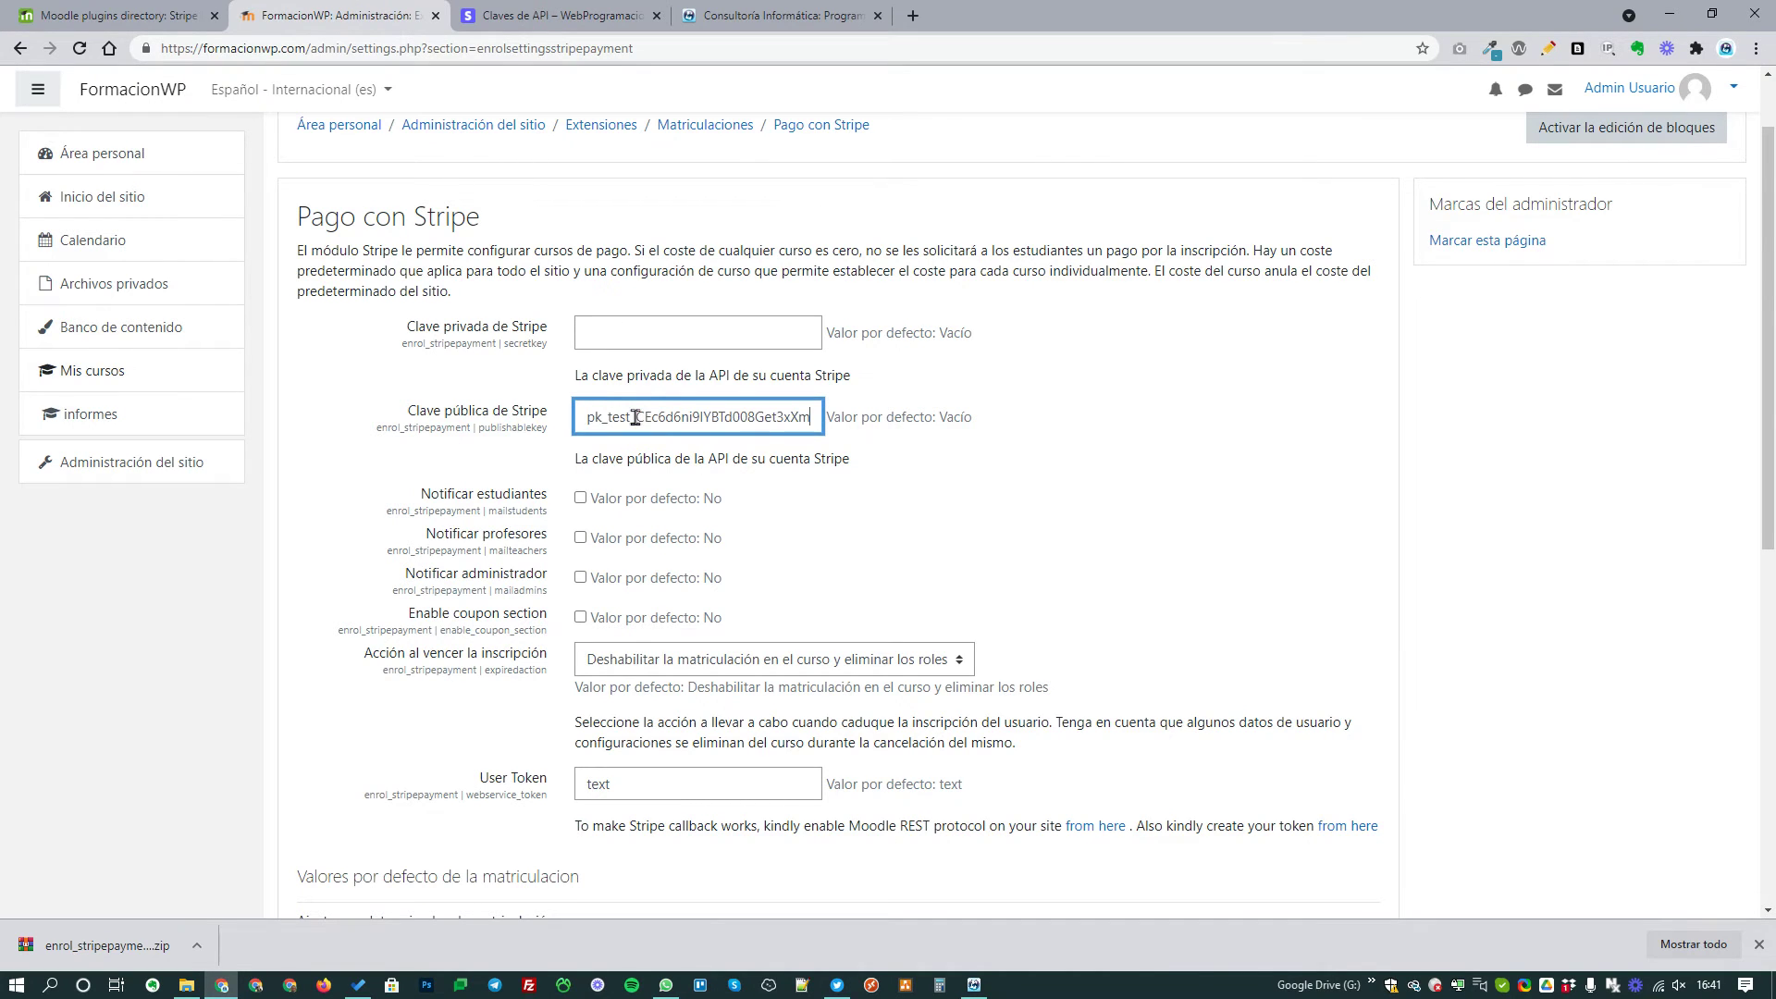
- Check the secret key entry on Stripe's API keys page and return to the Pago con Stripe settings
click(635, 338)
click(517, 15)
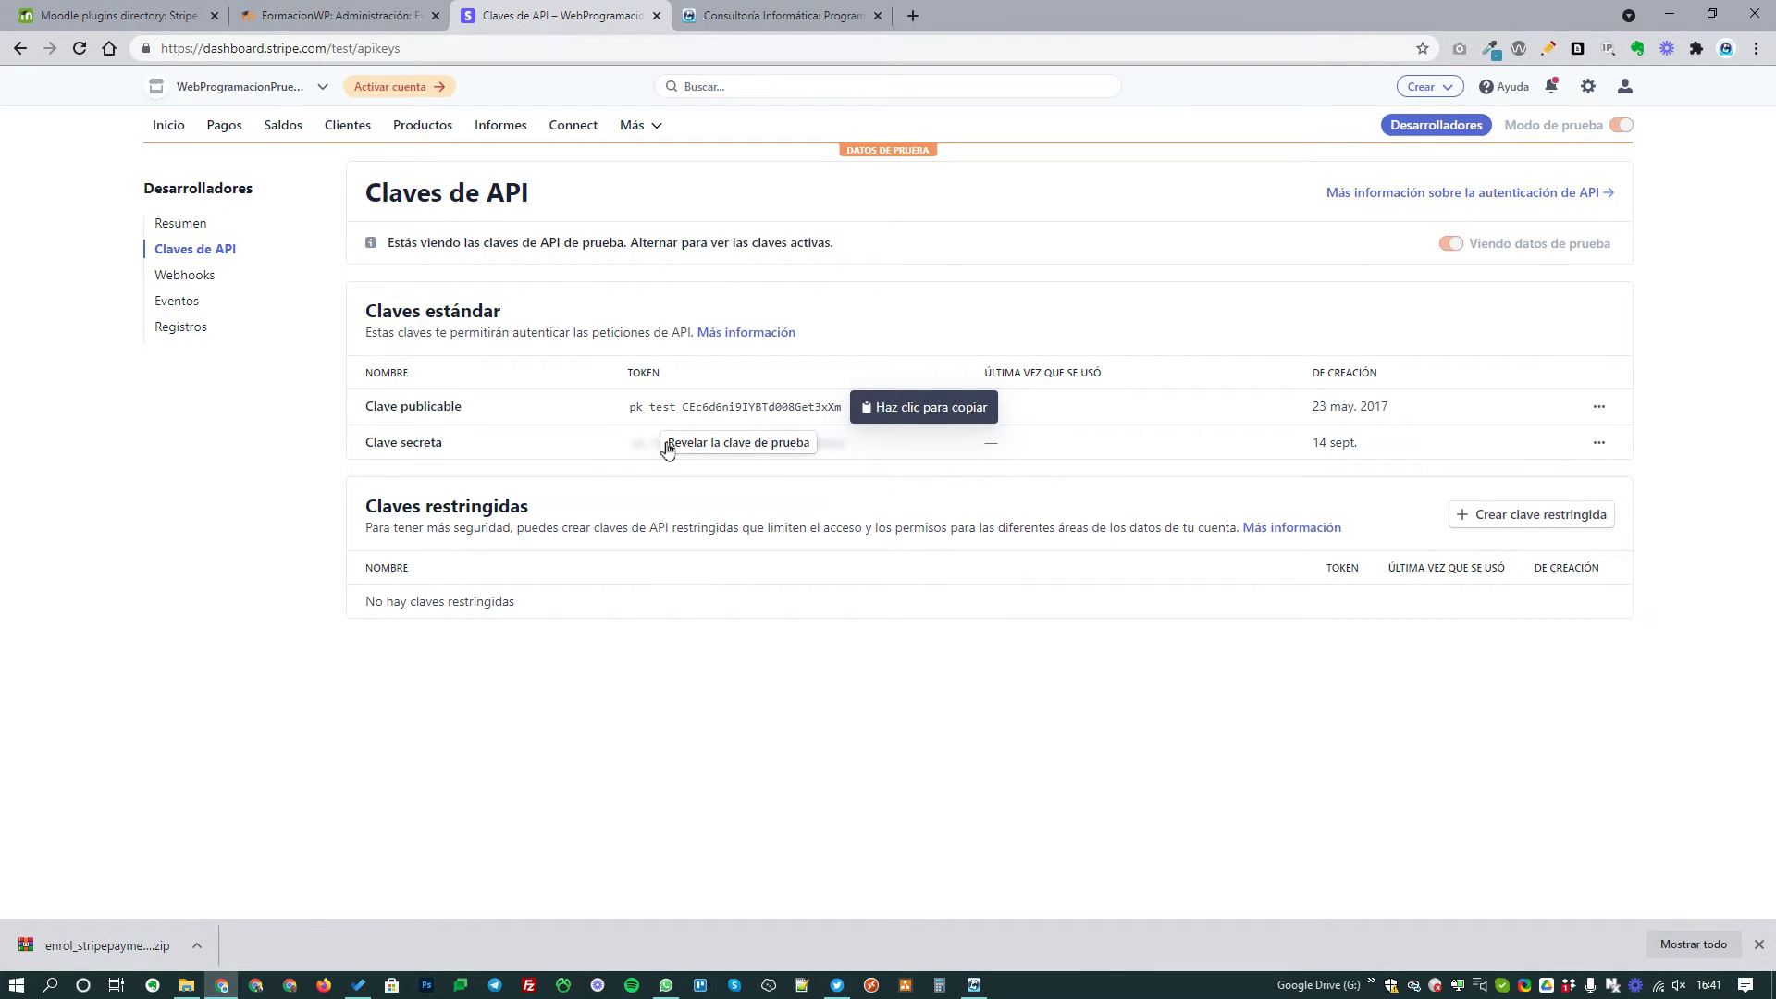
click(335, 16)
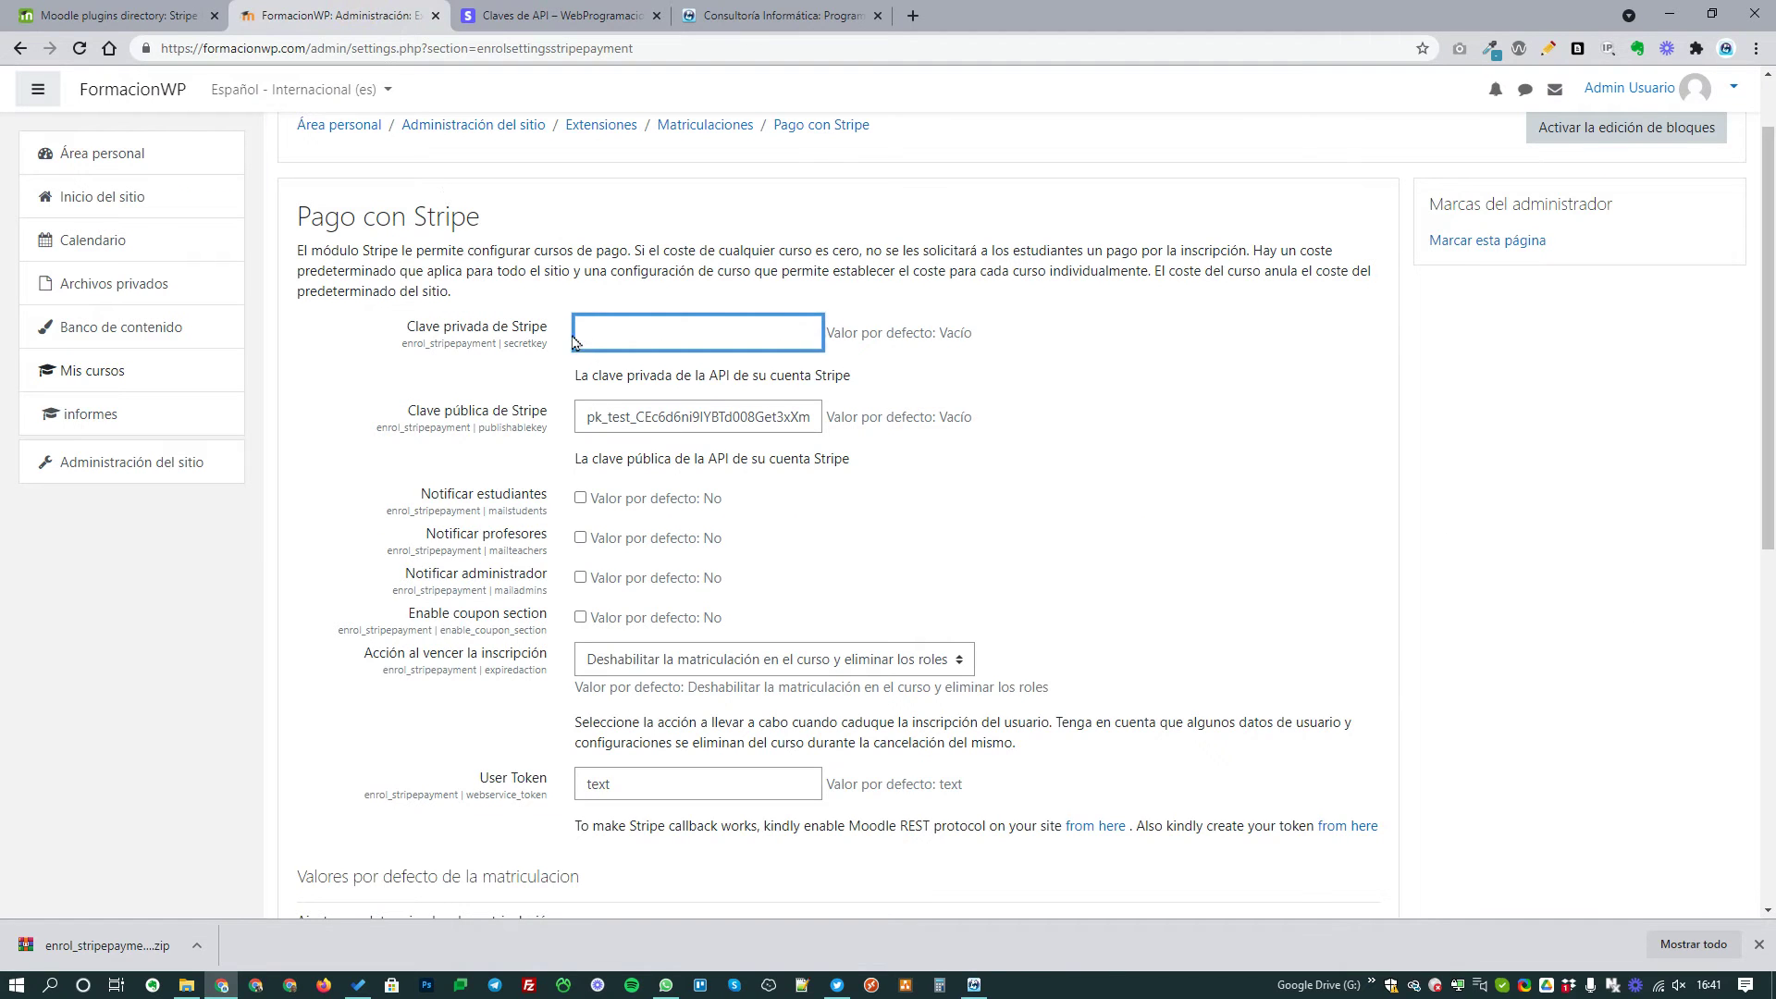
- Set Permitir inscripciones usando Stripe to Sí in the default enrolment values
scroll(1000, 412, down, 2)
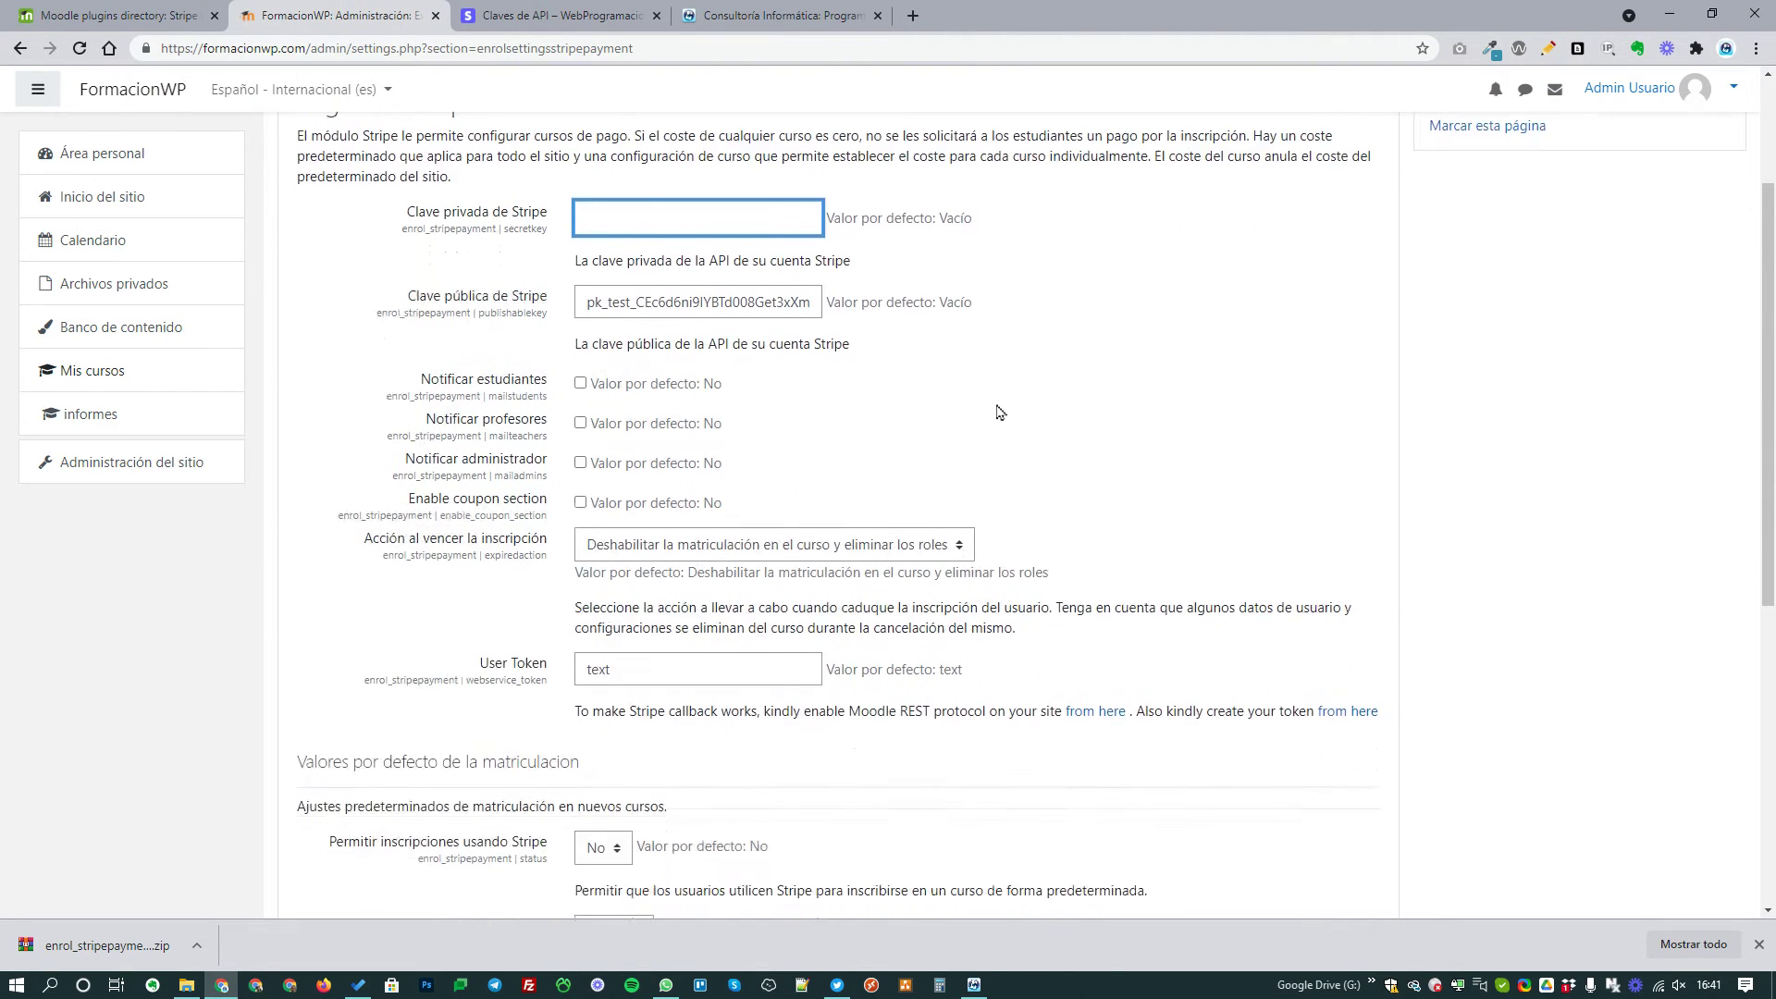
click(826, 486)
click(827, 486)
scroll(1037, 433, down, 4)
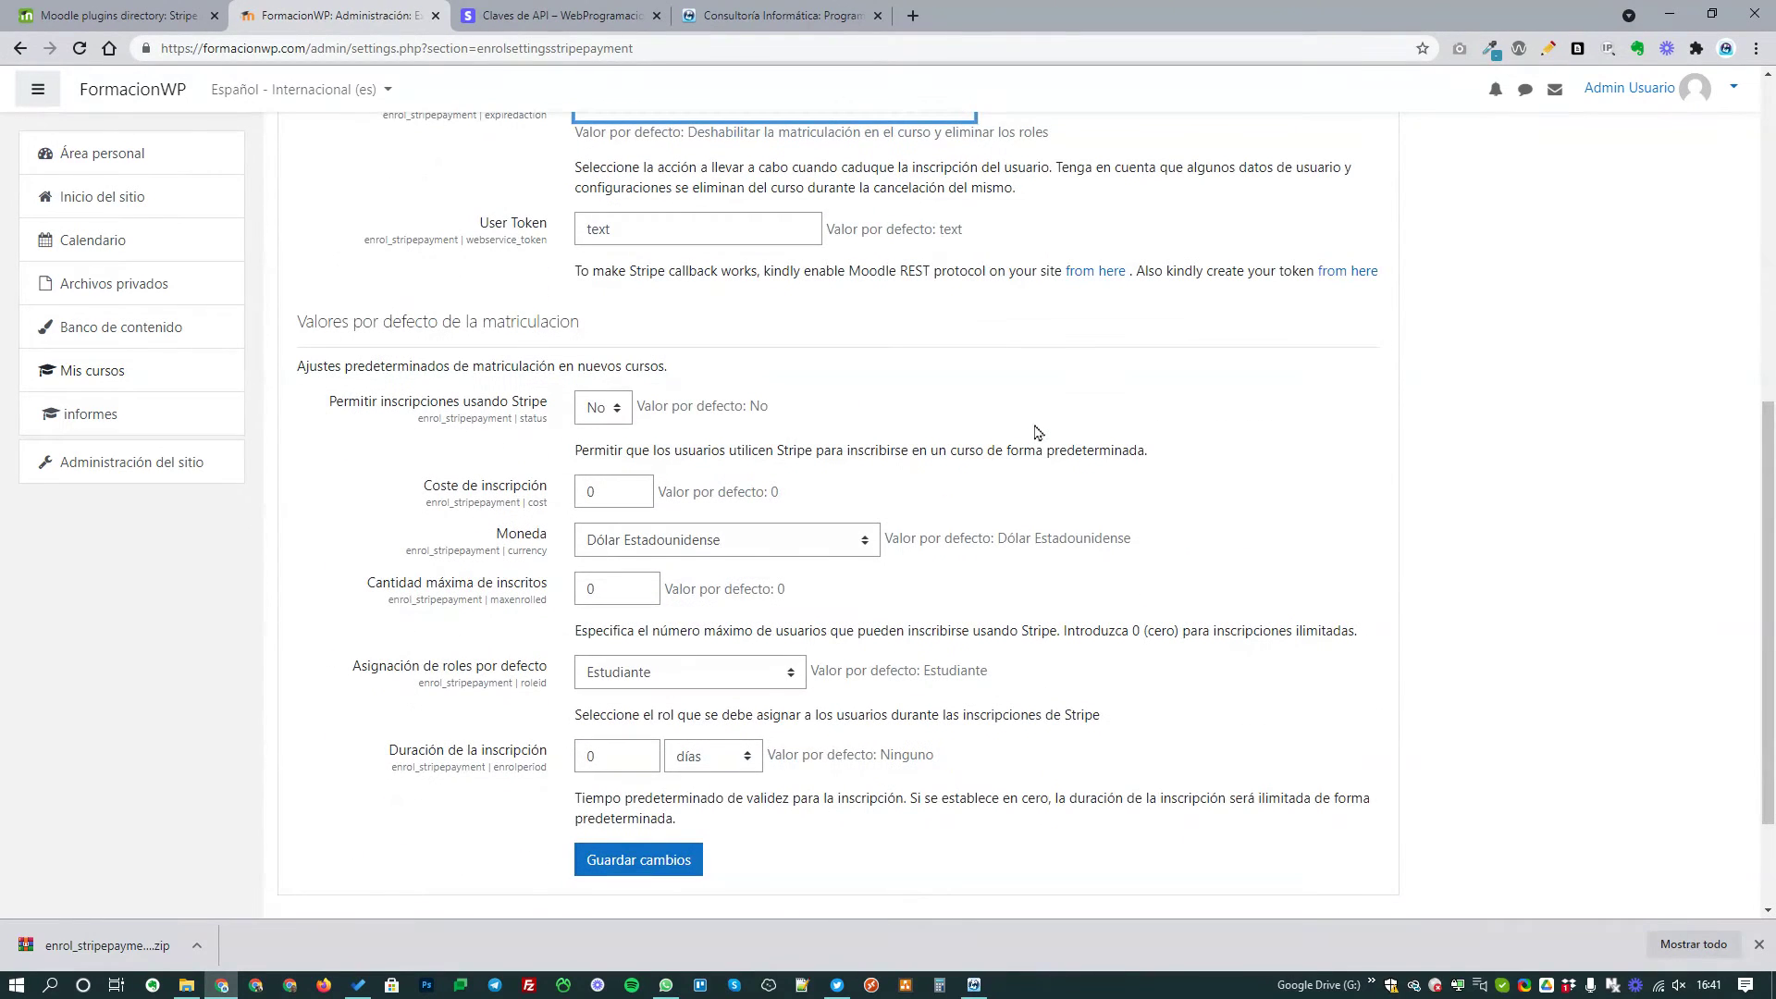
click(604, 408)
click(601, 451)
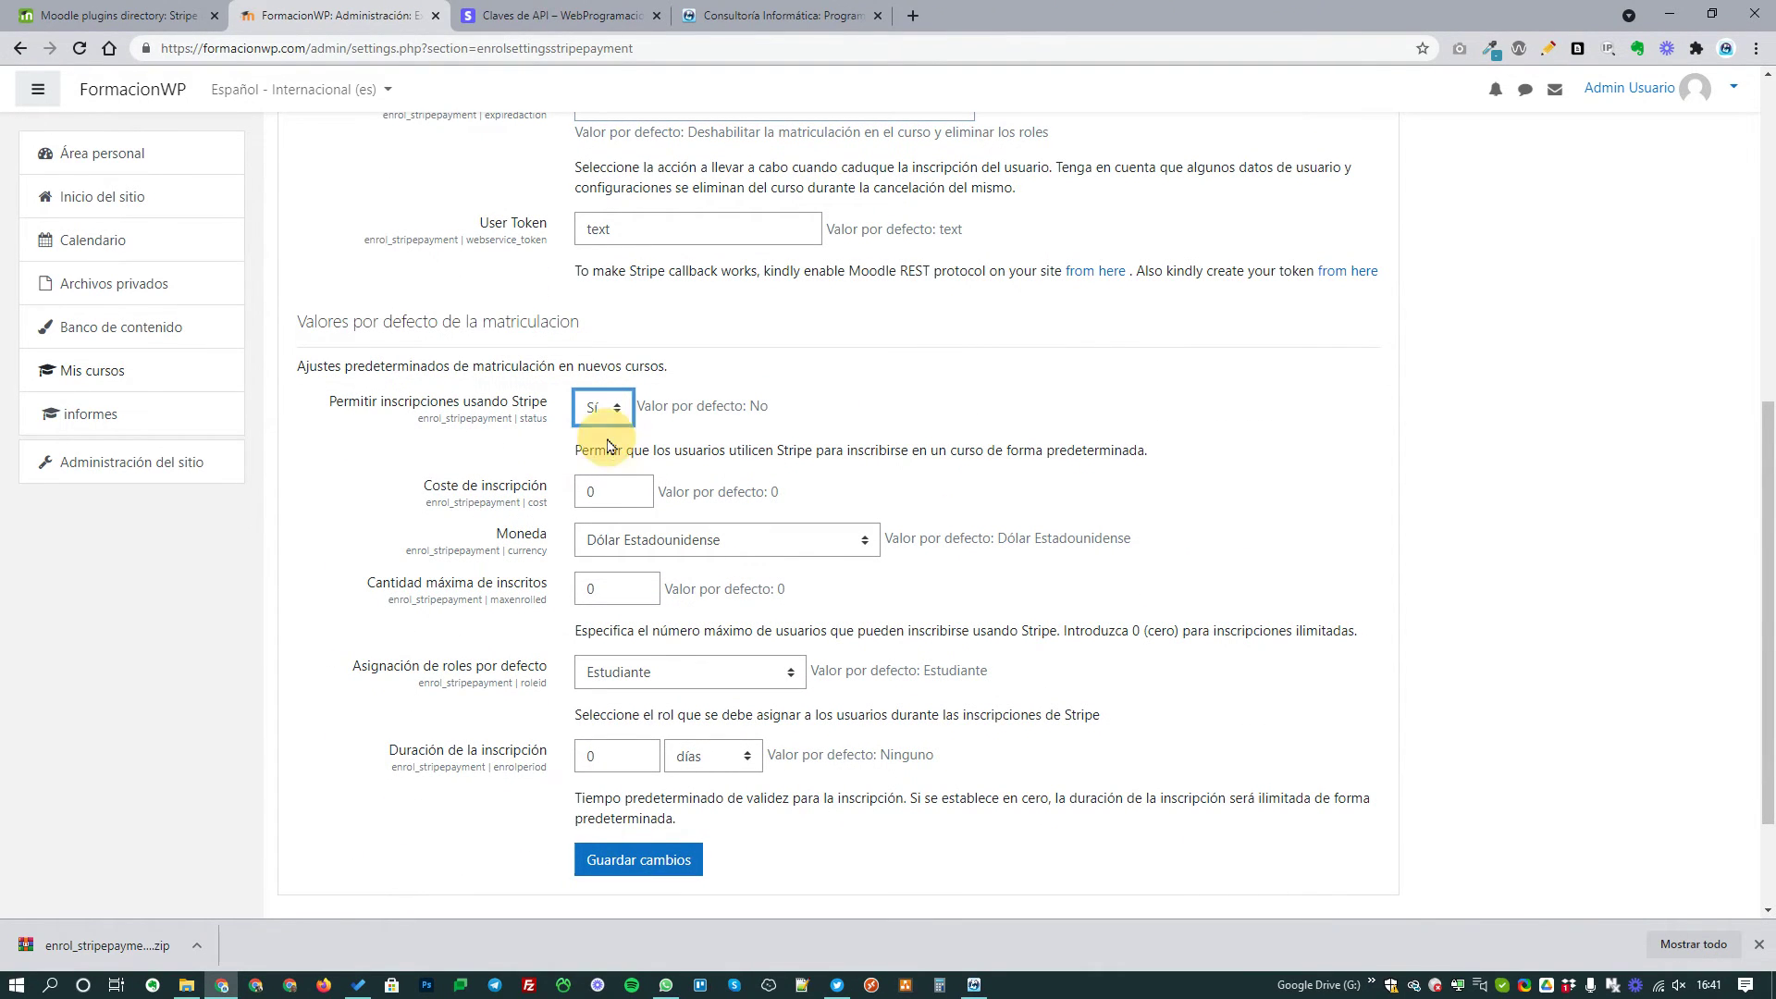
- Set the default enrolment currency (Moneda) to Euro
scroll(832, 448, down, 1)
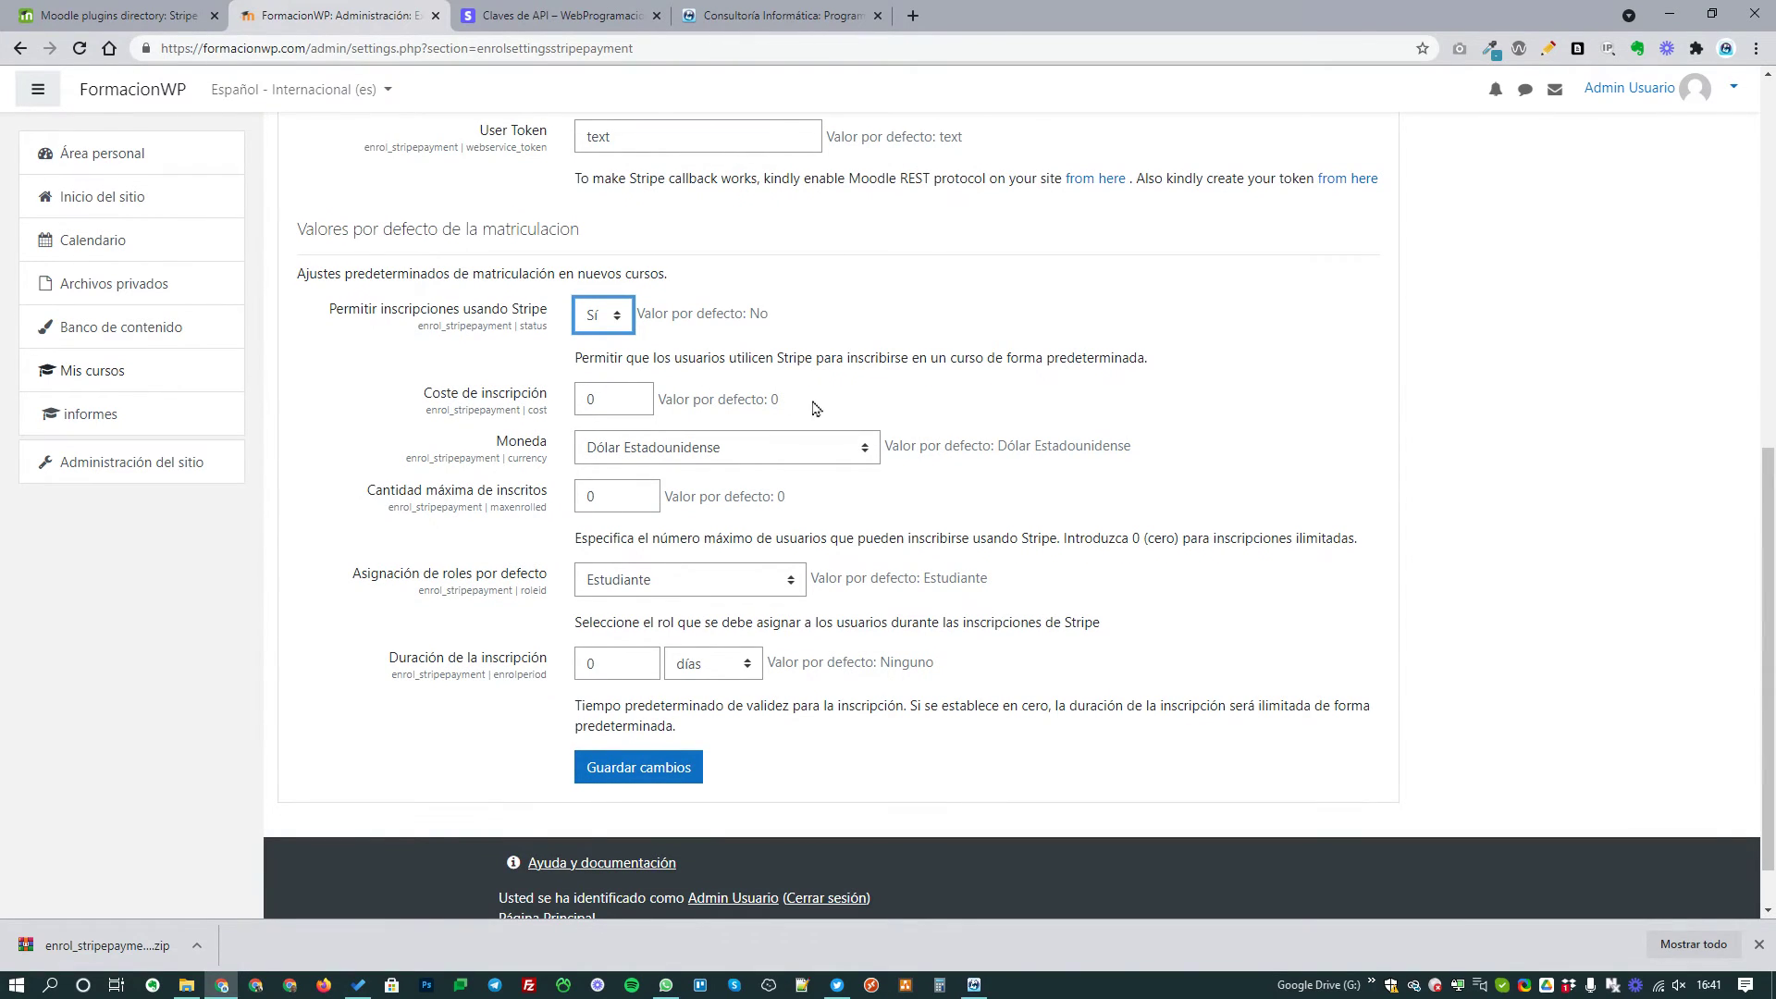
click(794, 453)
text(eu)
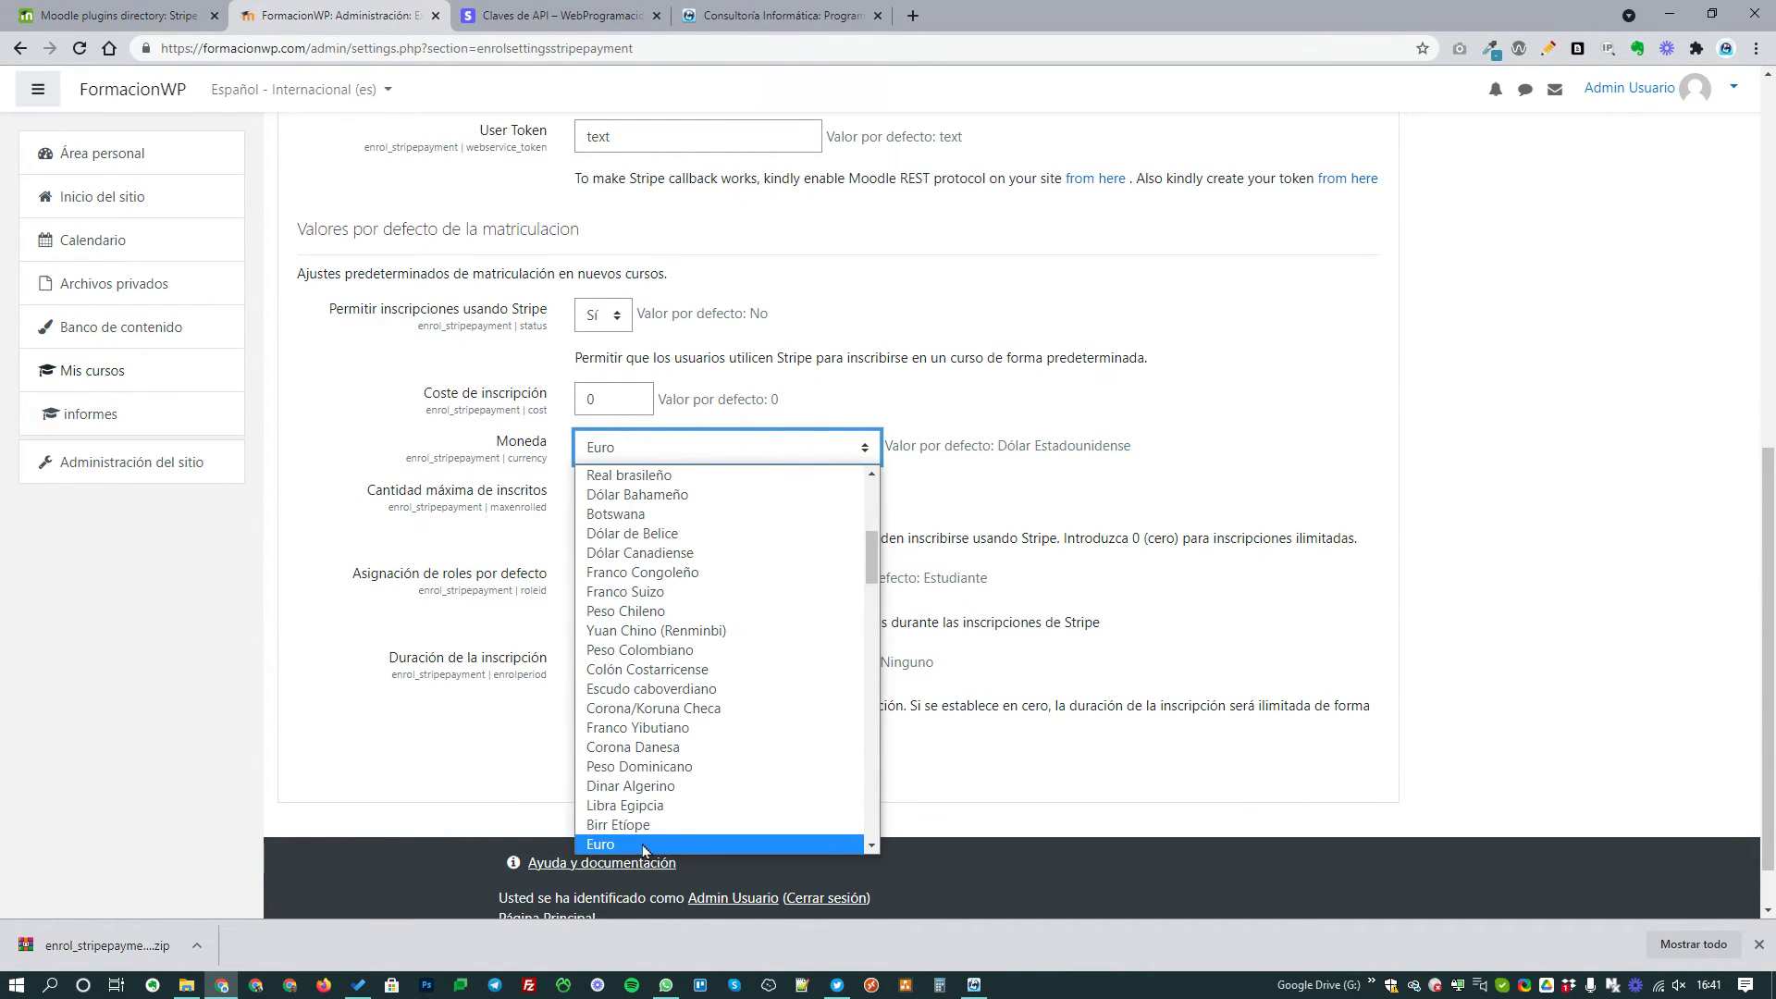
click(645, 849)
scroll(1036, 565, down, 1)
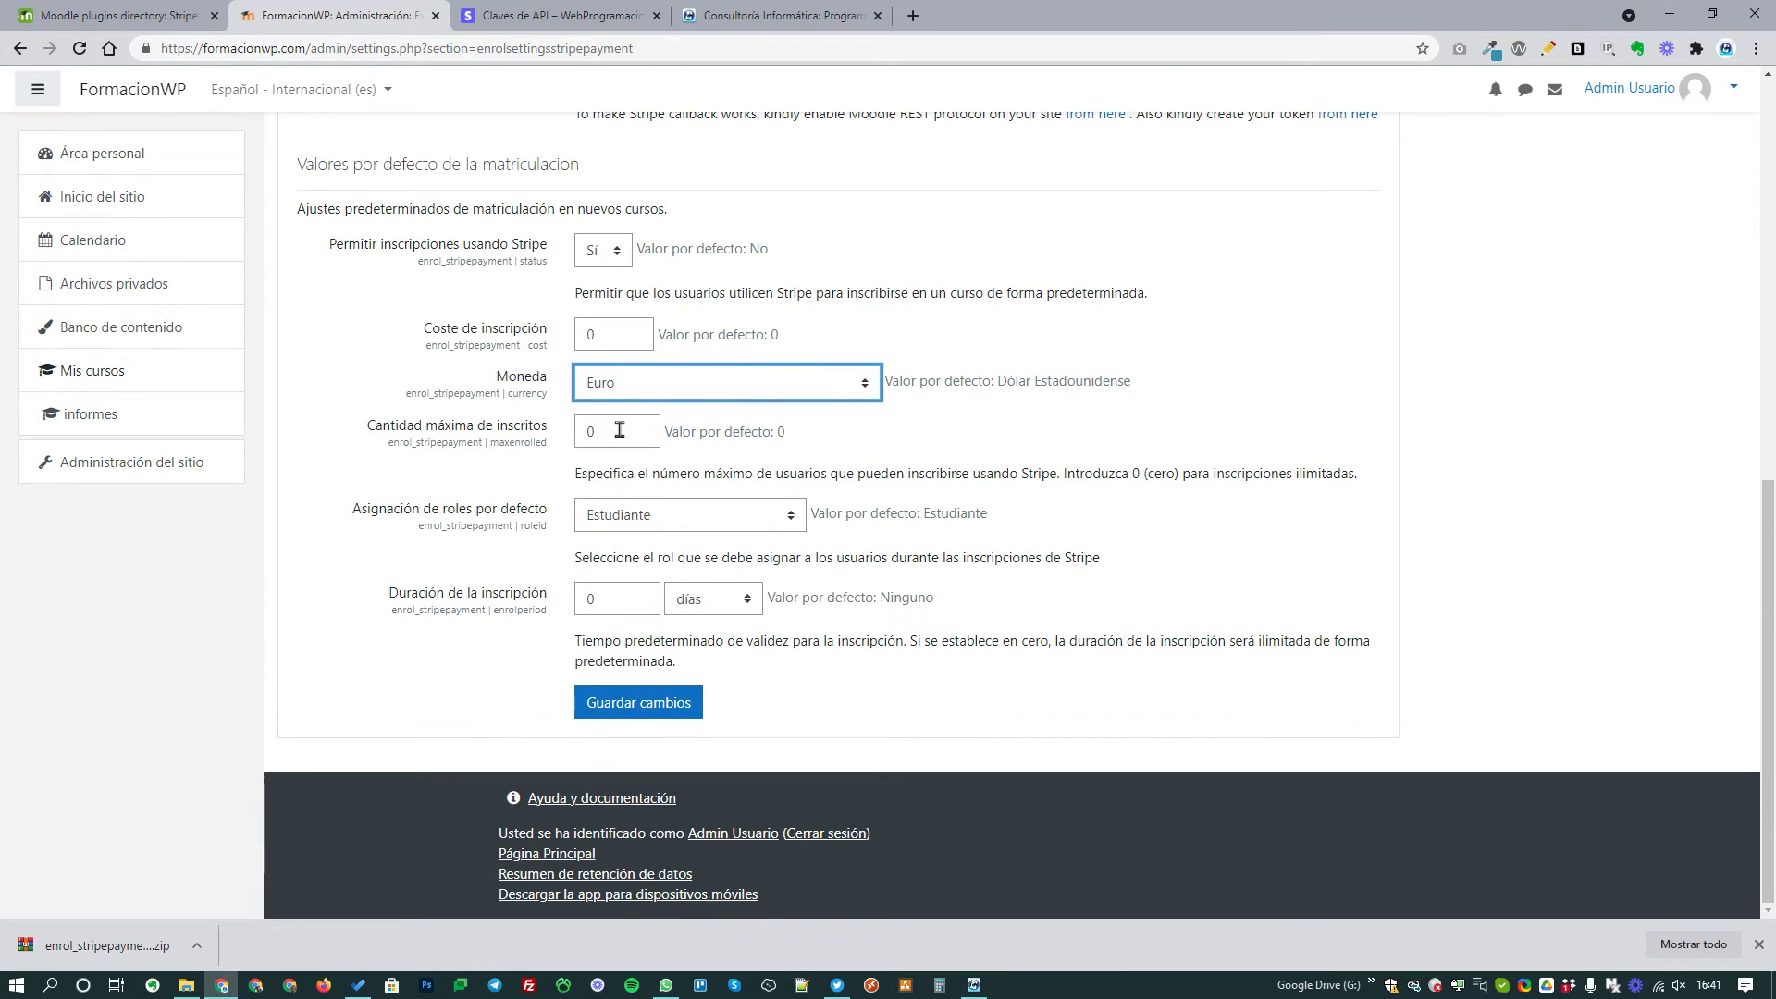
click(1082, 416)
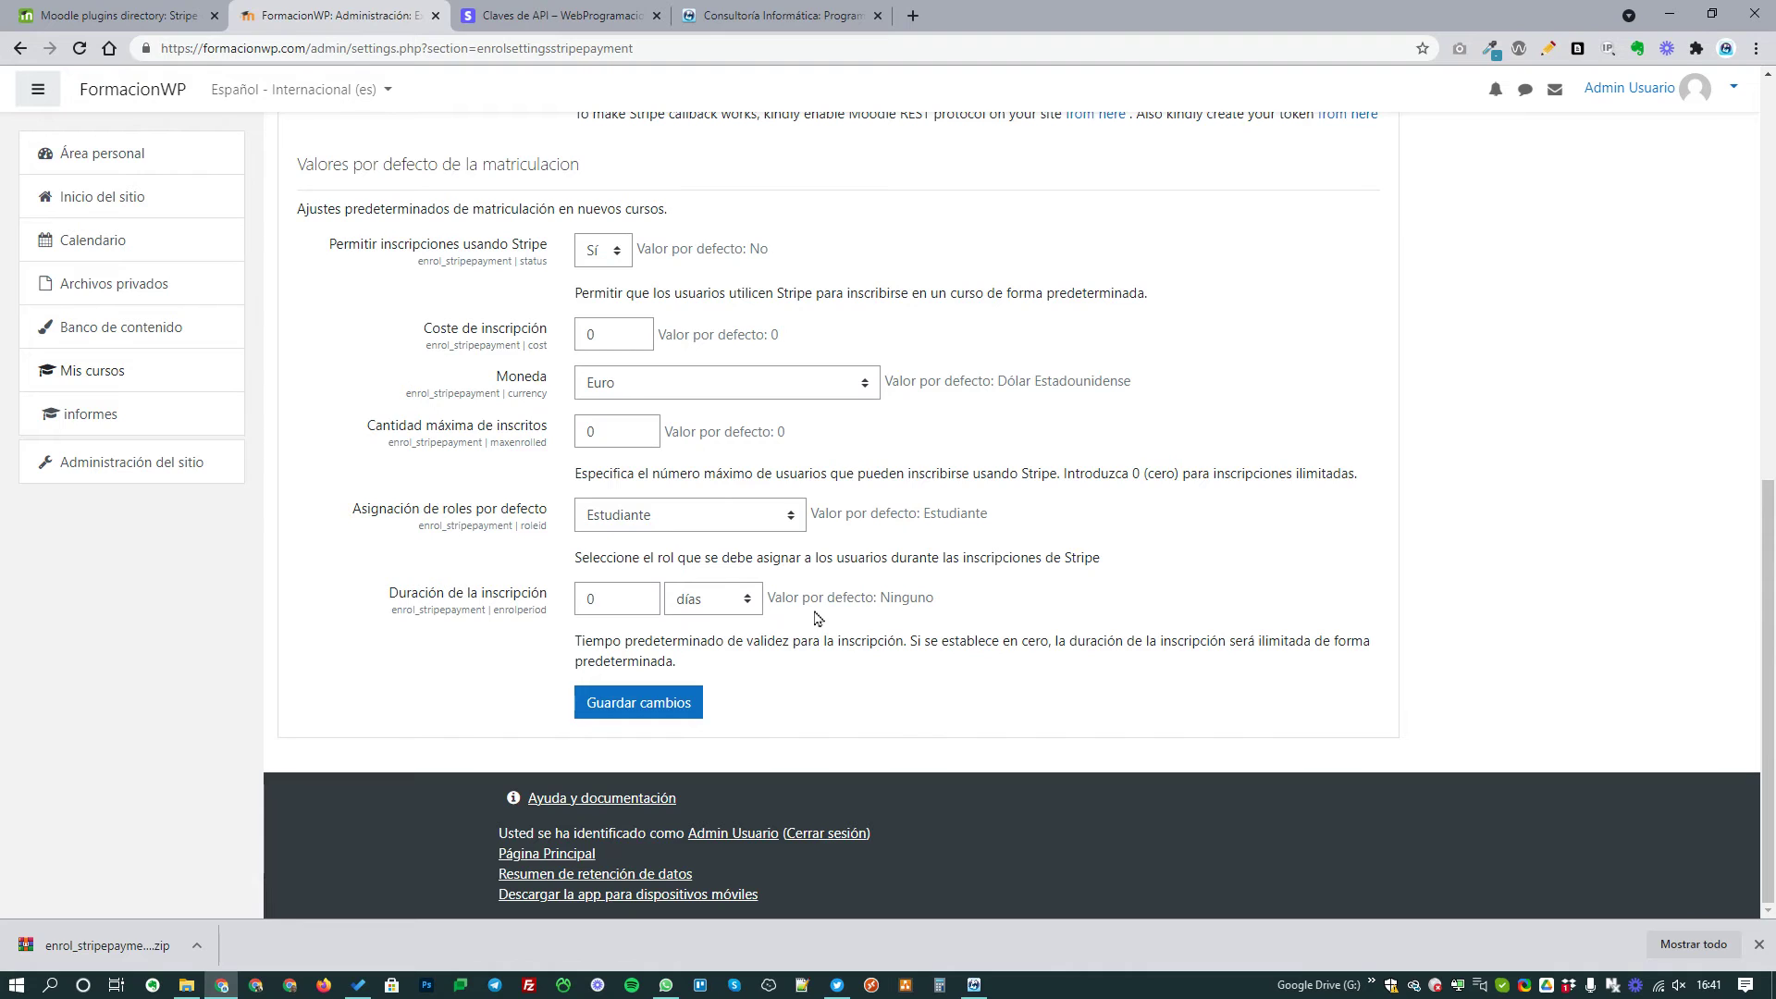
- Look again at the secret test key row in the Stripe dashboard, returning to Moodle's plugin settings
scroll(1073, 503, up, 8)
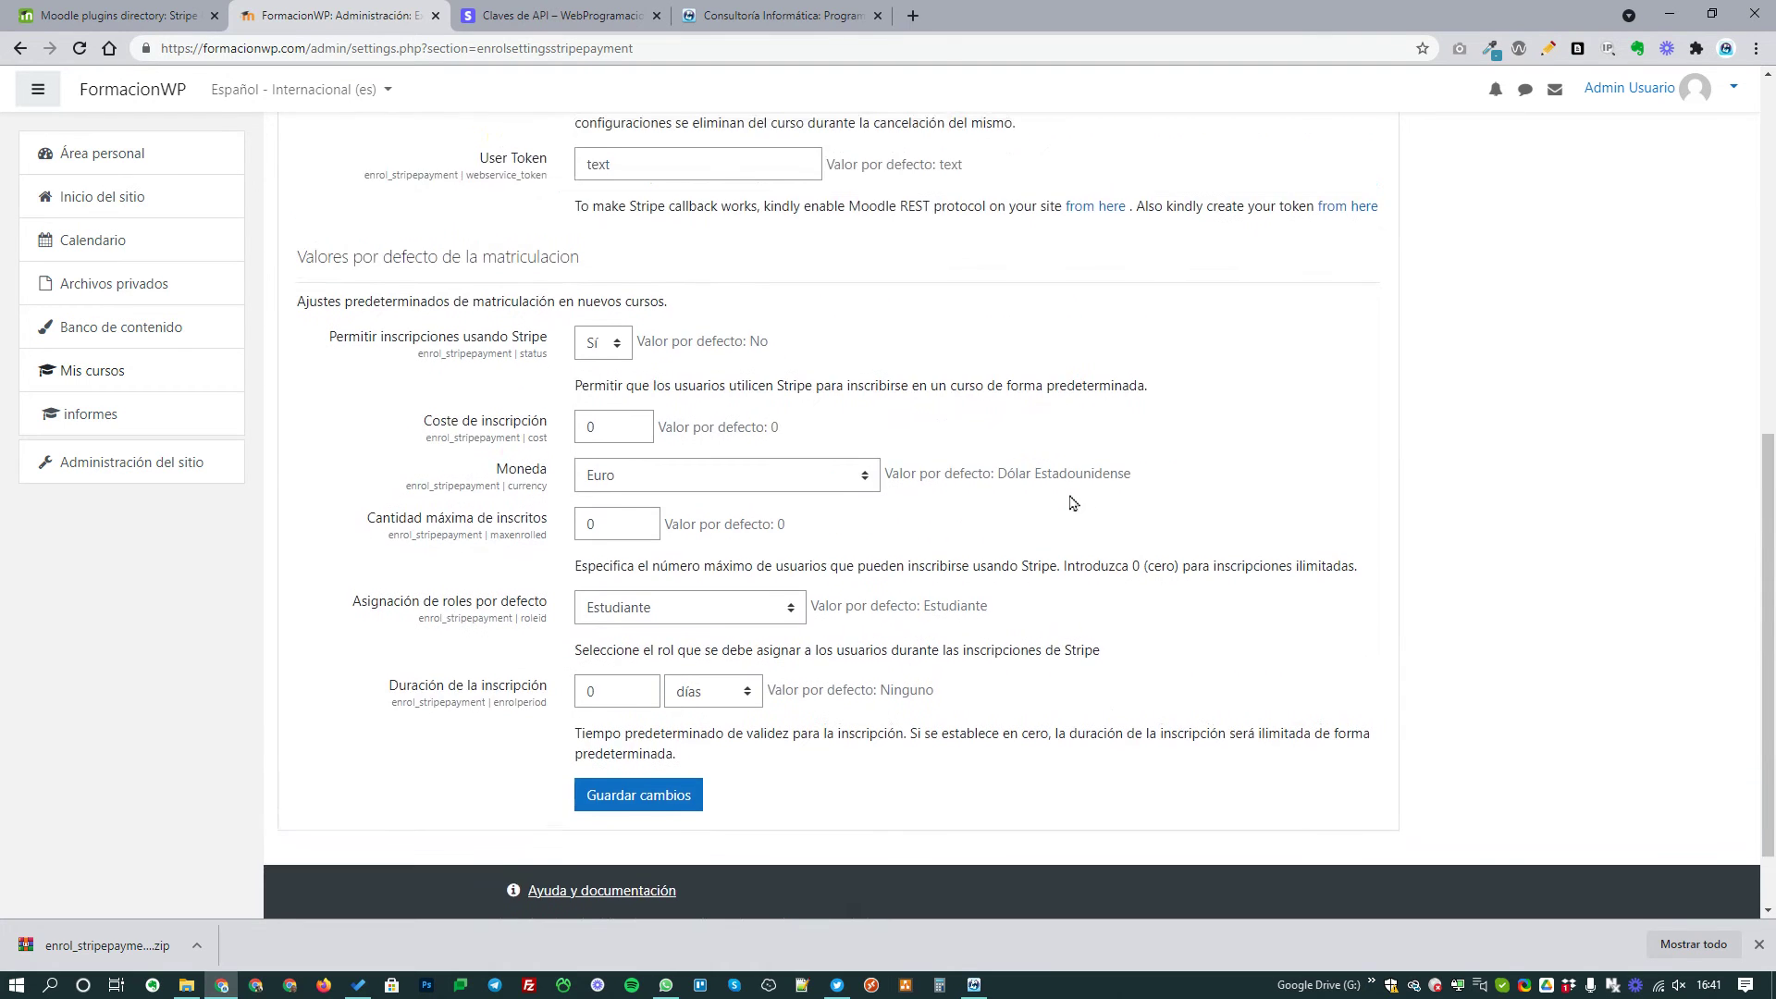
click(553, 16)
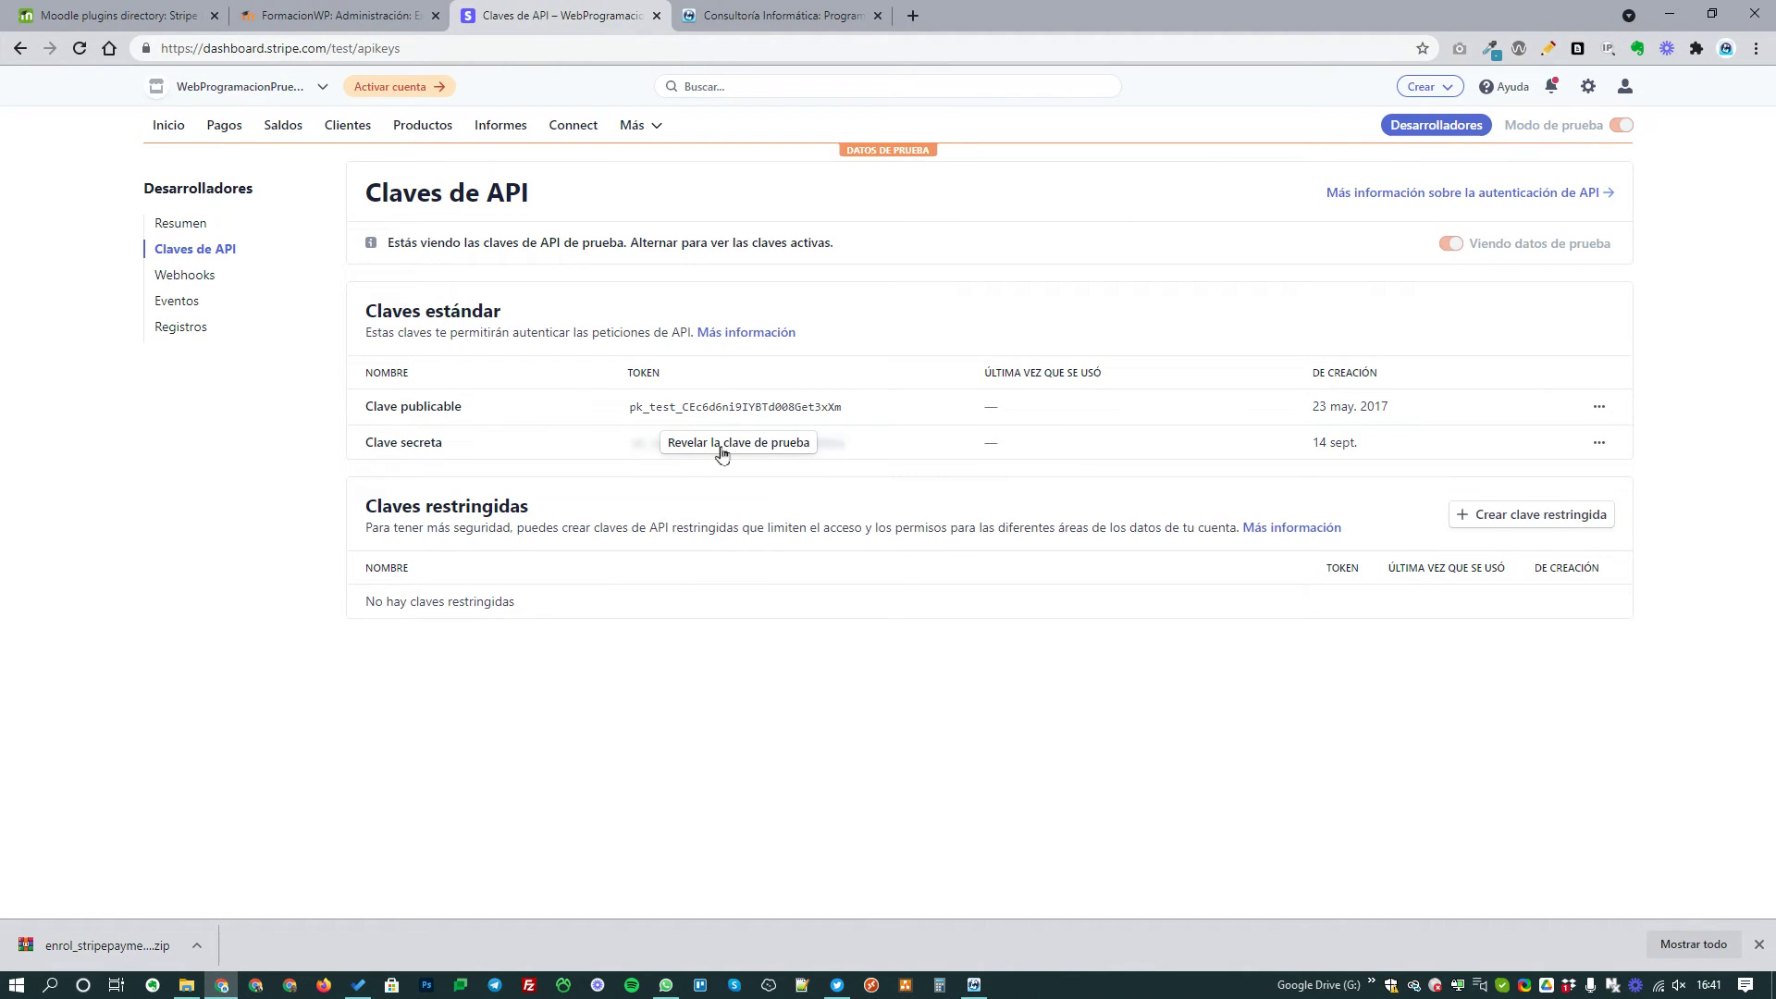
click(374, 14)
- Save the changes to the Pago con Stripe plugin settings
click(615, 361)
scroll(1007, 416, down, 7)
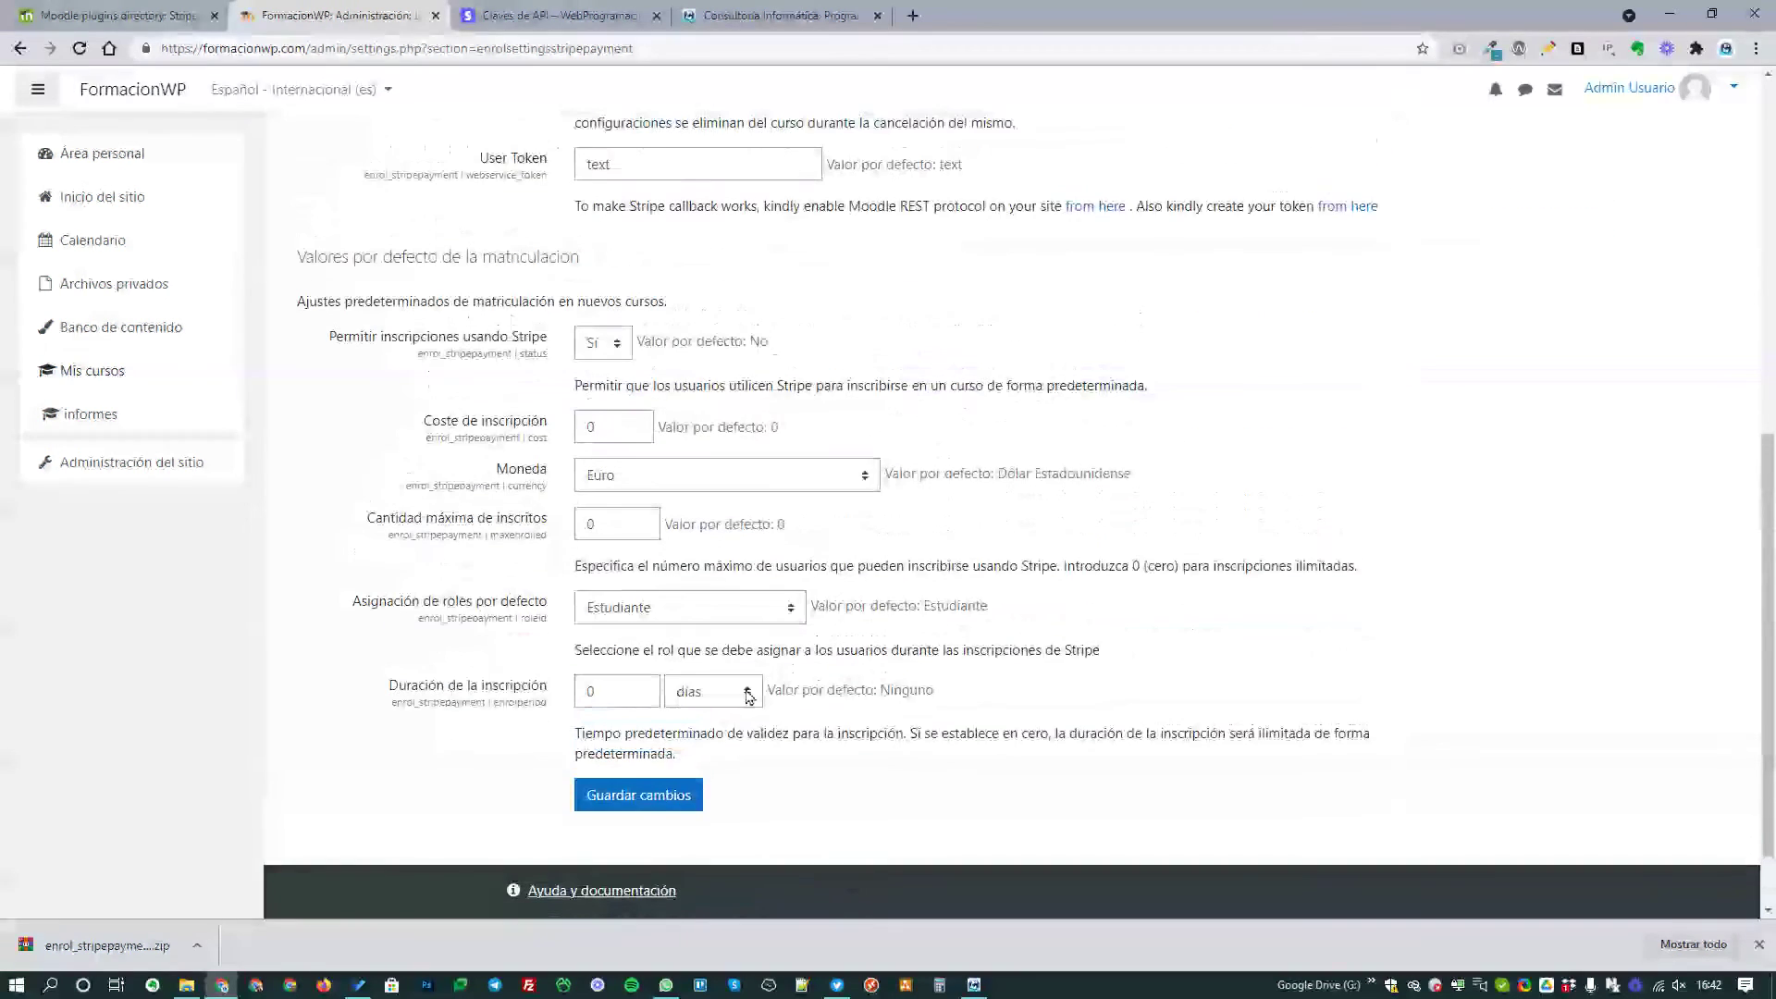
click(634, 801)
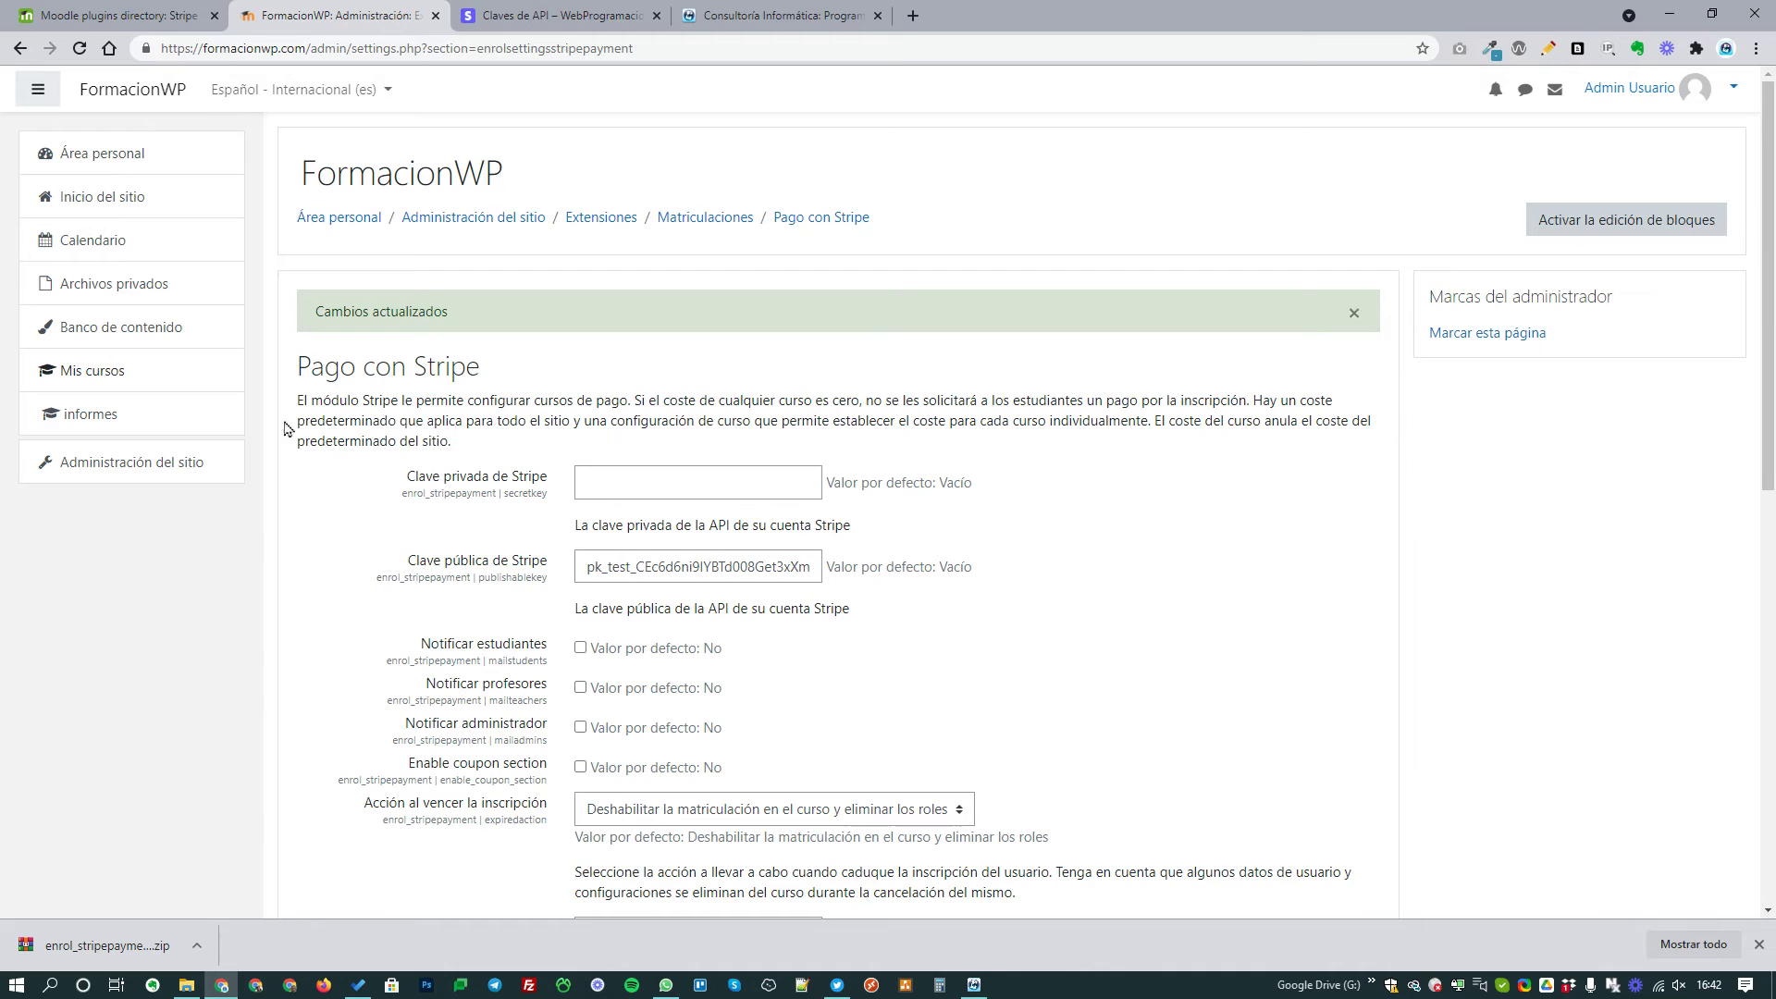
- Open the enrolment methods page of the Informes course and view which methods can be added
click(102, 98)
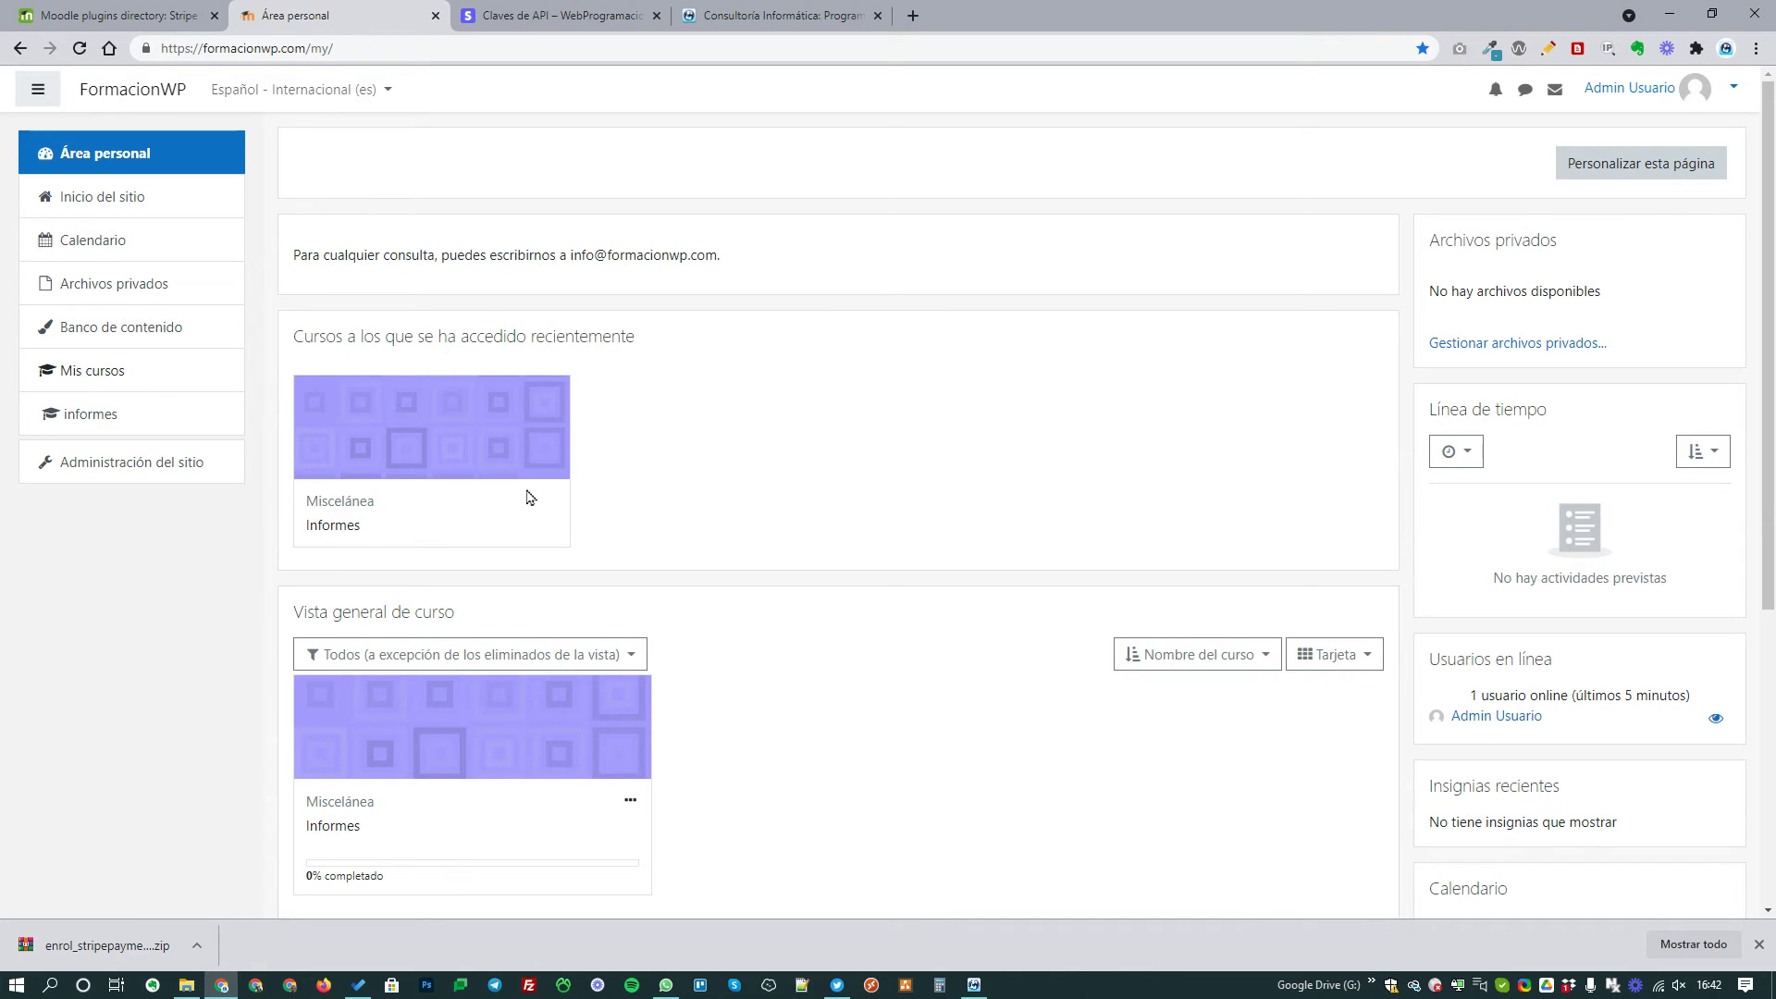
click(338, 527)
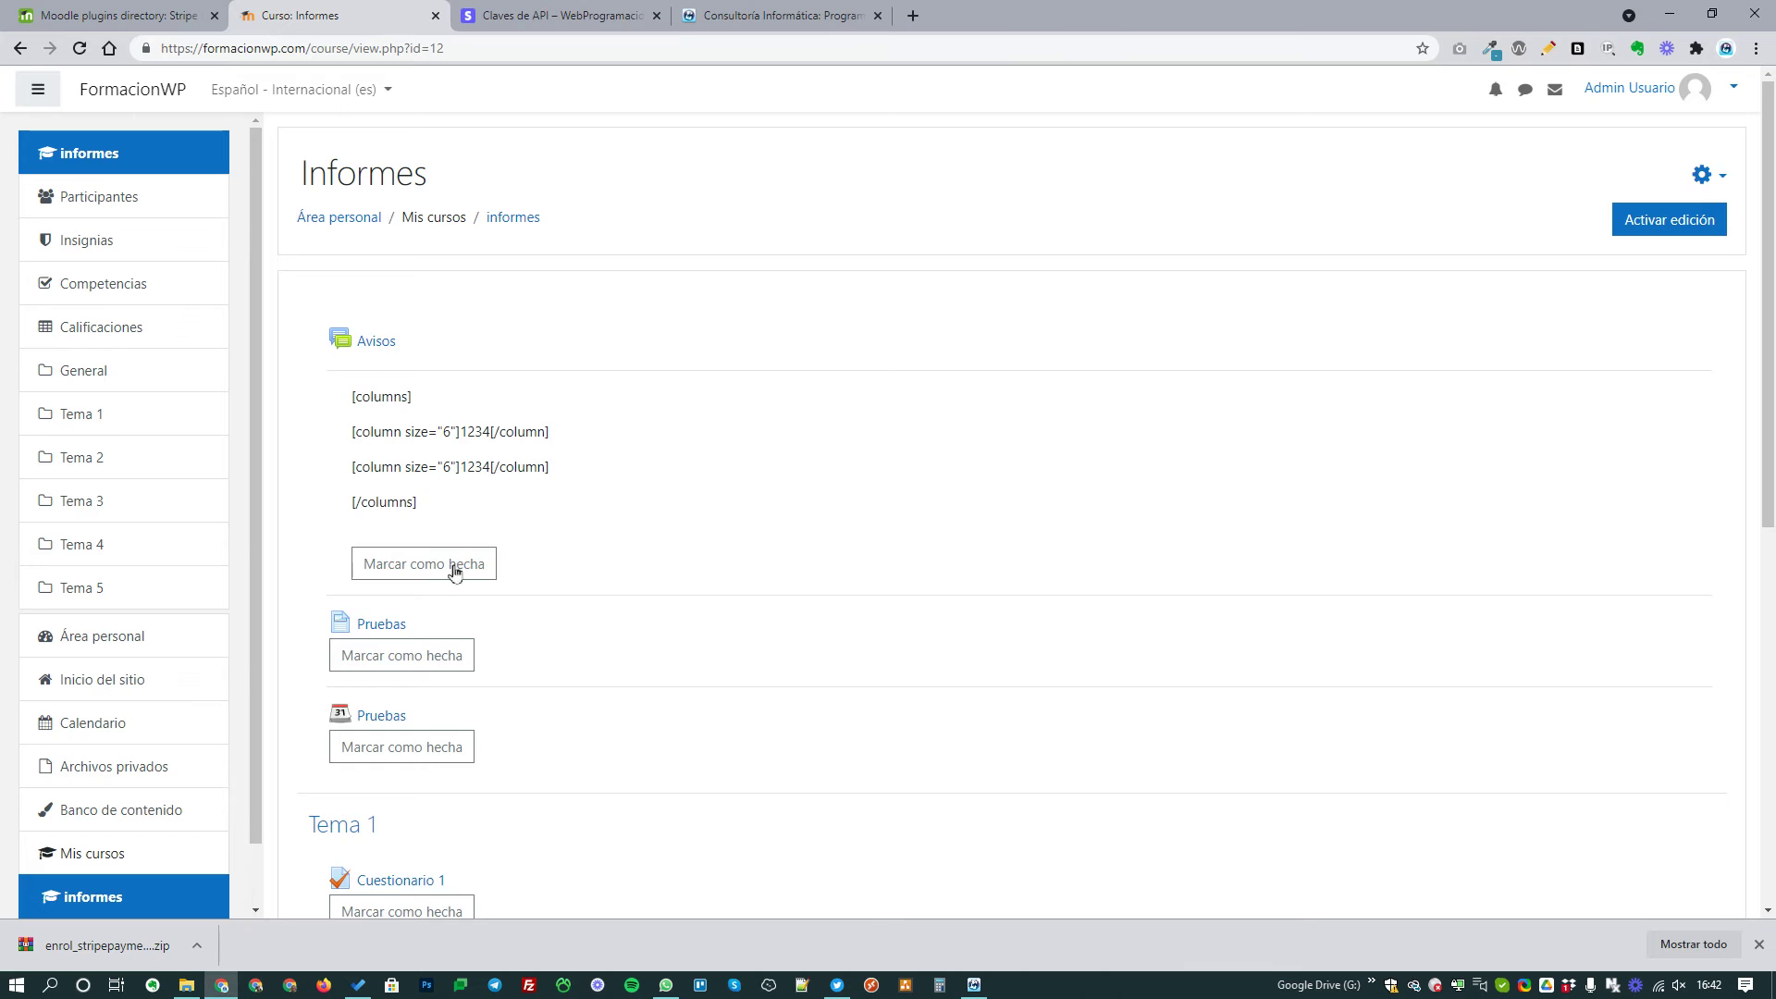
scroll(1466, 493, down, 1)
scroll(1465, 493, up, 1)
click(1703, 174)
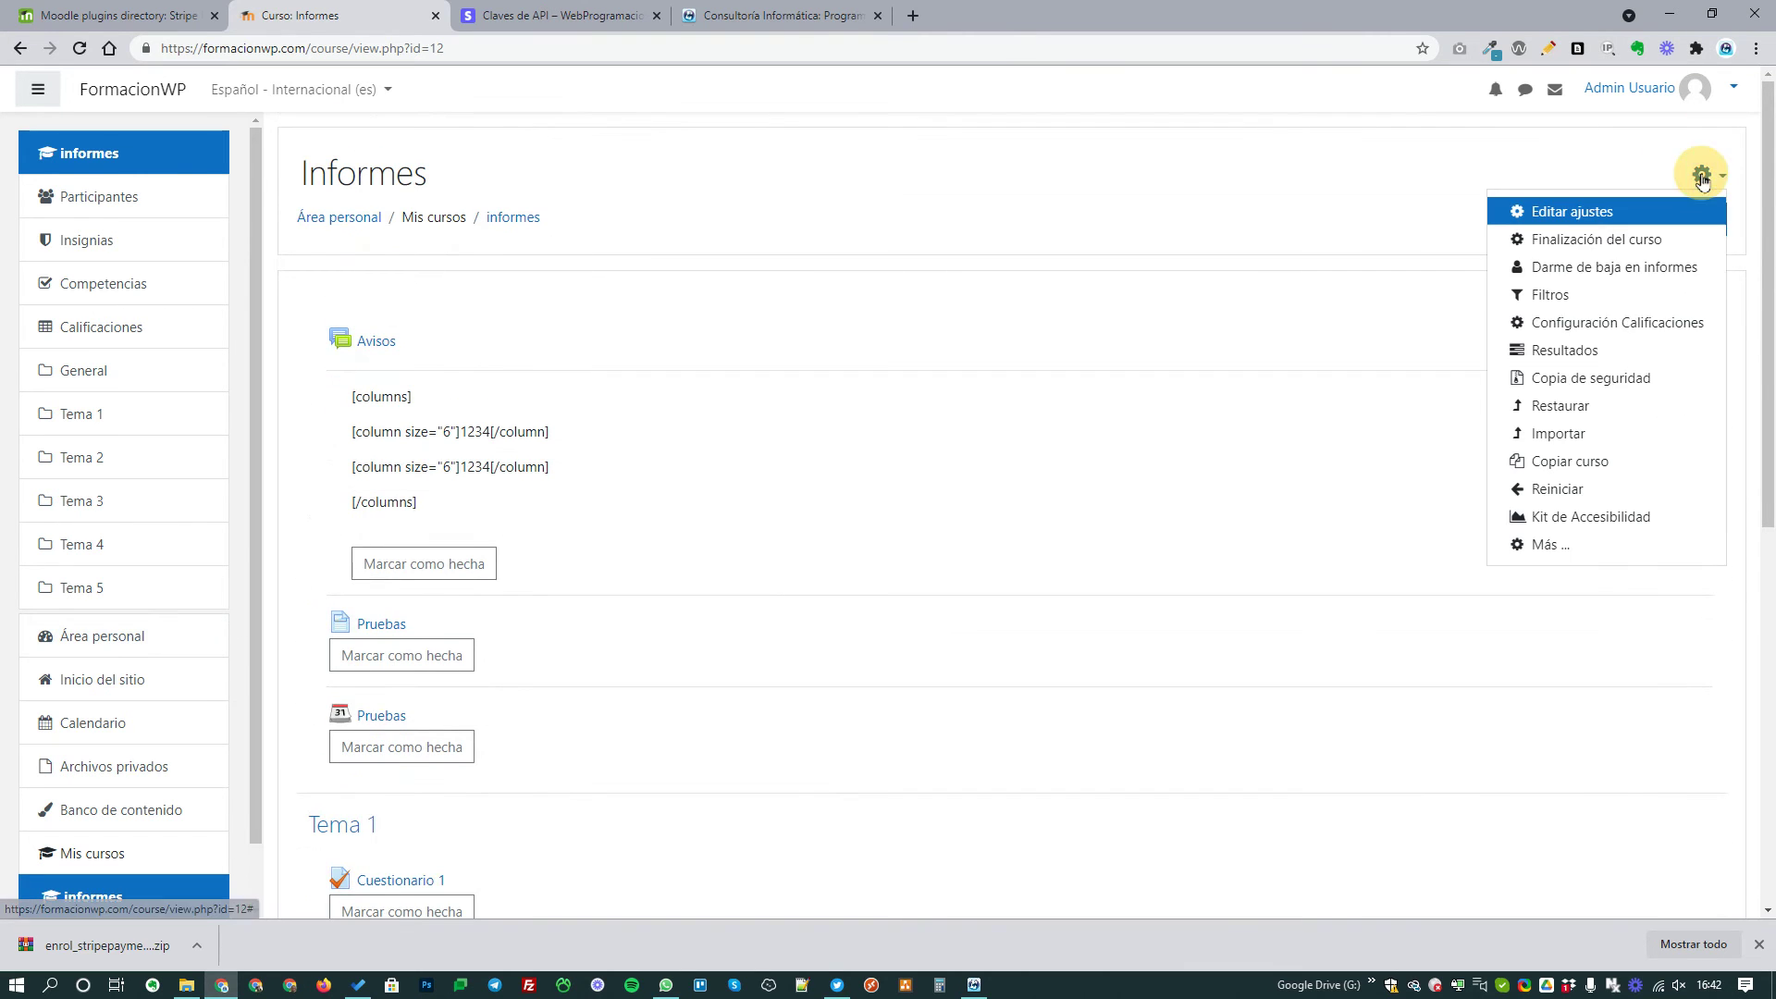
click(1552, 545)
click(504, 357)
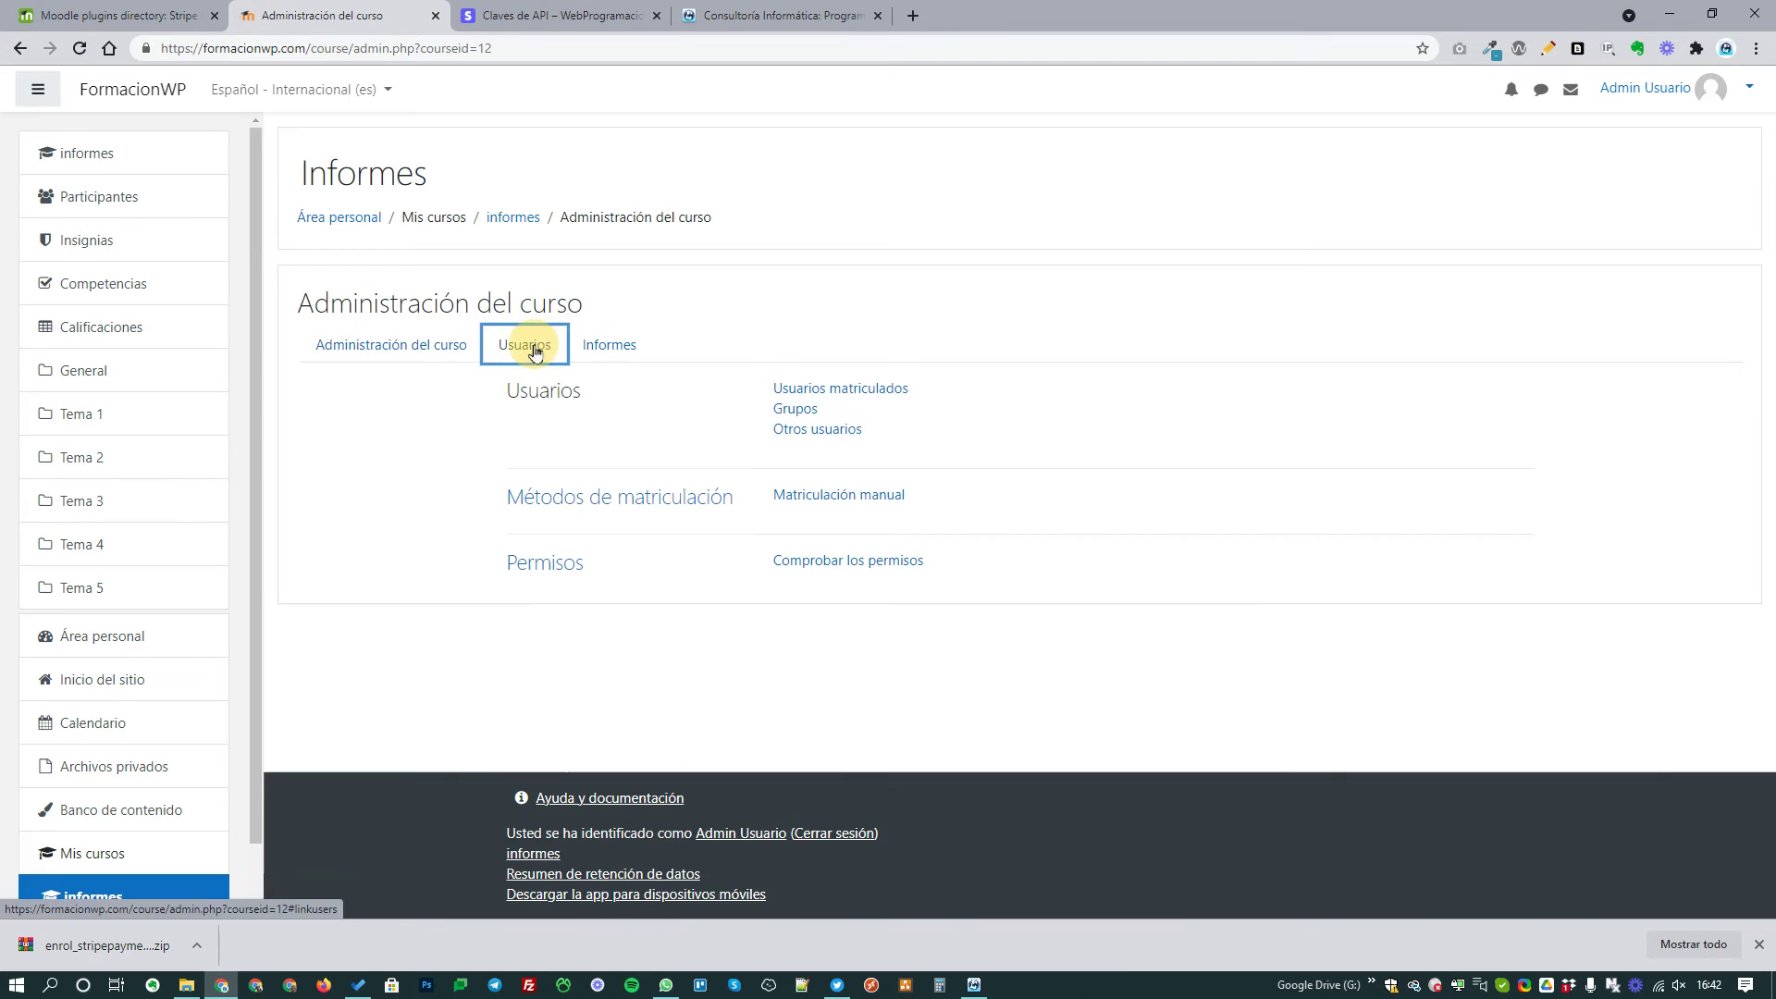
click(610, 496)
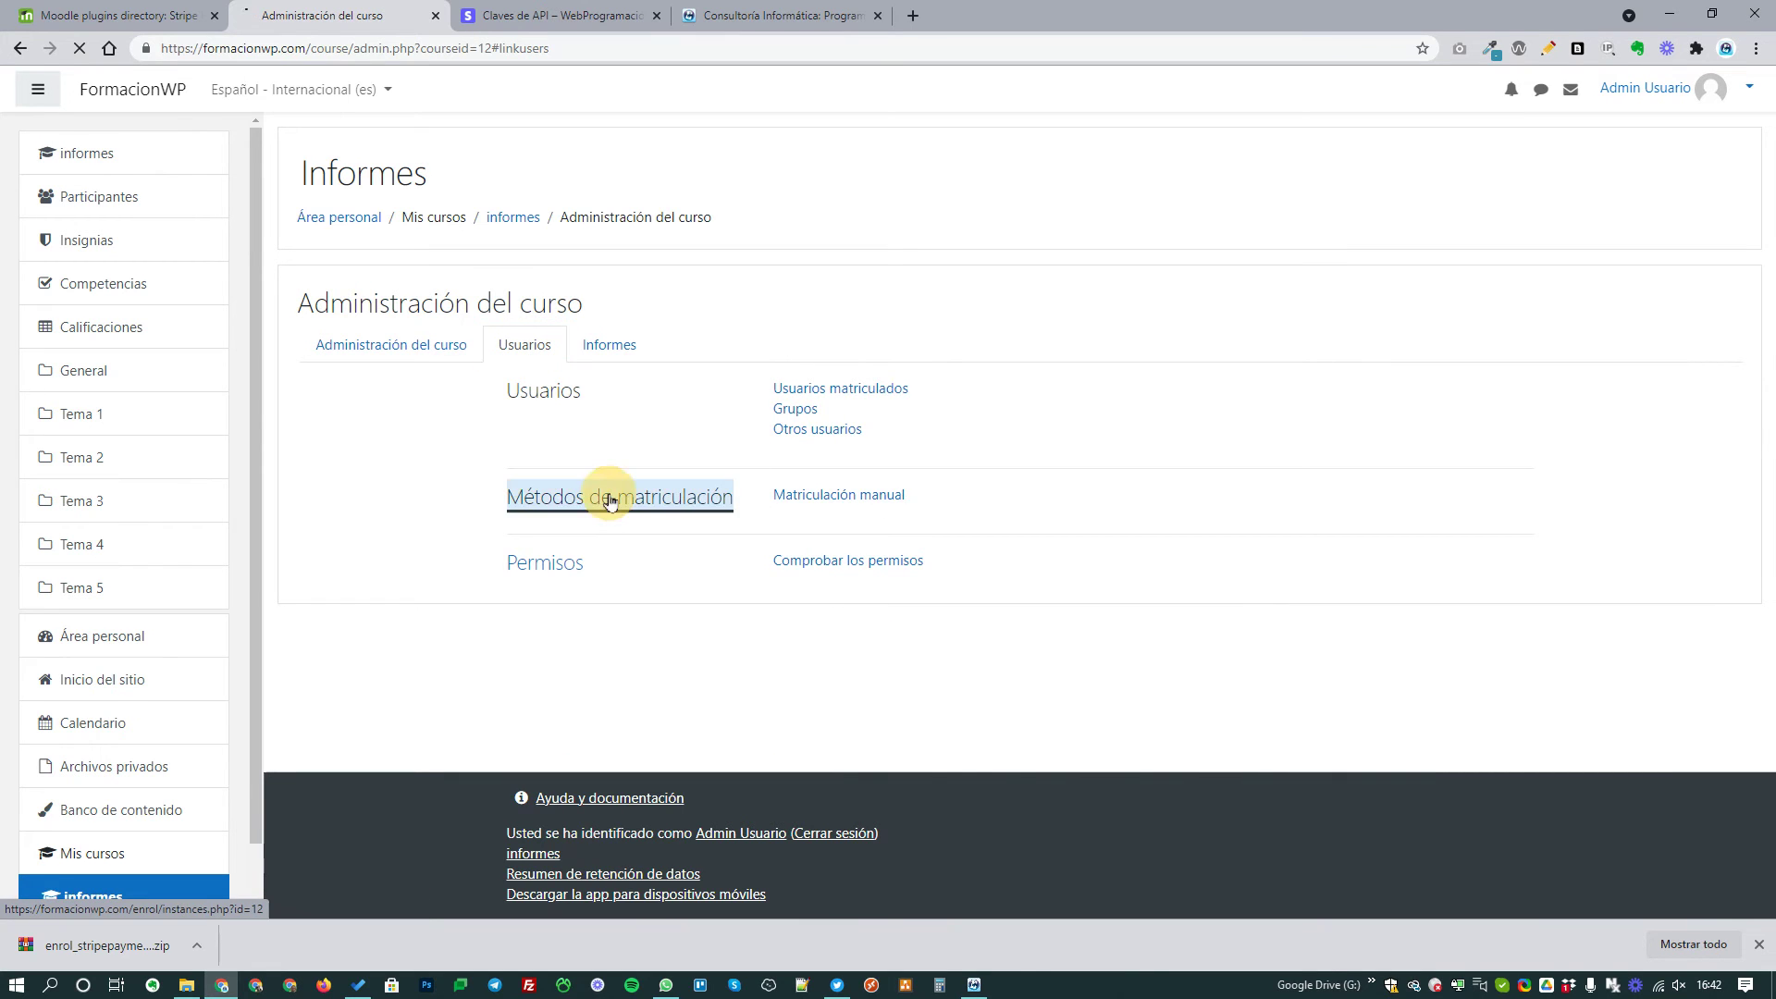
click(485, 552)
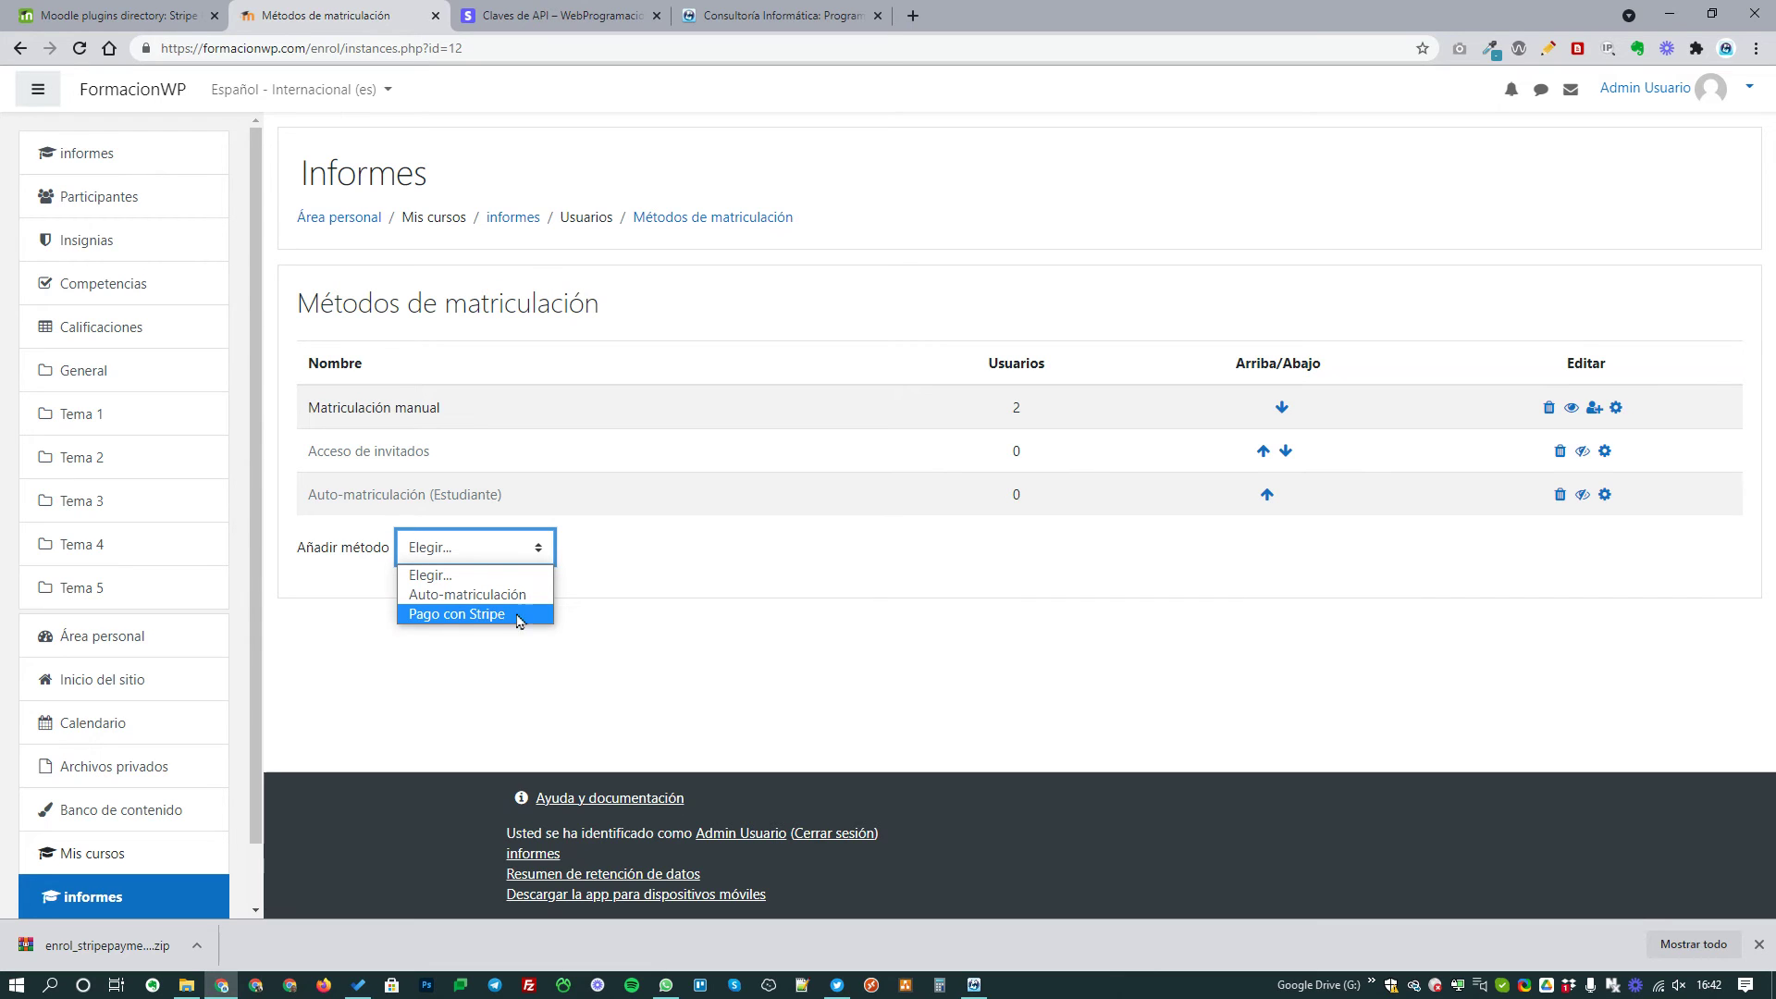
click(736, 657)
- In a new browser tab, search the site administration for "stripe" and check whether Pago con Stripe is enabled
middle_click(132, 89)
key(ctrl+Tab)
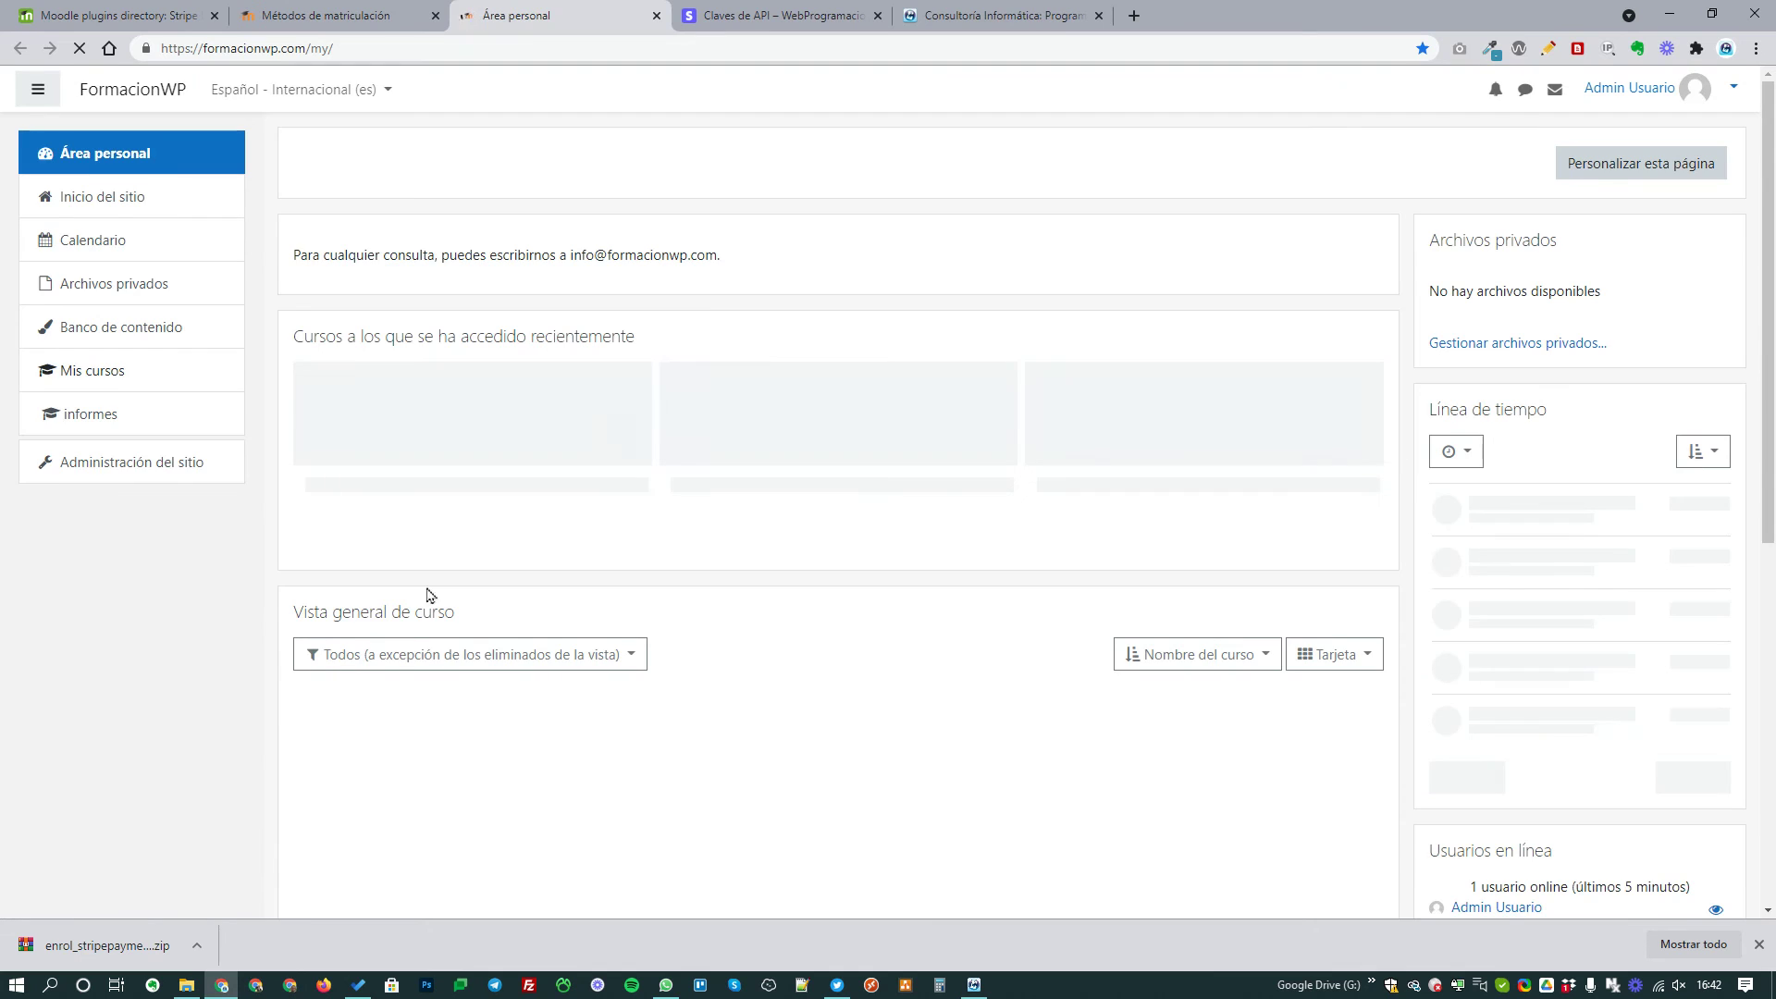
click(96, 464)
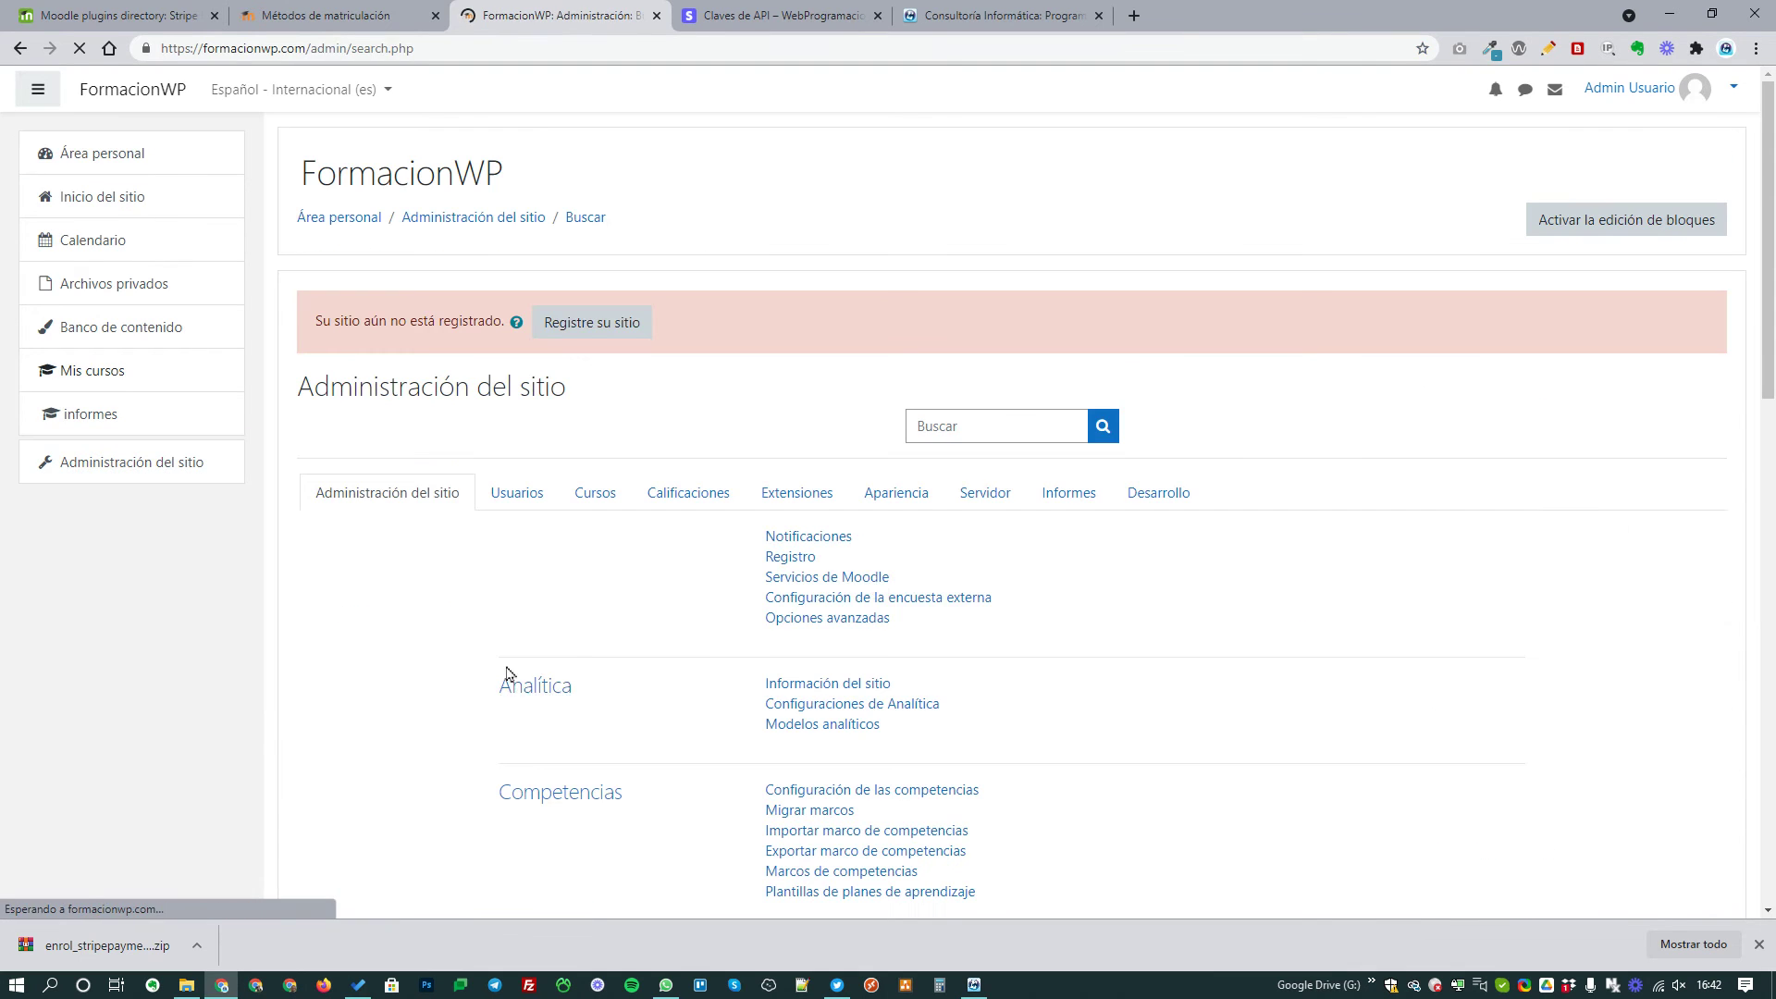
click(990, 421)
text(ripe)
key(Return)
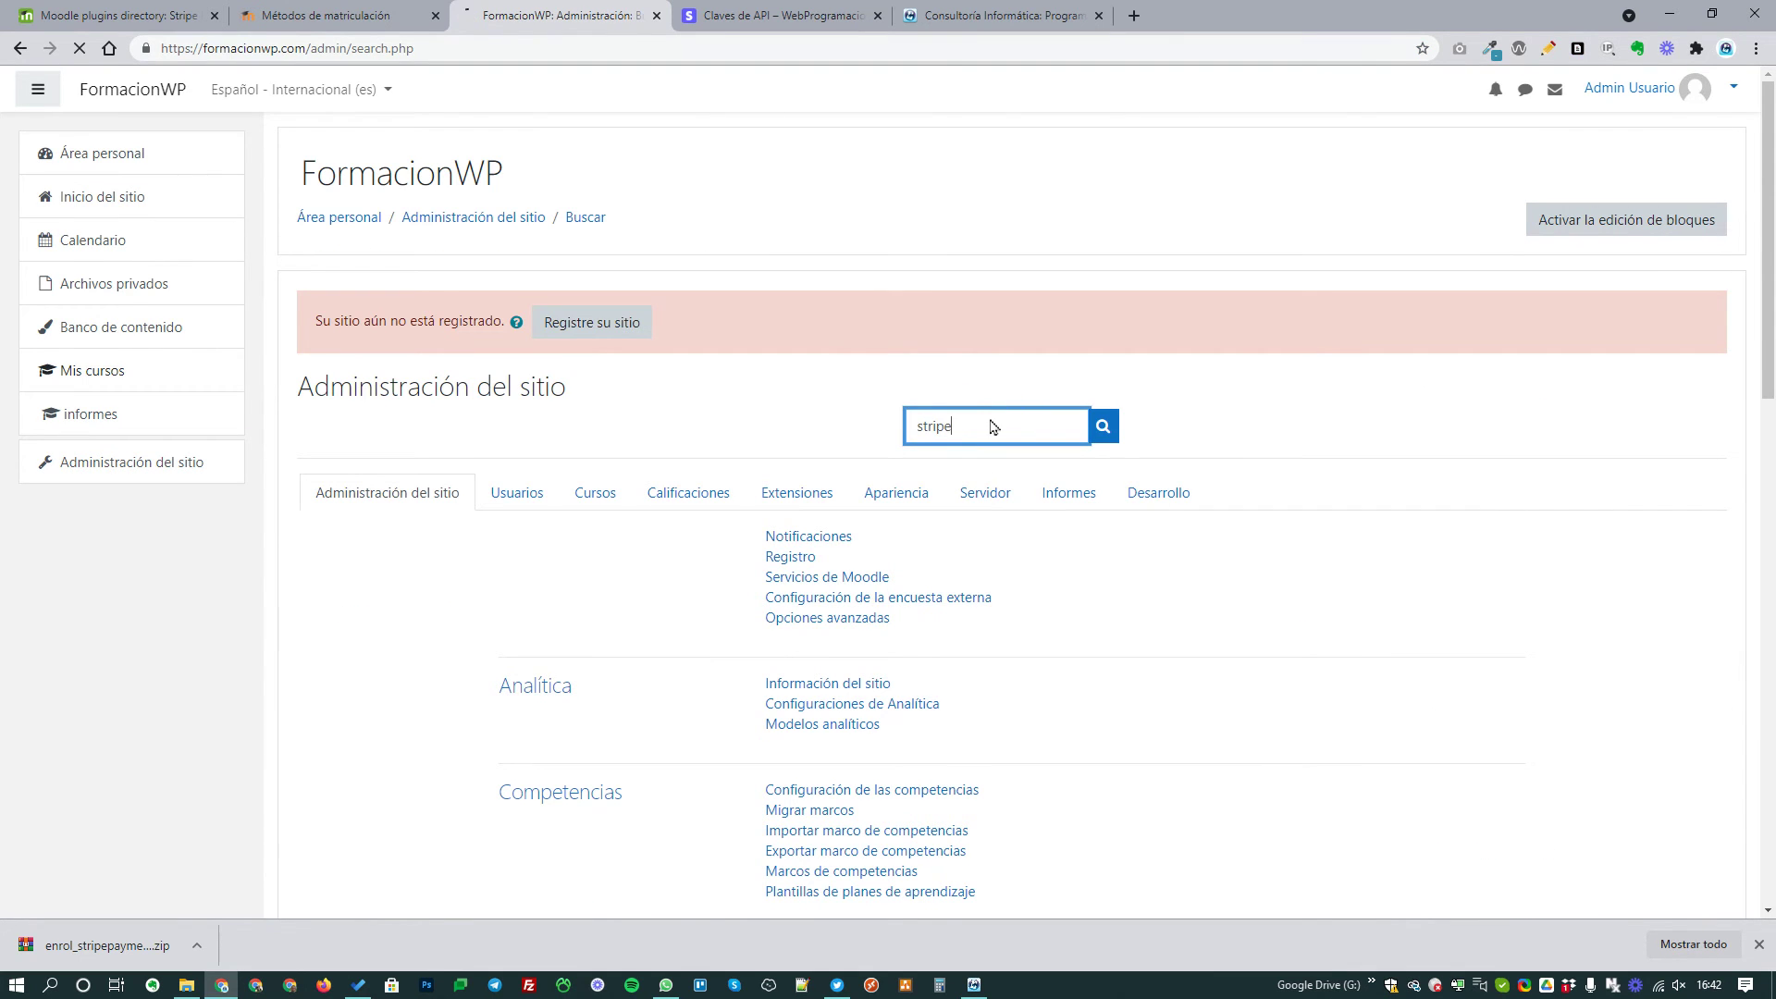
scroll(697, 611, down, 2)
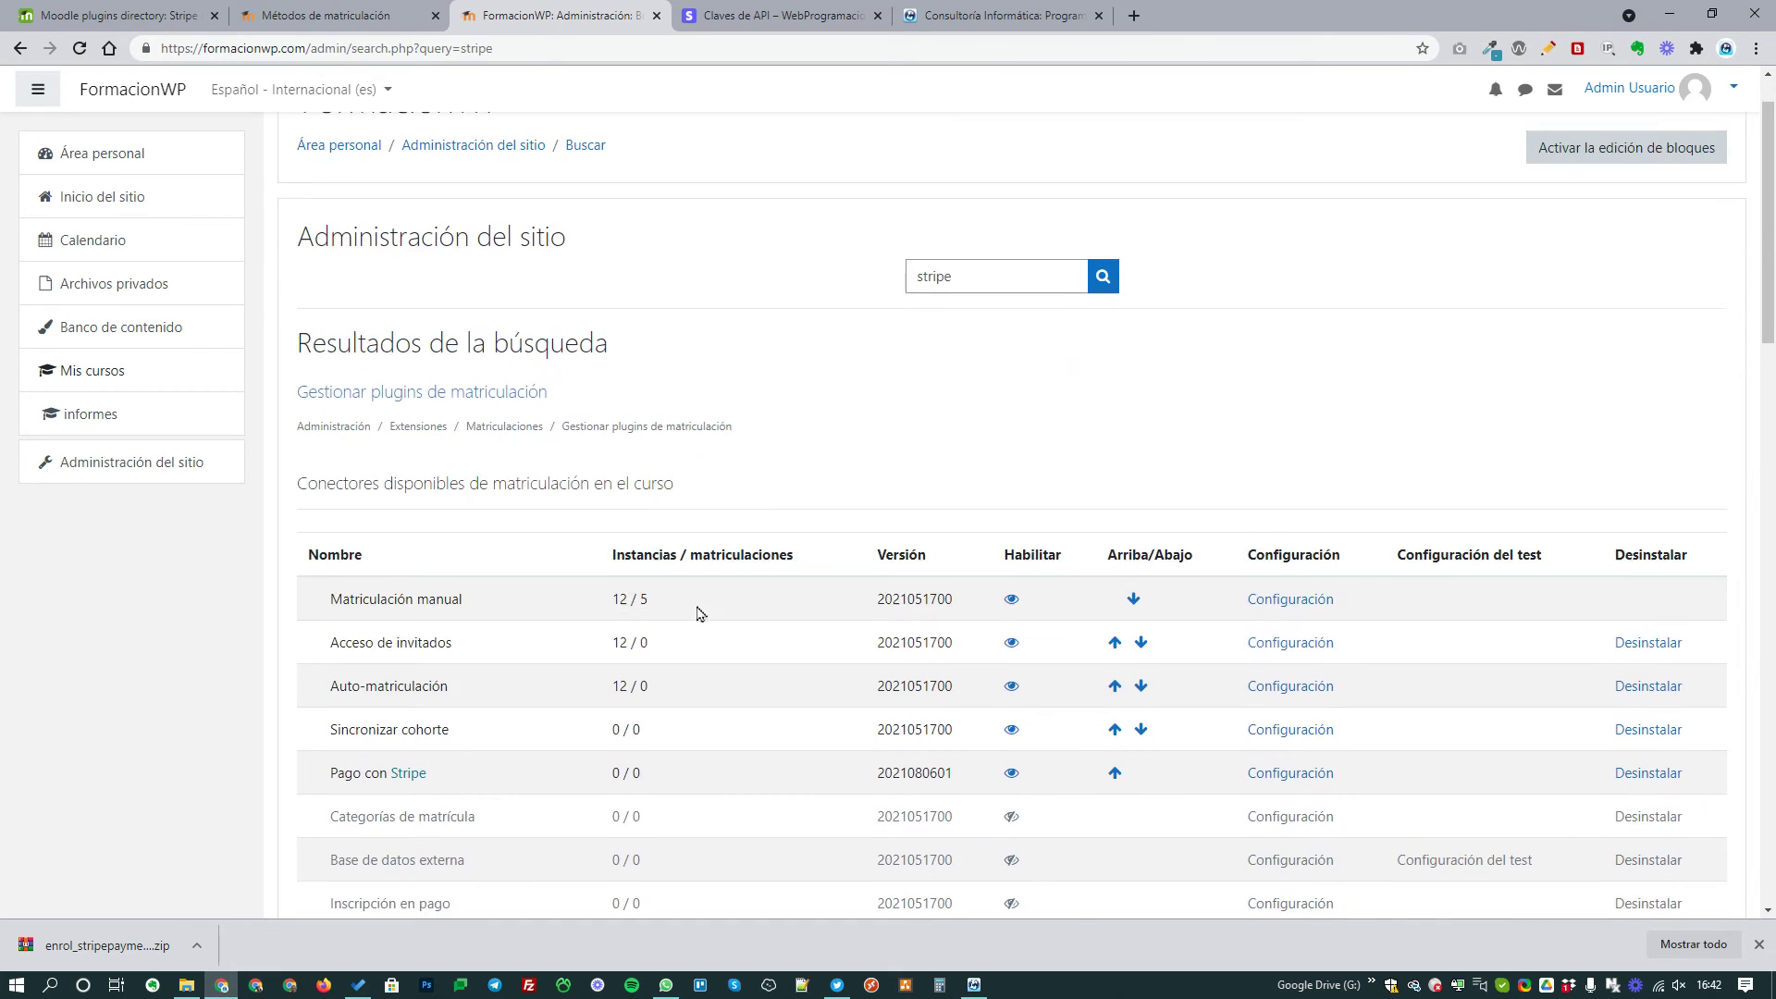
scroll(734, 577, down, 2)
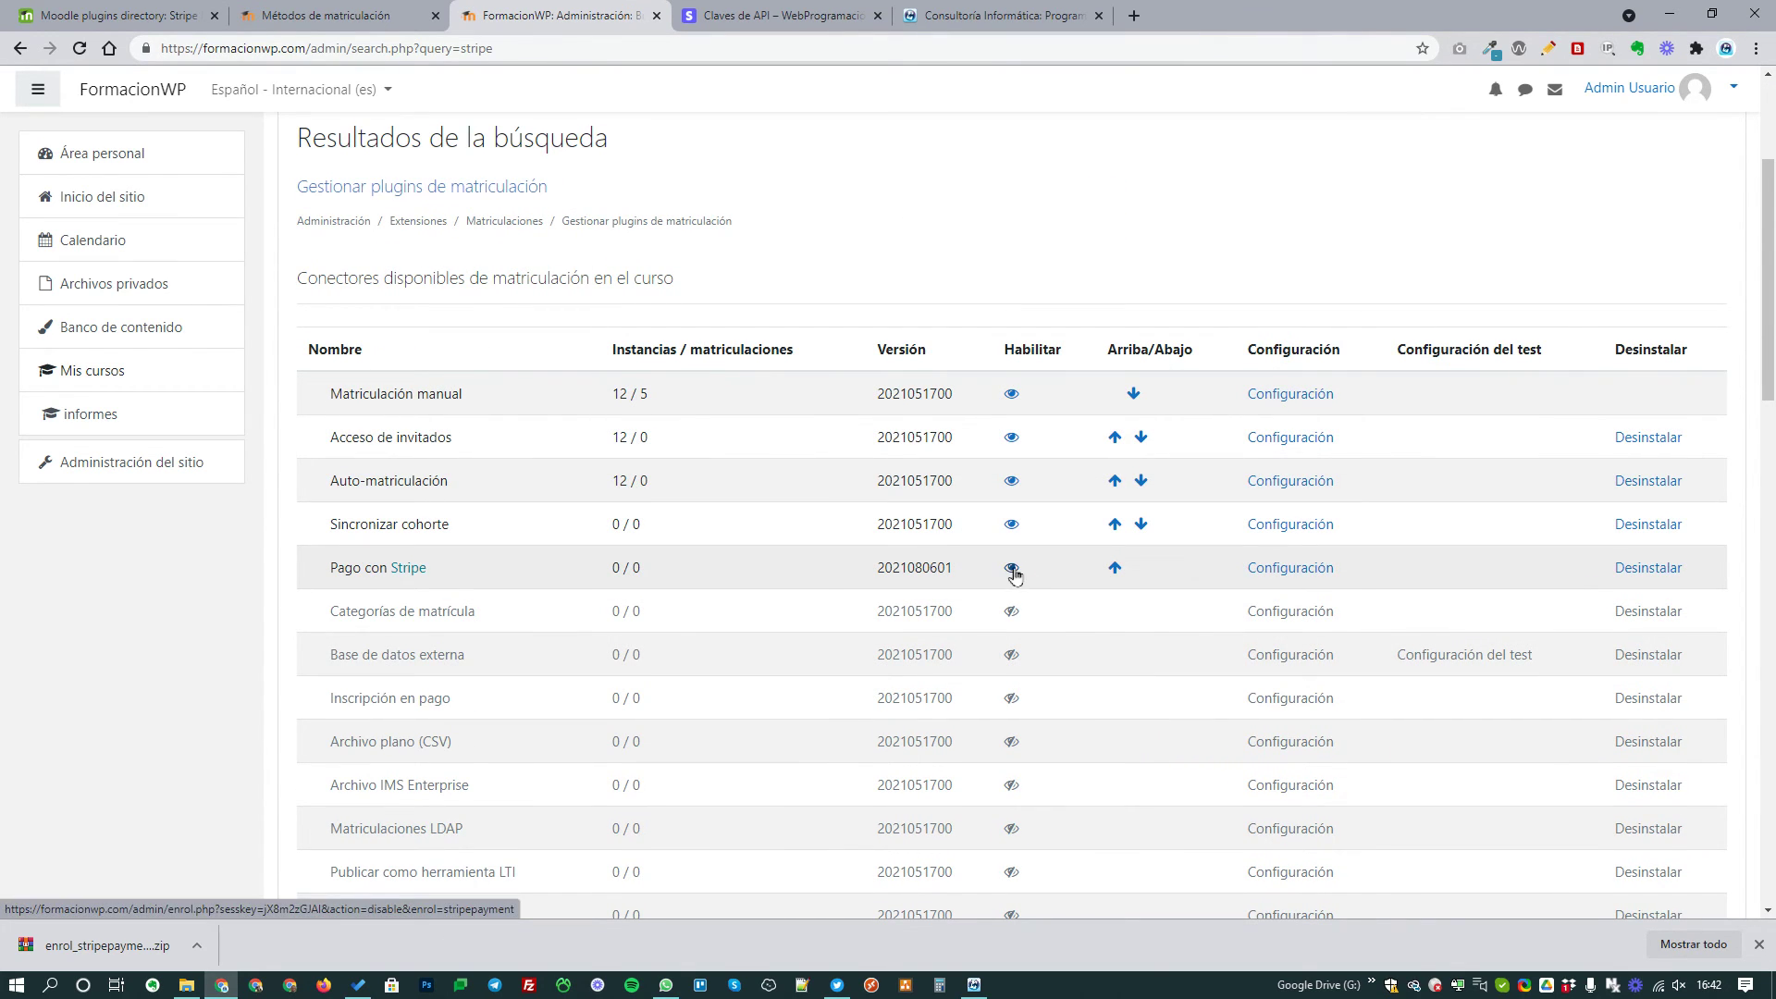
- Back on the Informes course's enrolment methods page, choose Pago con Stripe as the method to add
click(326, 15)
click(474, 546)
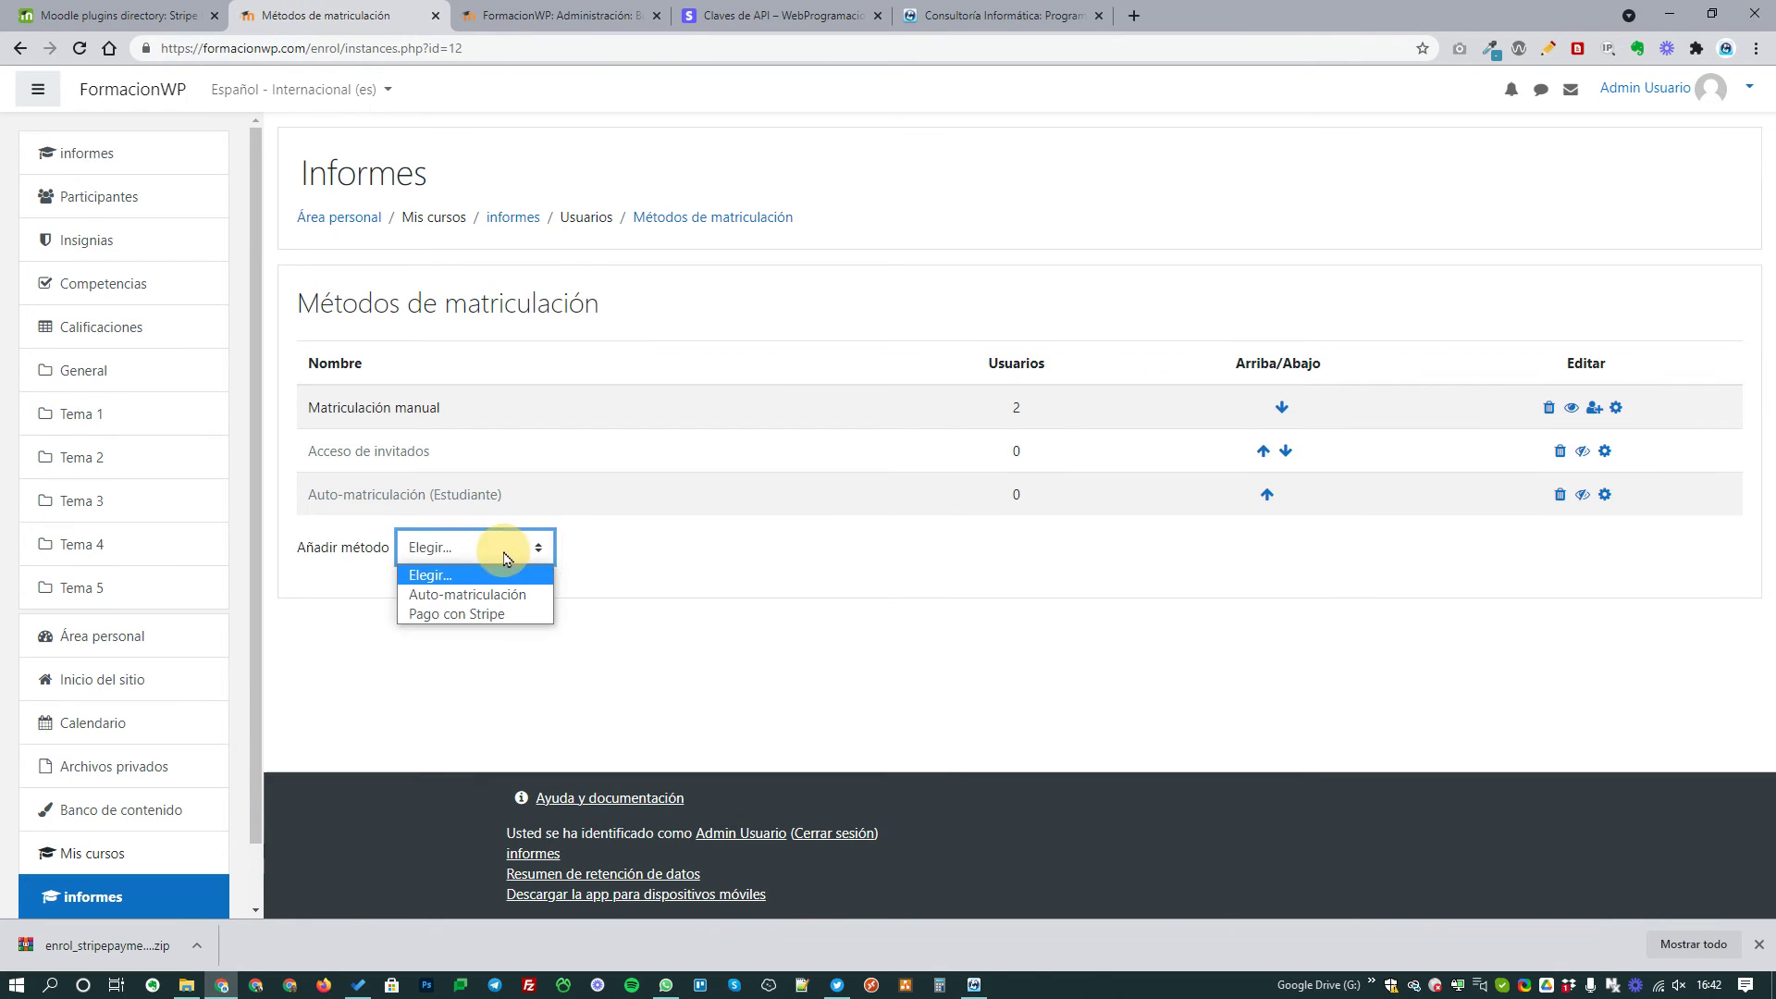
click(481, 615)
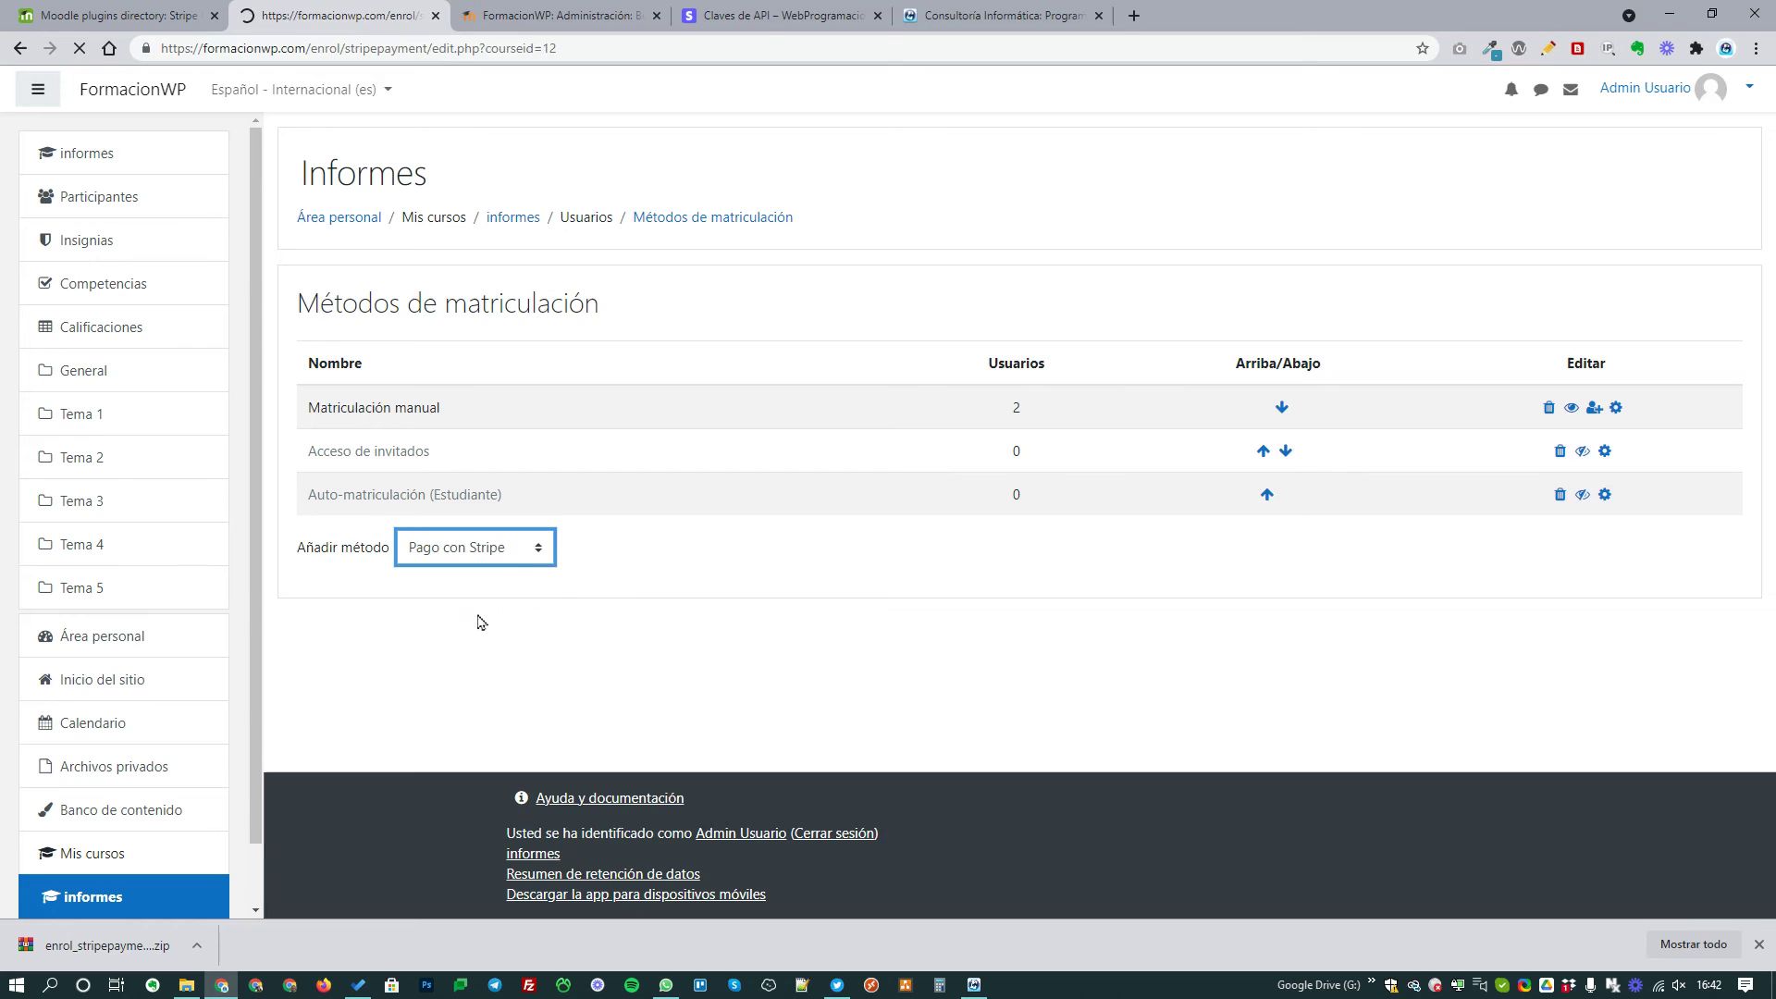
- Name the enrolment method "Pago con tarjeta" and set the Coste de inscripción to 10
scroll(497, 523, down, 1)
click(725, 291)
text(Pago c)
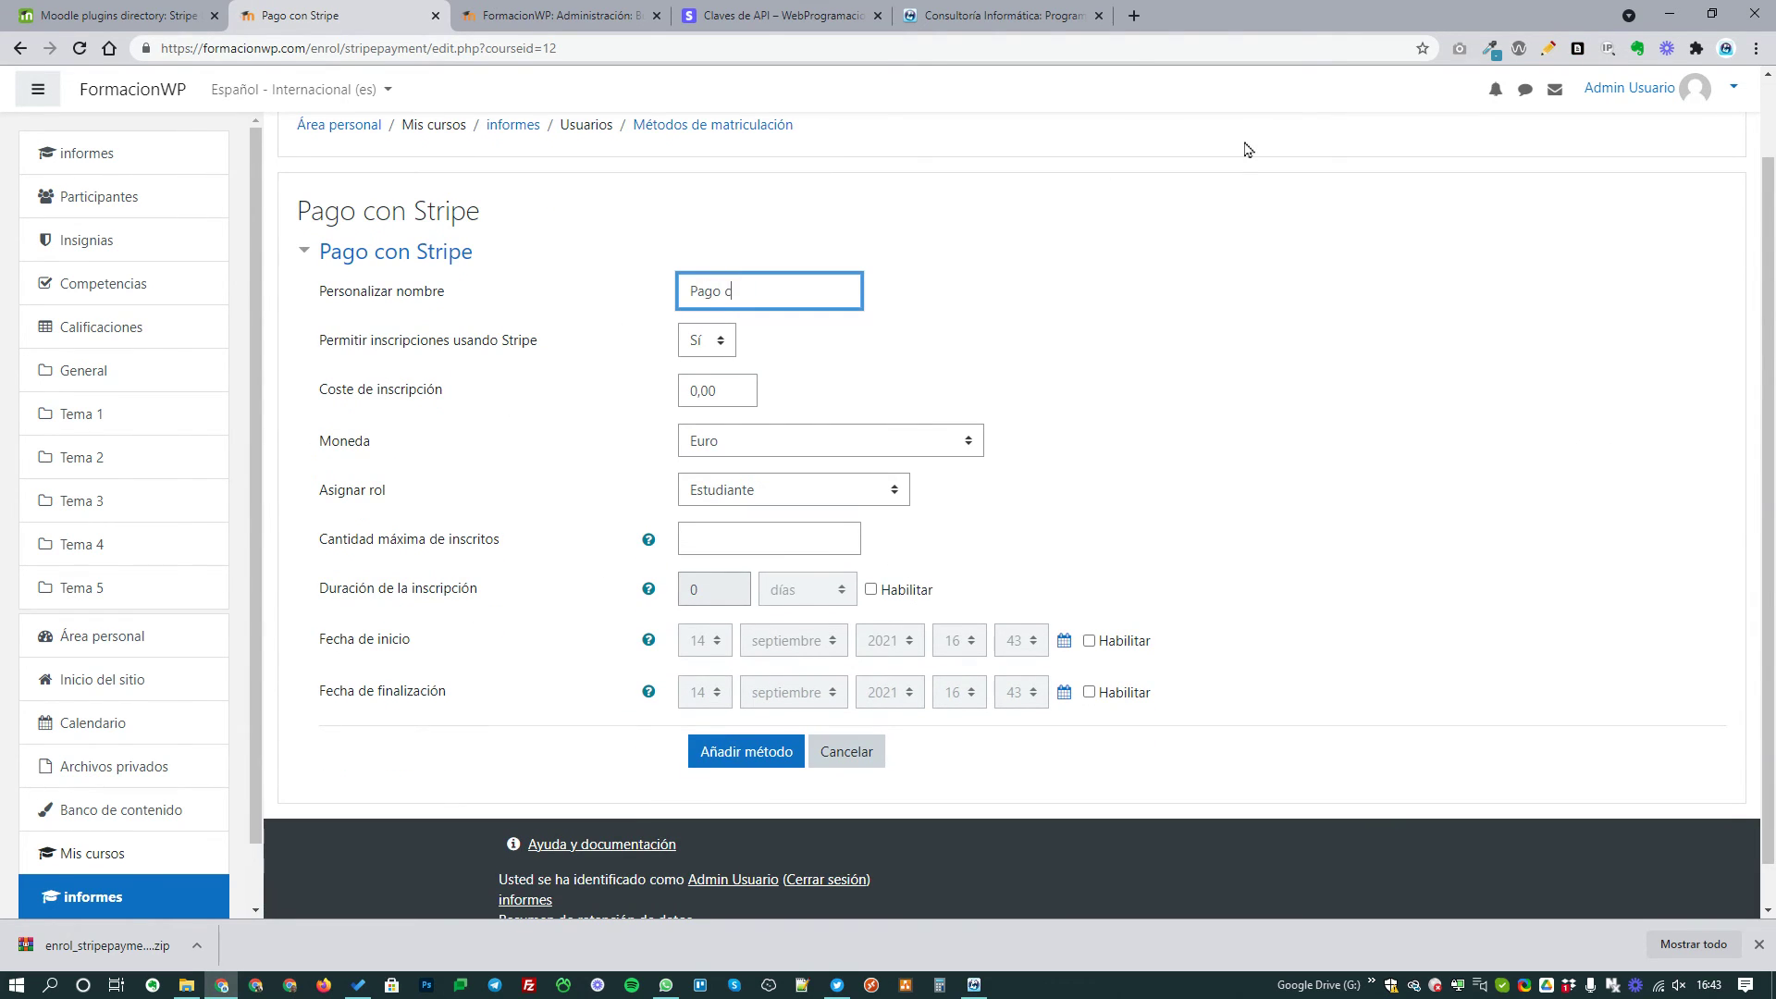
text(on tarjeta)
drag(722, 389, 620, 390)
text(10)
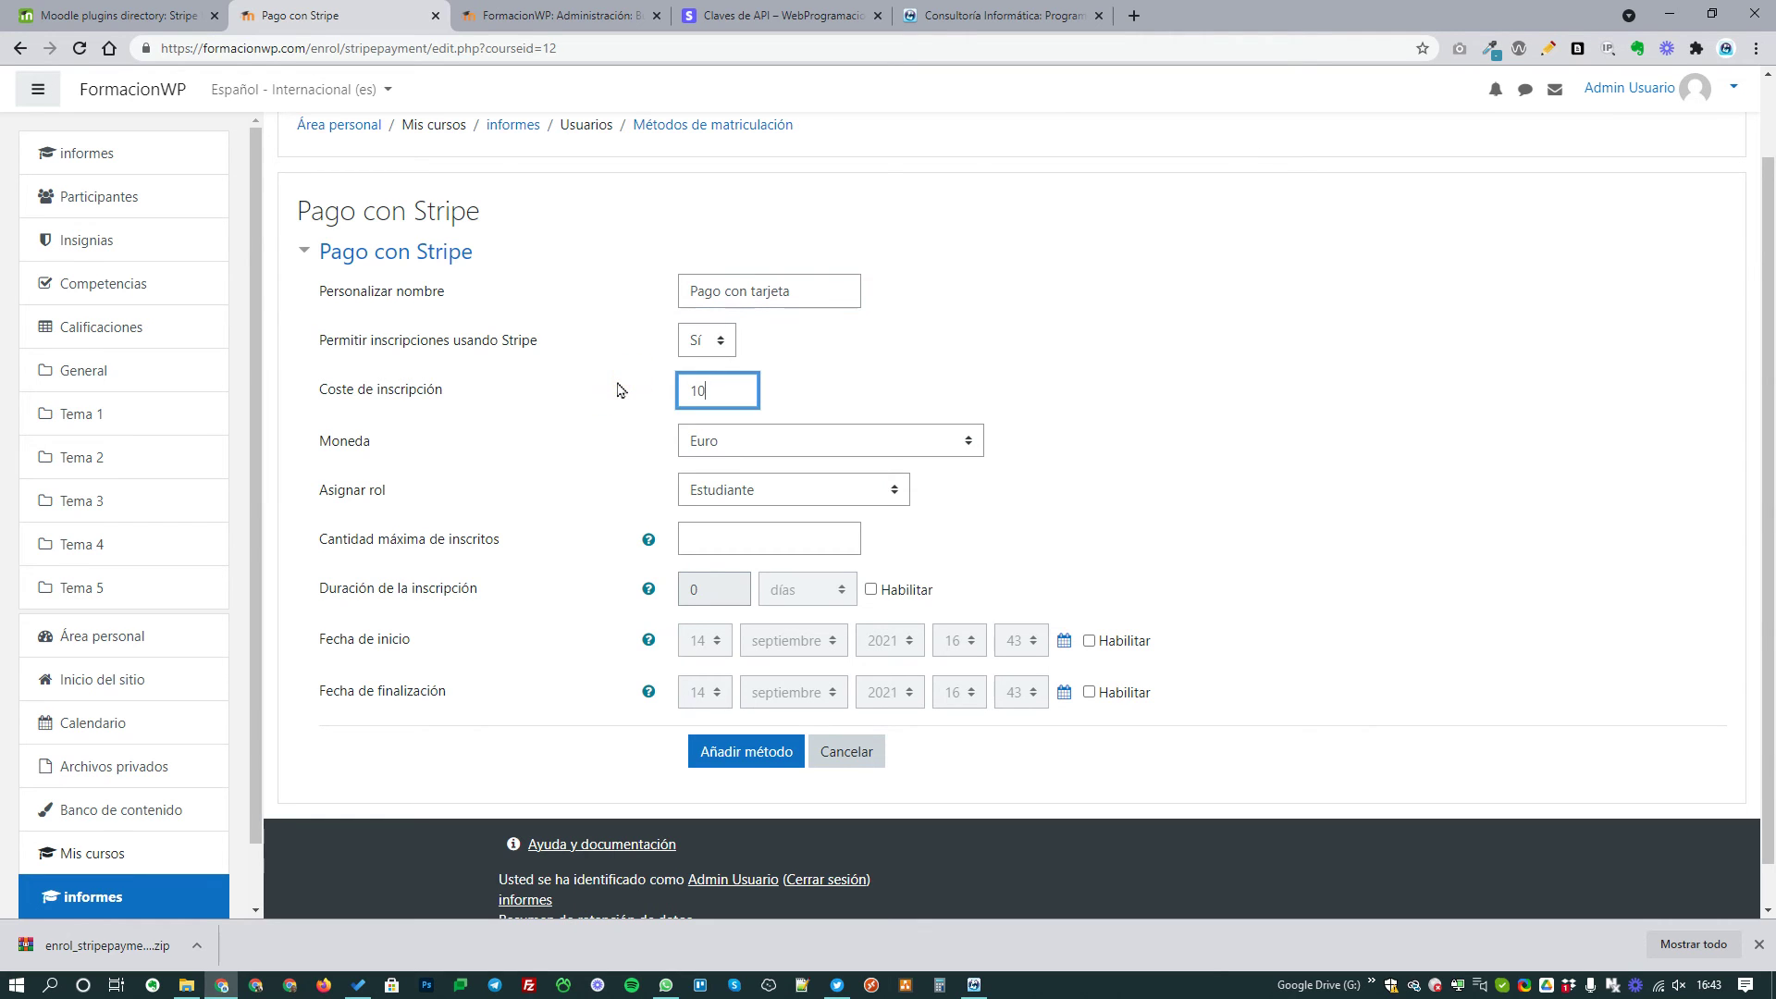
click(1187, 349)
- Enable an enrolment duration of 31 días and add the payment method to the course
click(888, 590)
drag(731, 589, 602, 586)
click(819, 597)
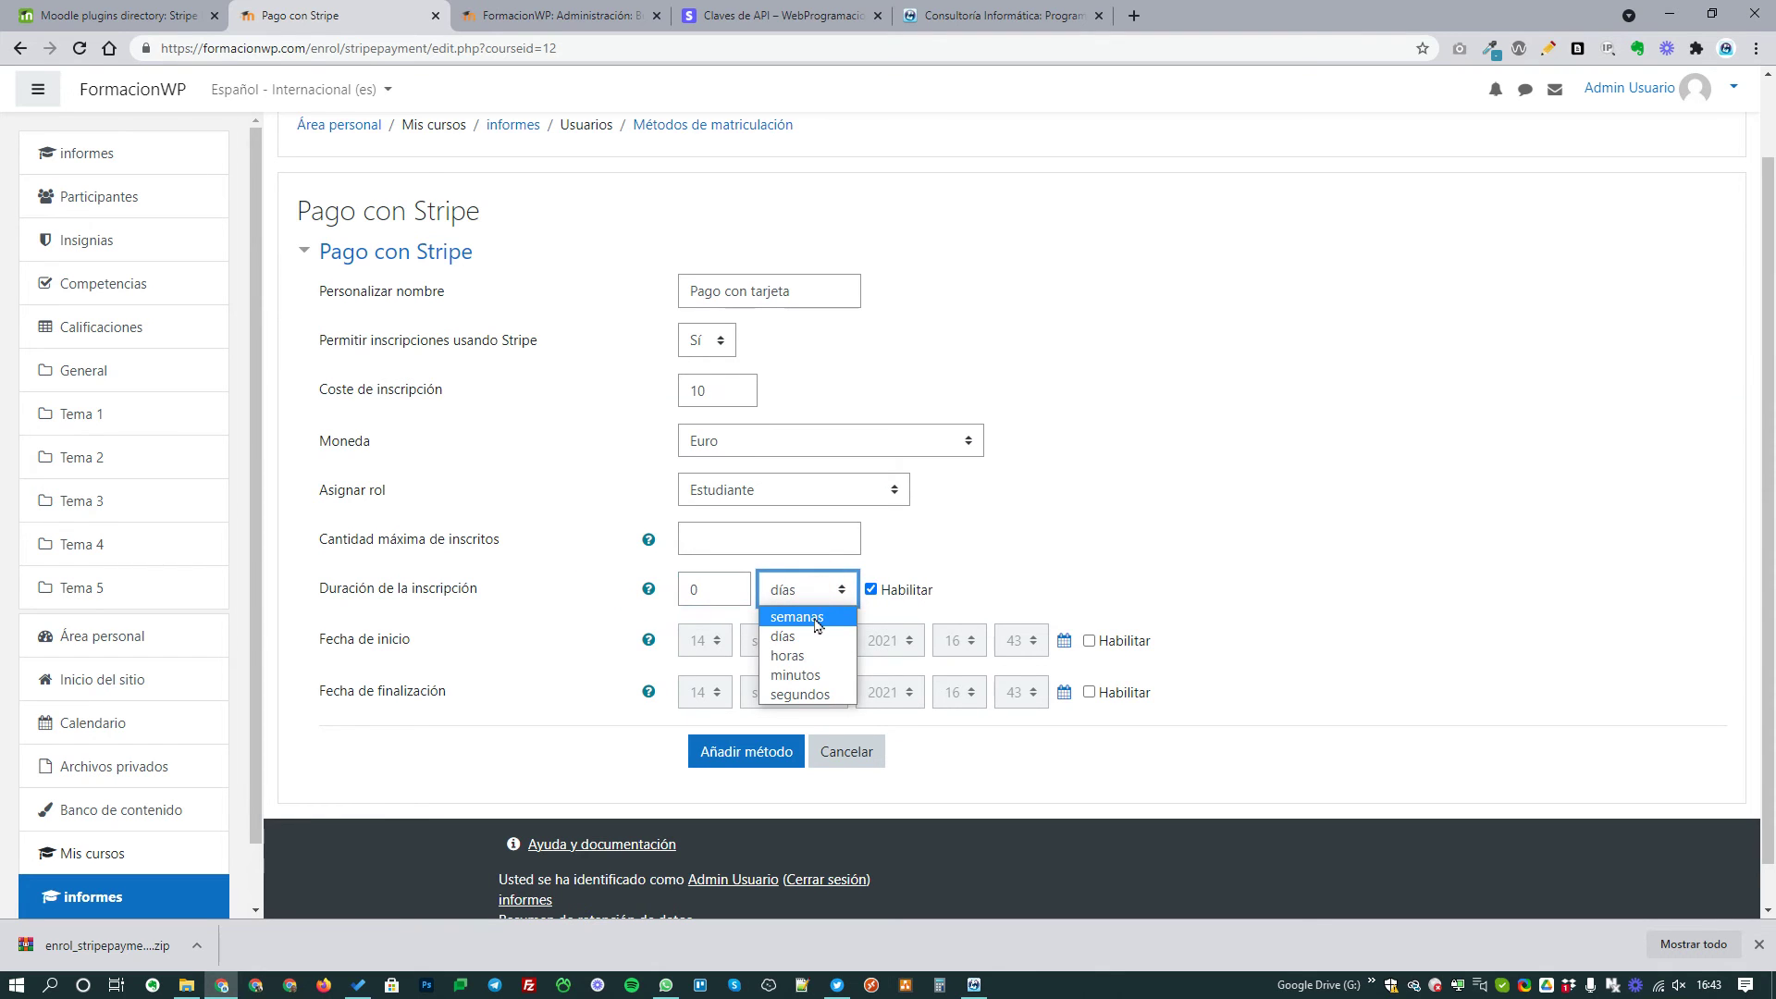
click(794, 636)
double_click(703, 590)
text(31)
click(1144, 570)
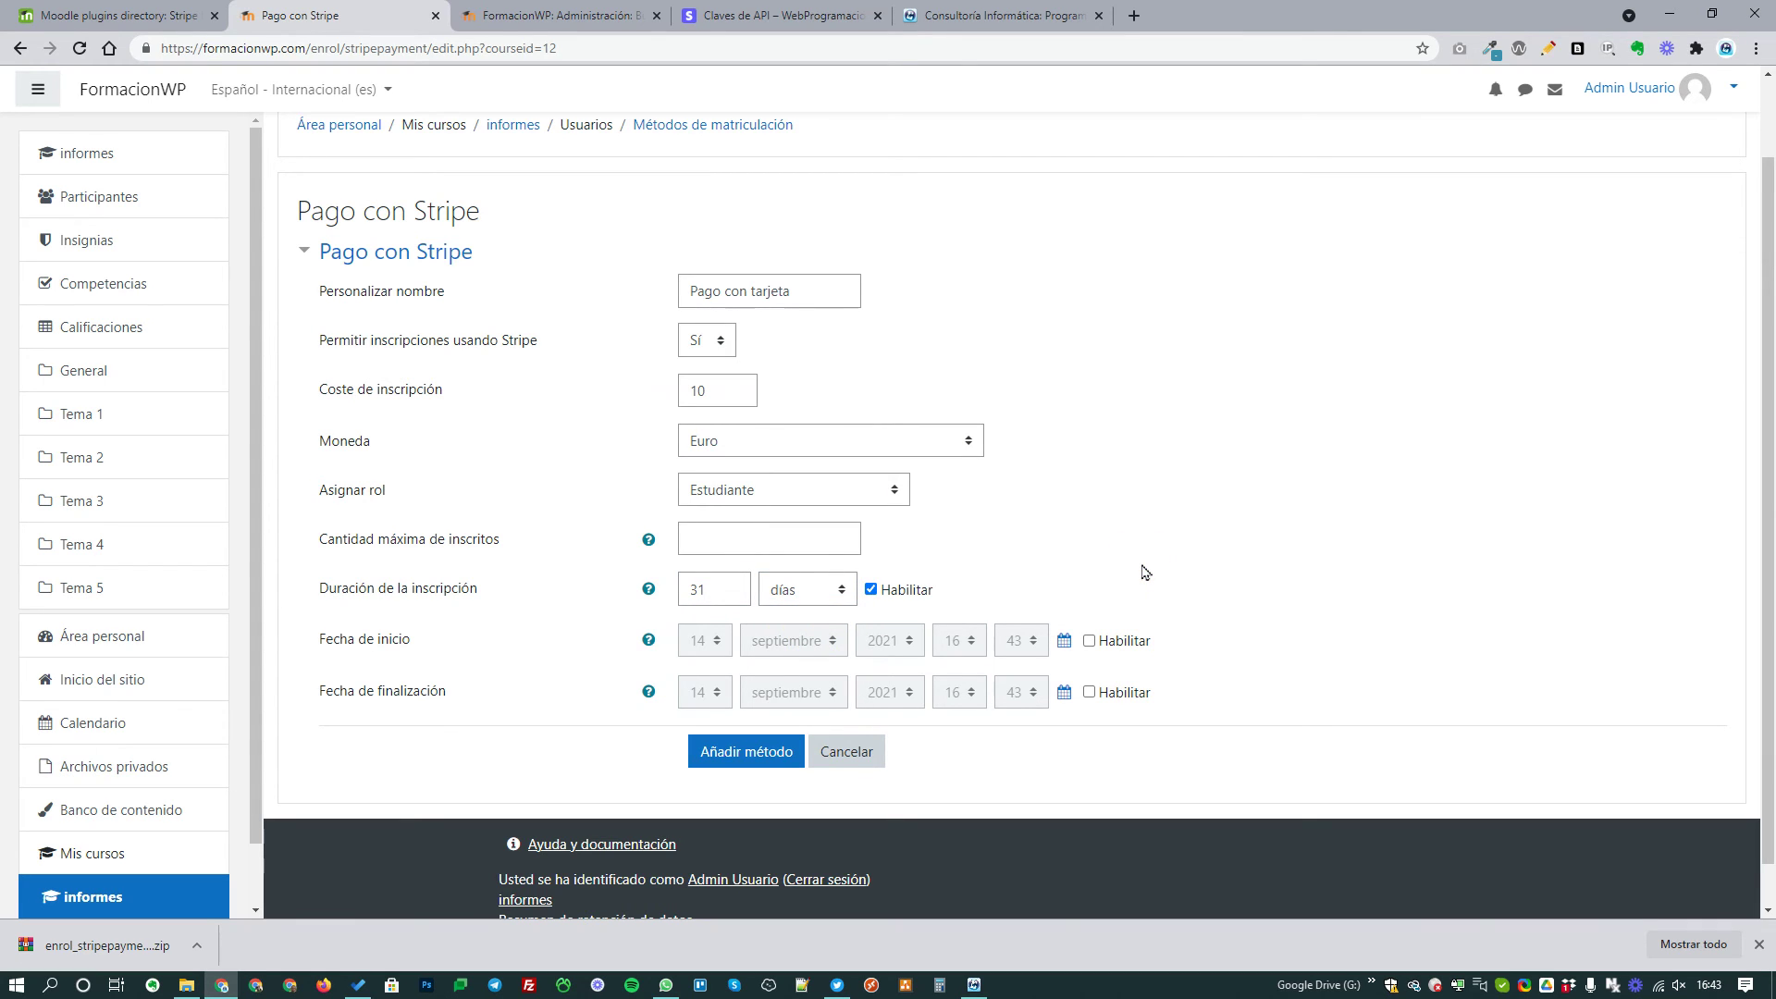
click(713, 752)
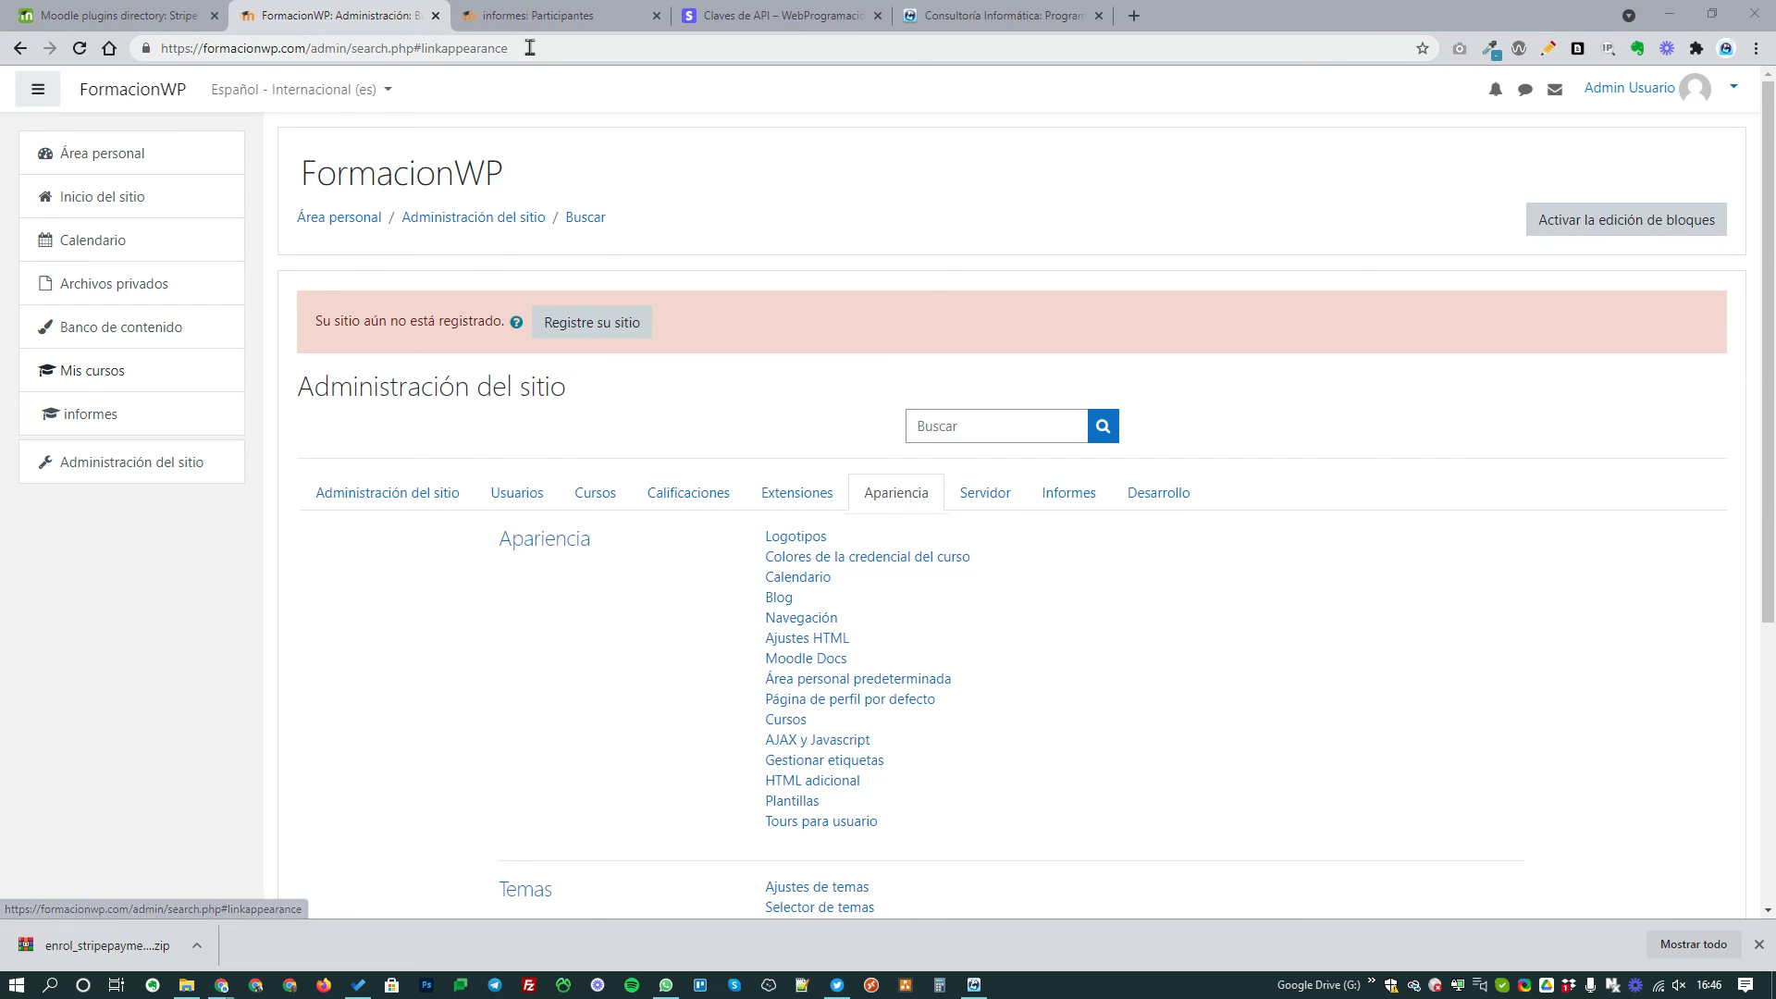
- Return to the versions page of the Stripe Payment with SCA and Coupon plugin in the Moodle plugins directory
click(152, 11)
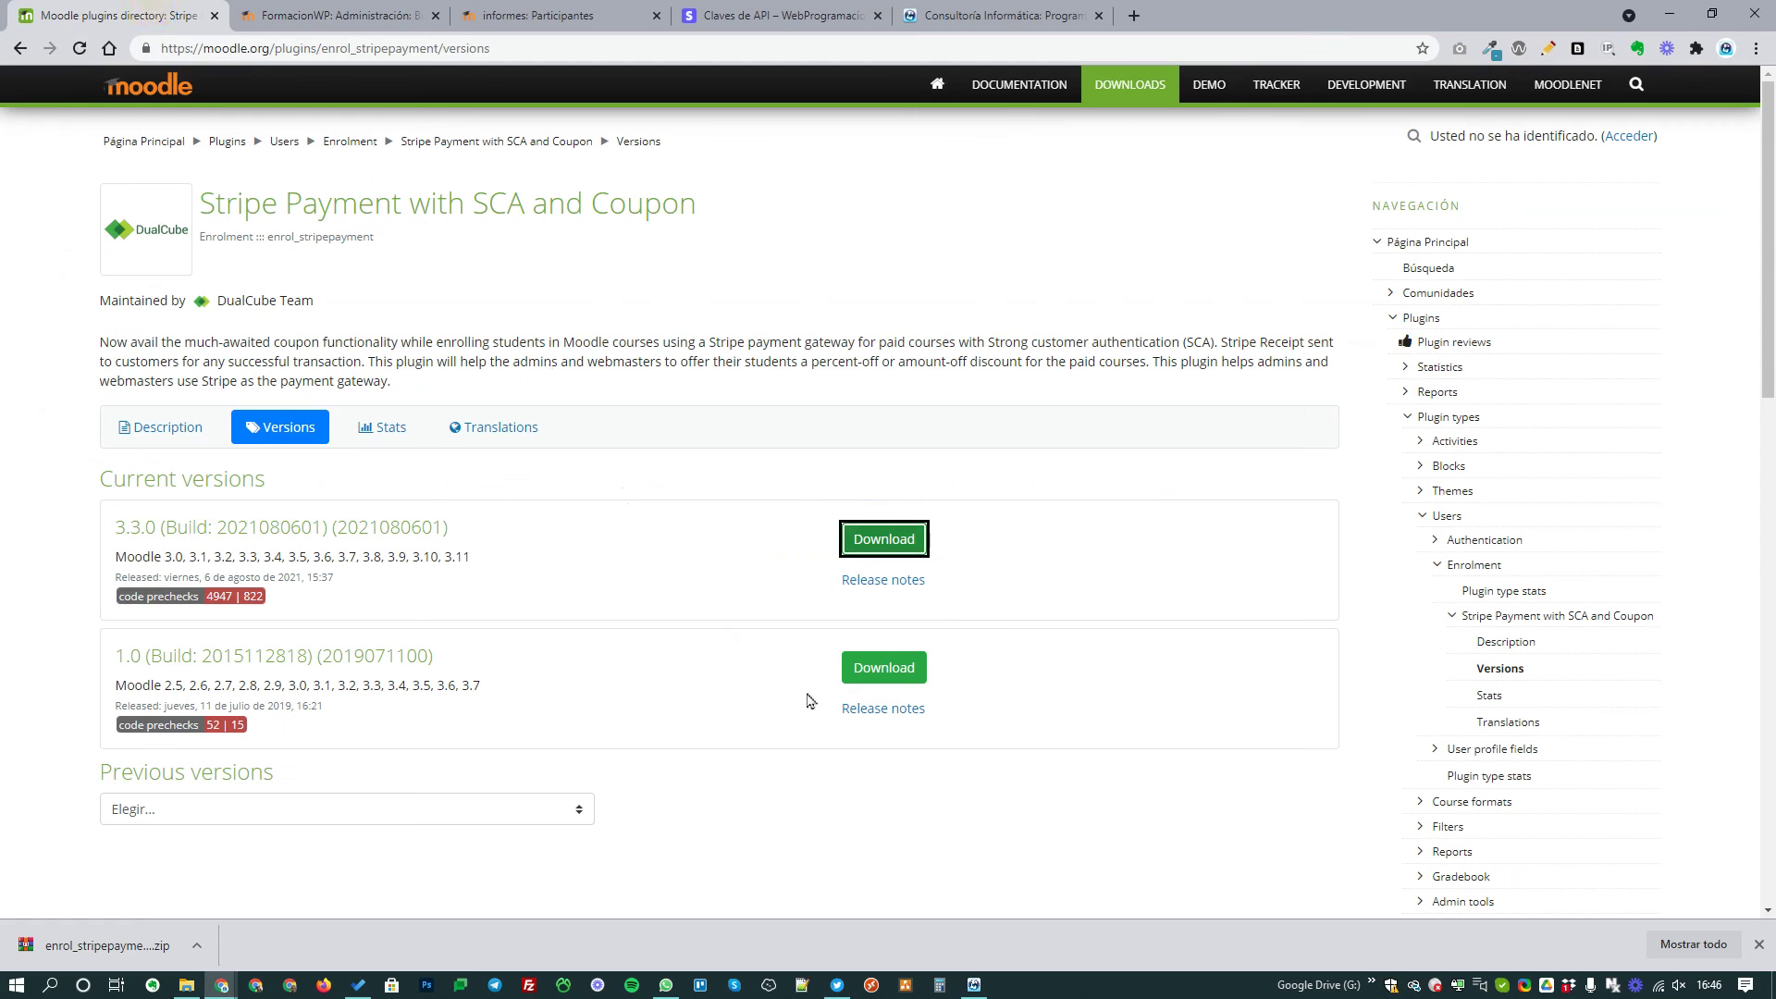